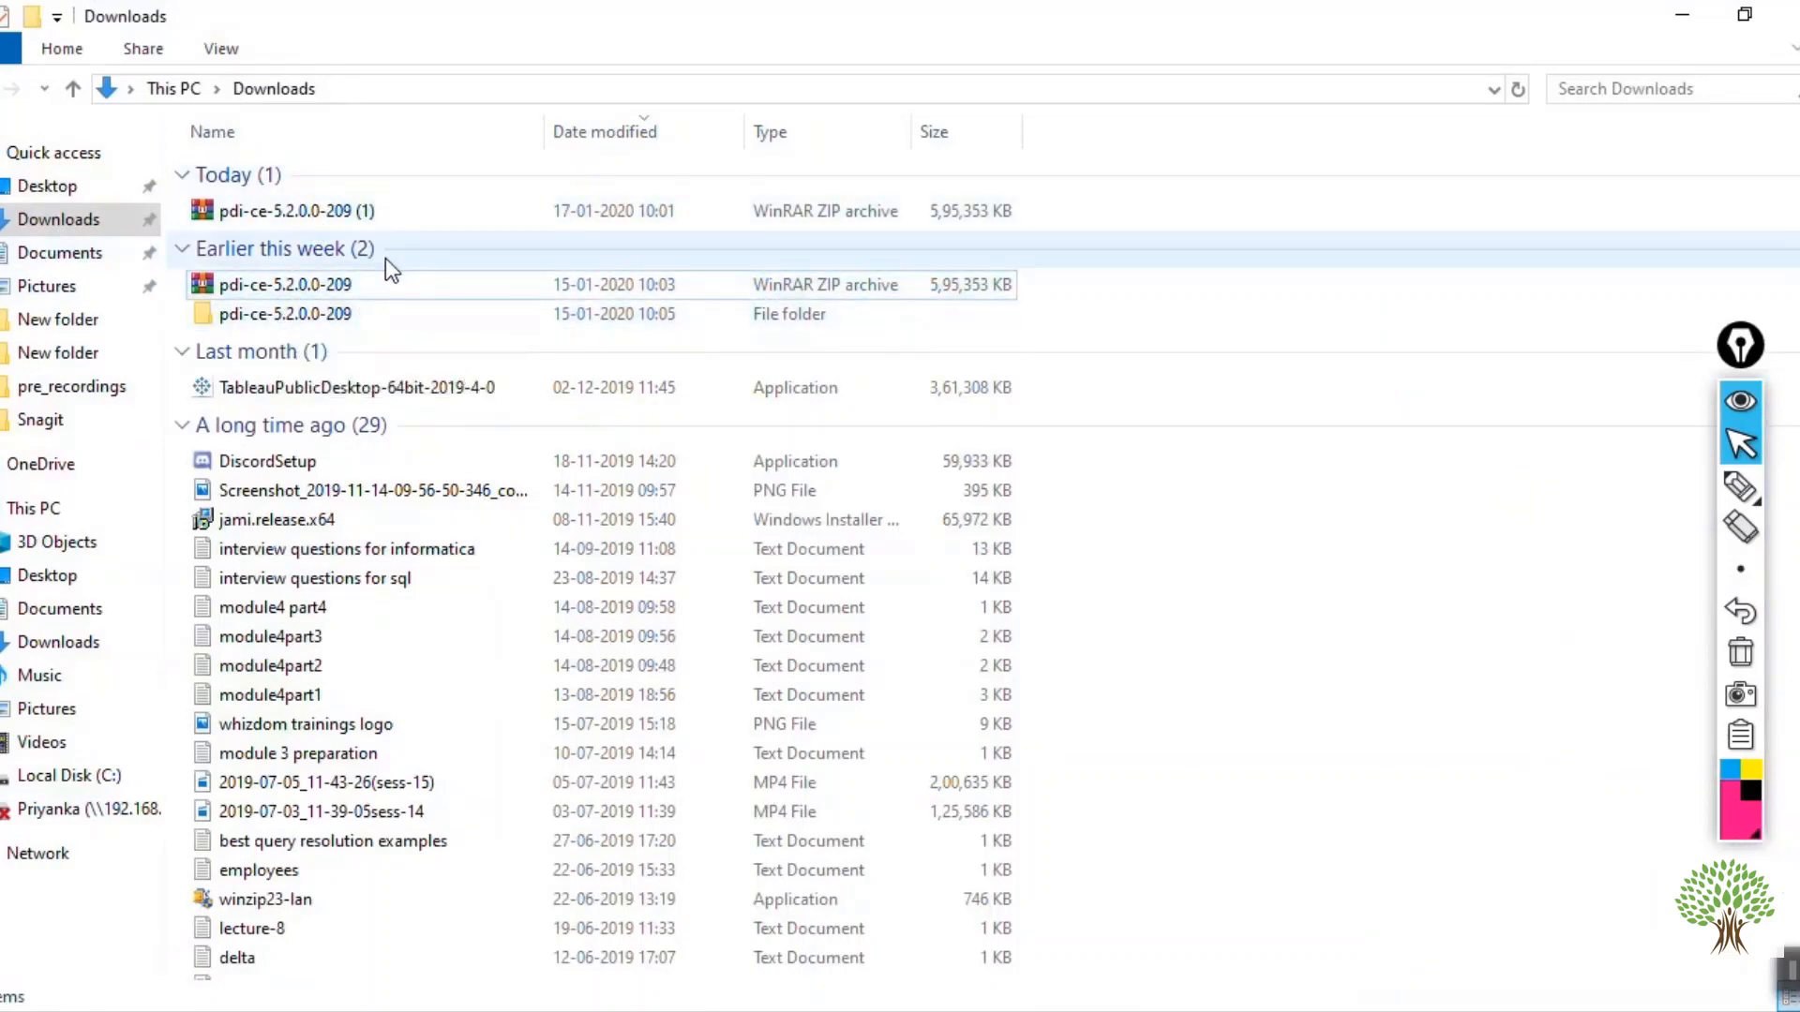
# - Extract the pdi-ce-5.2.0.0-209 (1) ZIP archive in Downloads into its own folder named pdi-ce-5.2.0.0-209 (1)
pyautogui.click(324, 212)
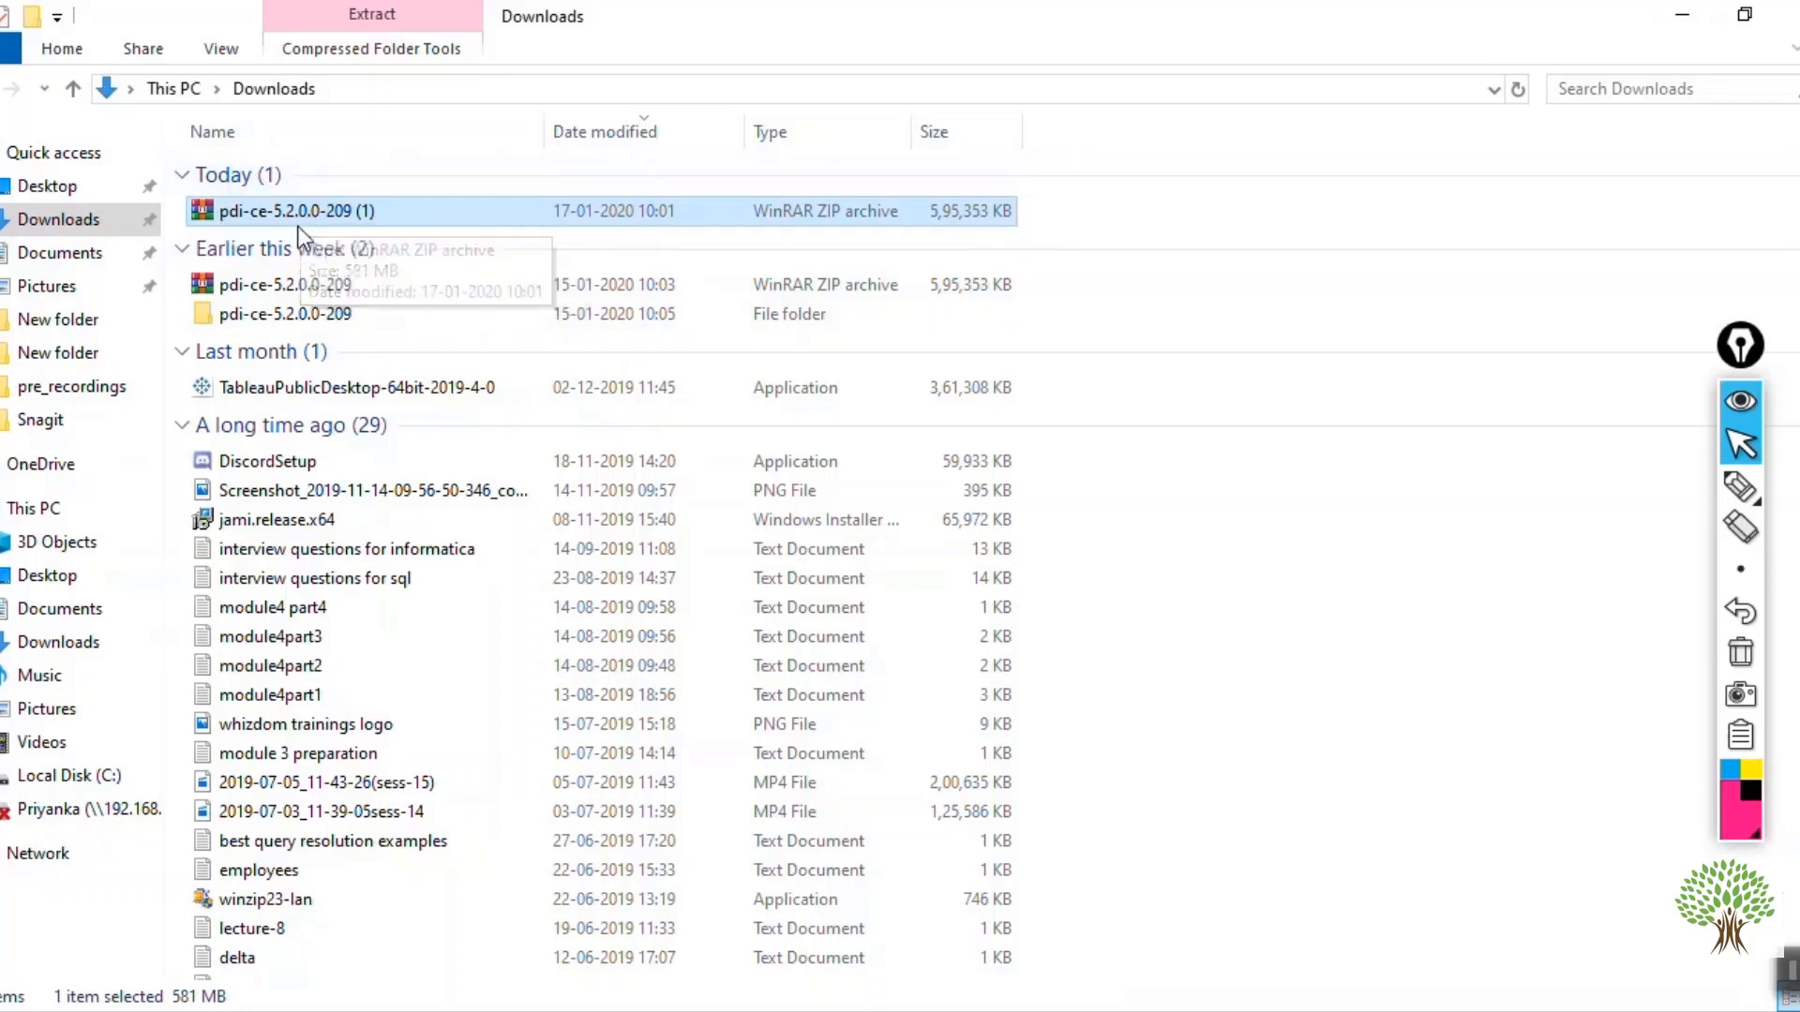
pyautogui.rightClick(323, 212)
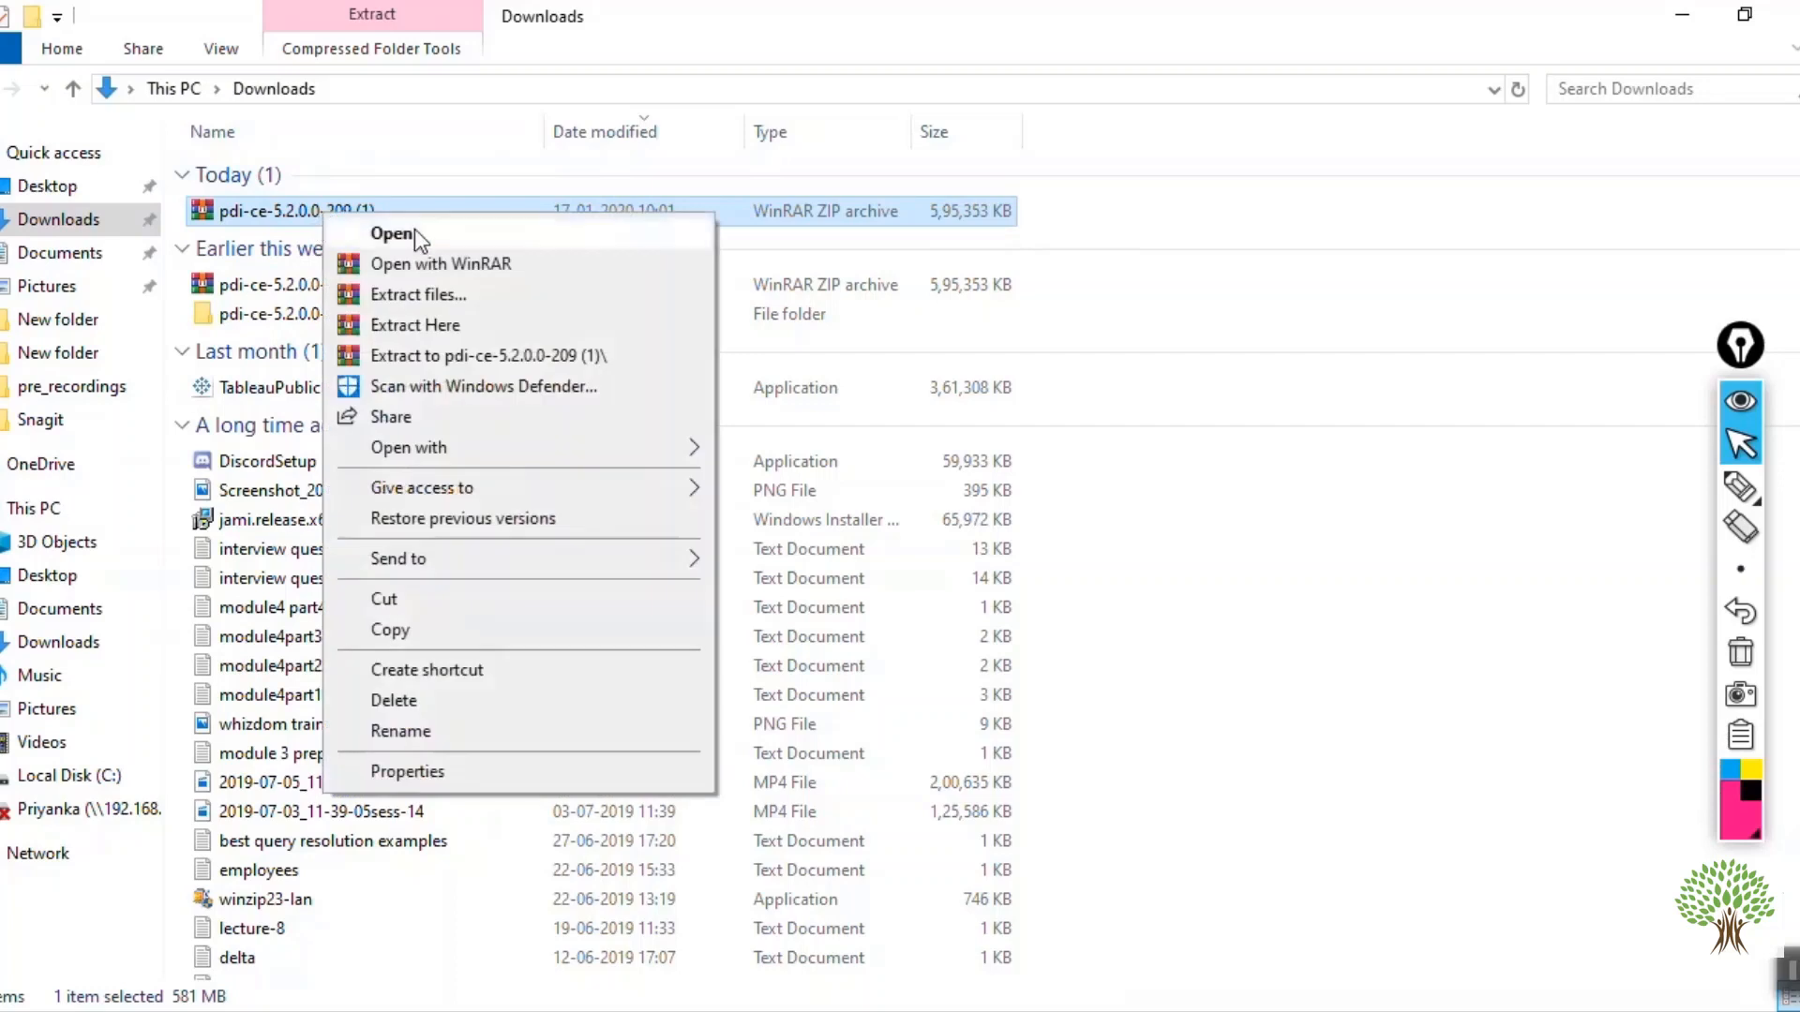
pyautogui.click(485, 360)
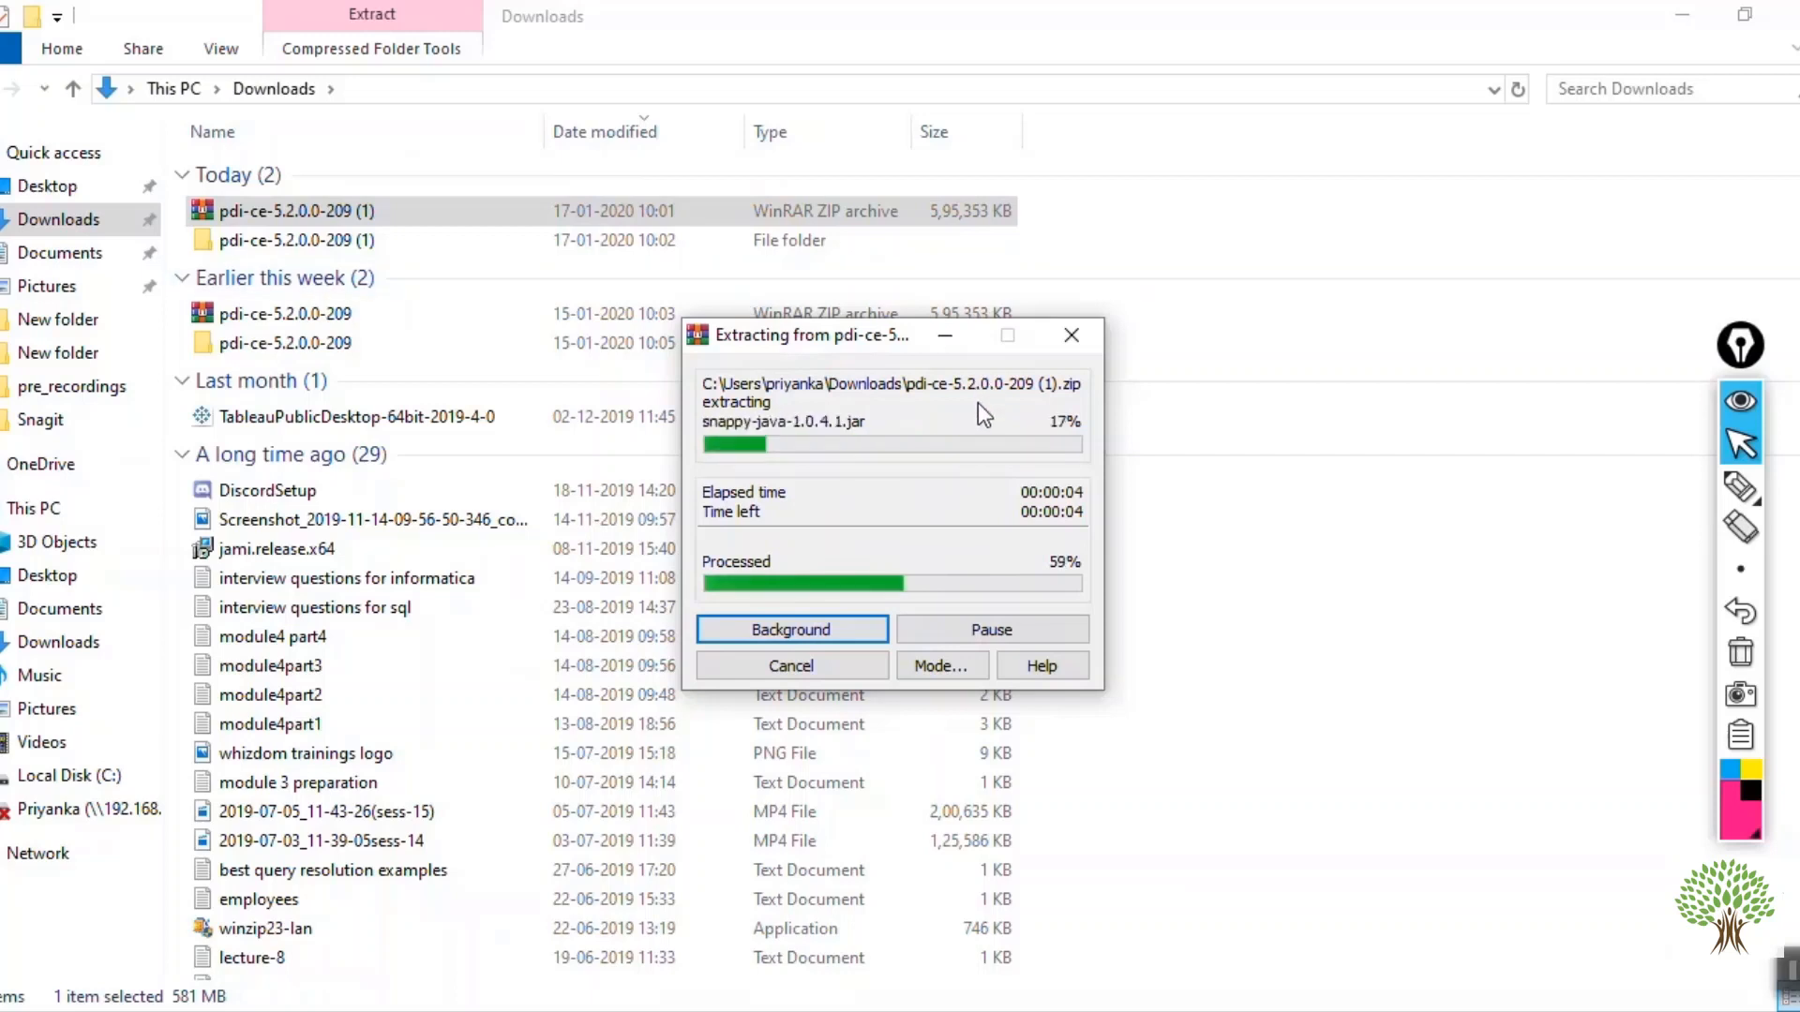
pyautogui.click(296, 209)
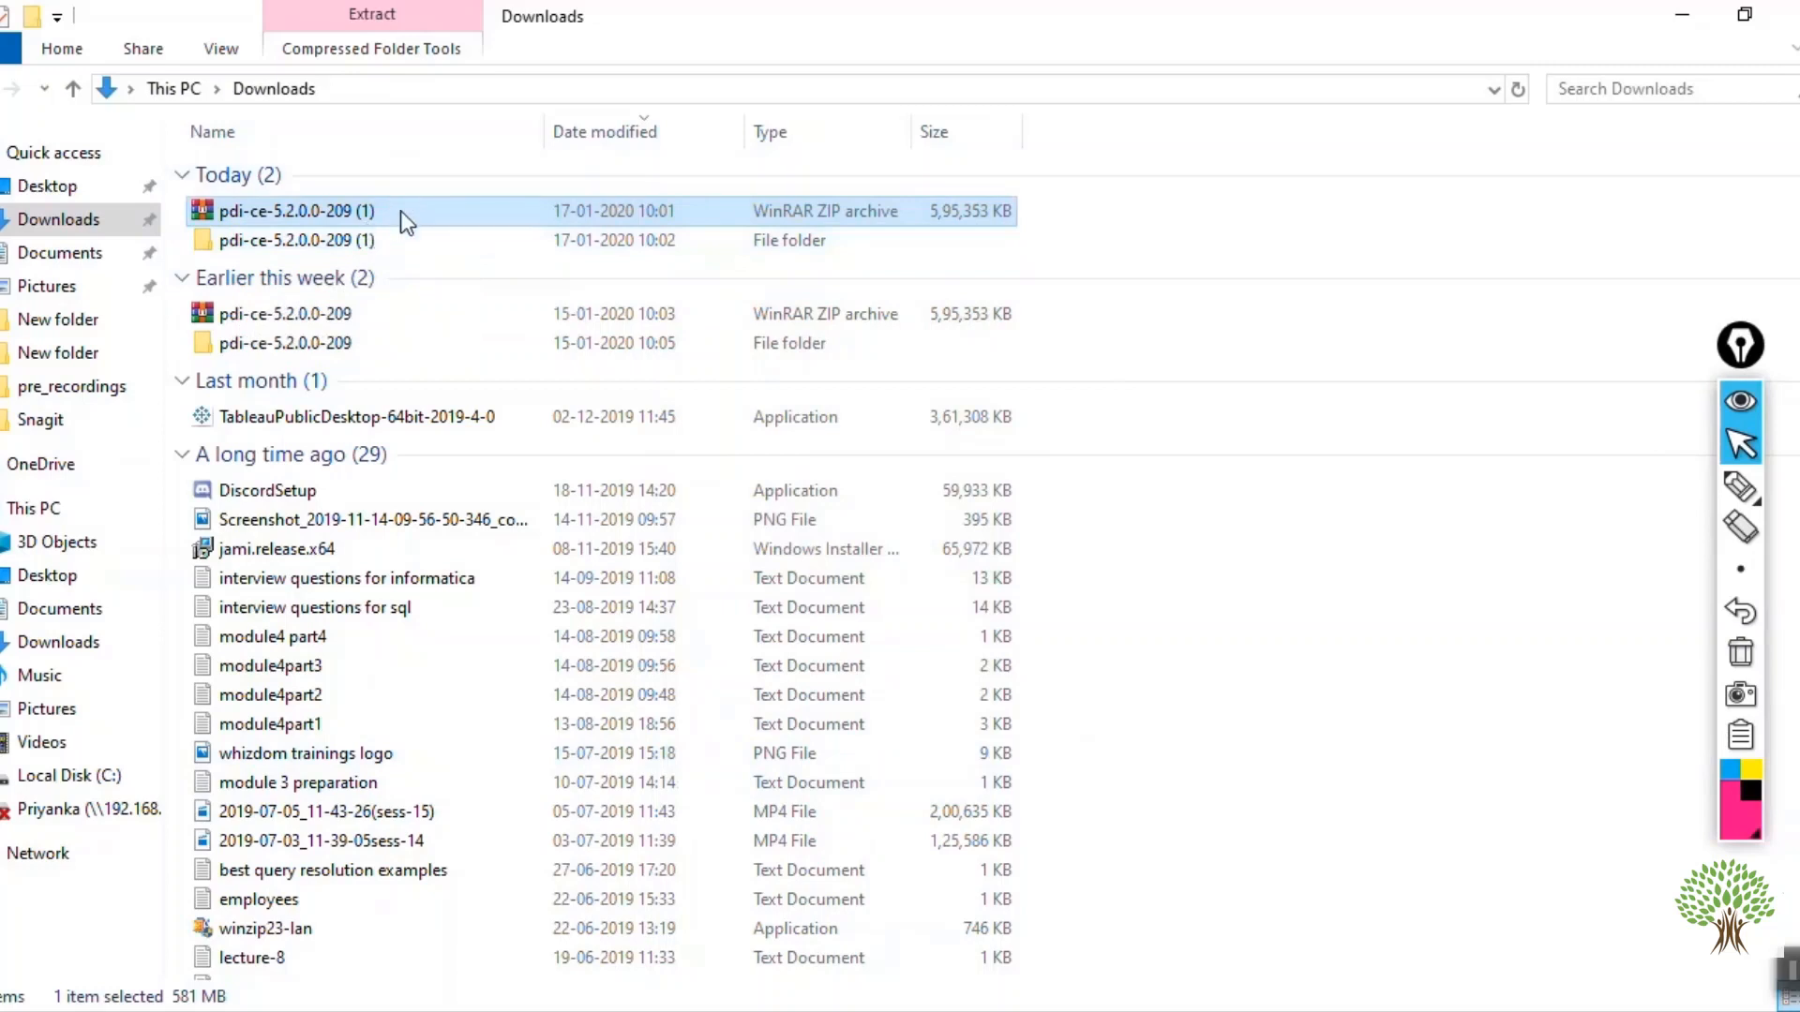
# - Open the data-integration folder inside the extracted pdi-ce-5.2.0.0-209 (1) folder and locate the SpoonConsole batch file
pyautogui.doubleClick(251, 240)
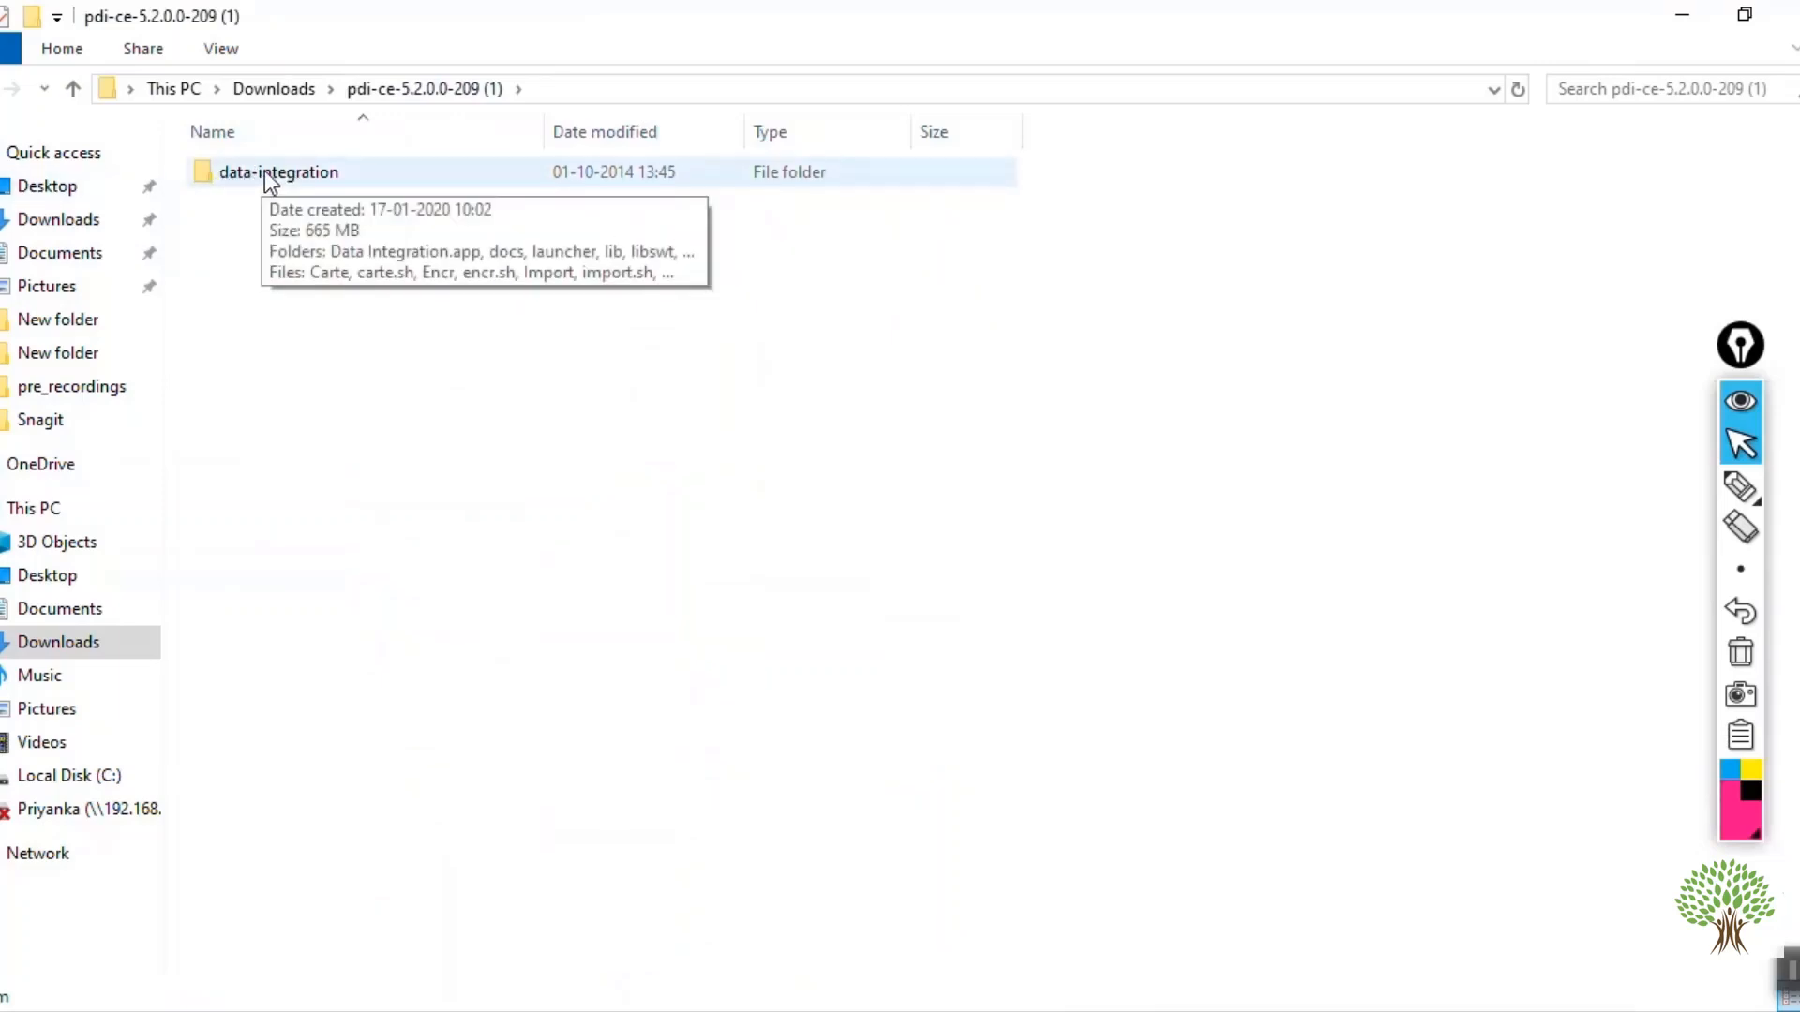
pyautogui.doubleClick(270, 178)
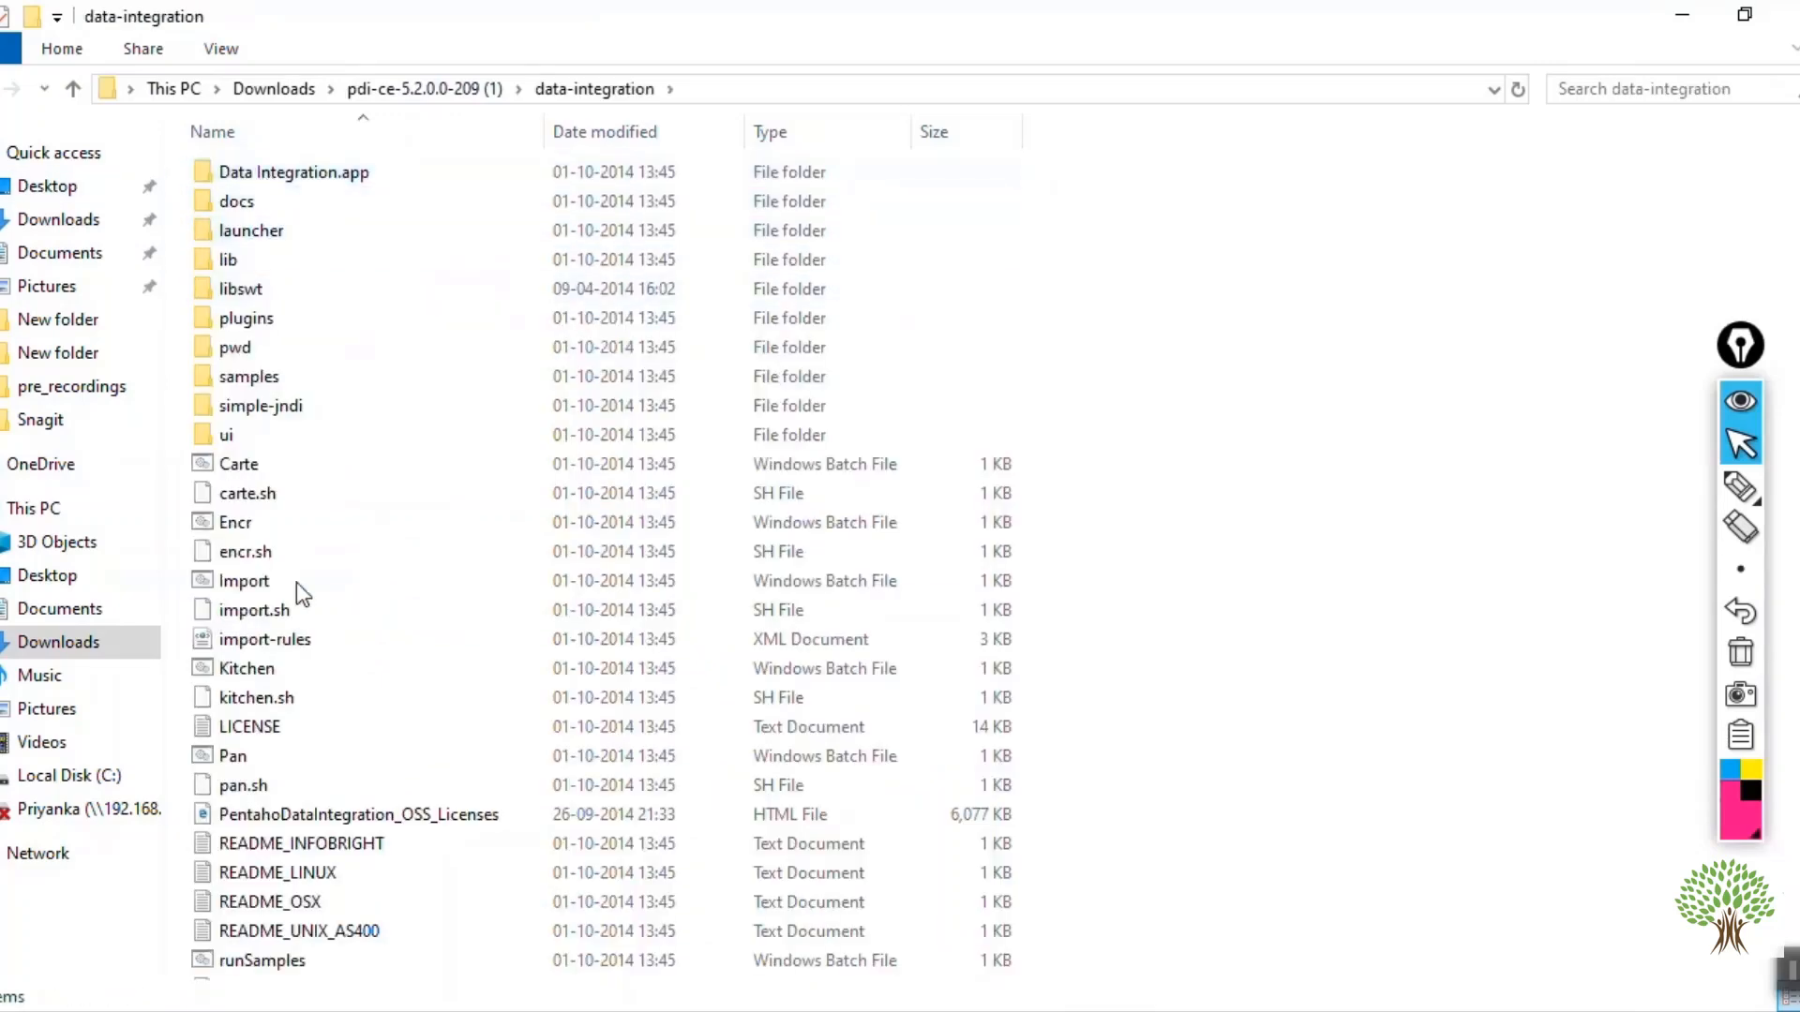
pyautogui.scroll(-3, 303, 600)
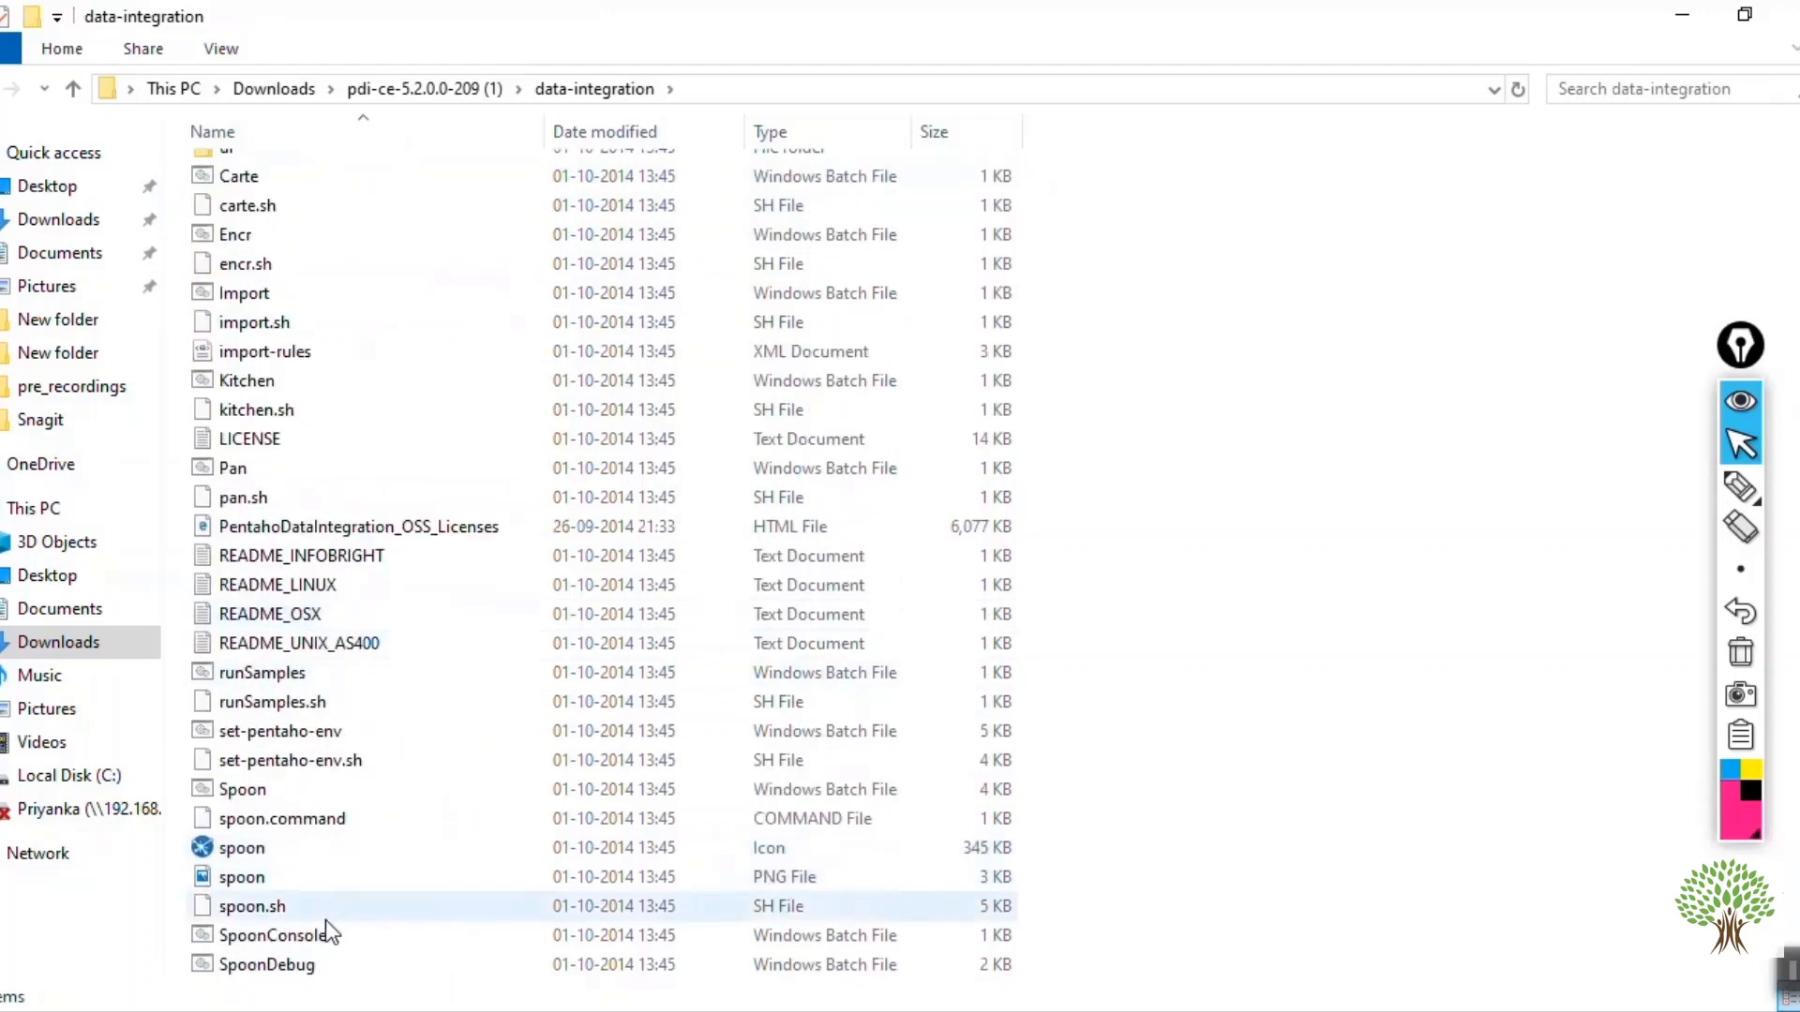
pyautogui.scroll(3, 360, 875)
pyautogui.scroll(-3, 360, 876)
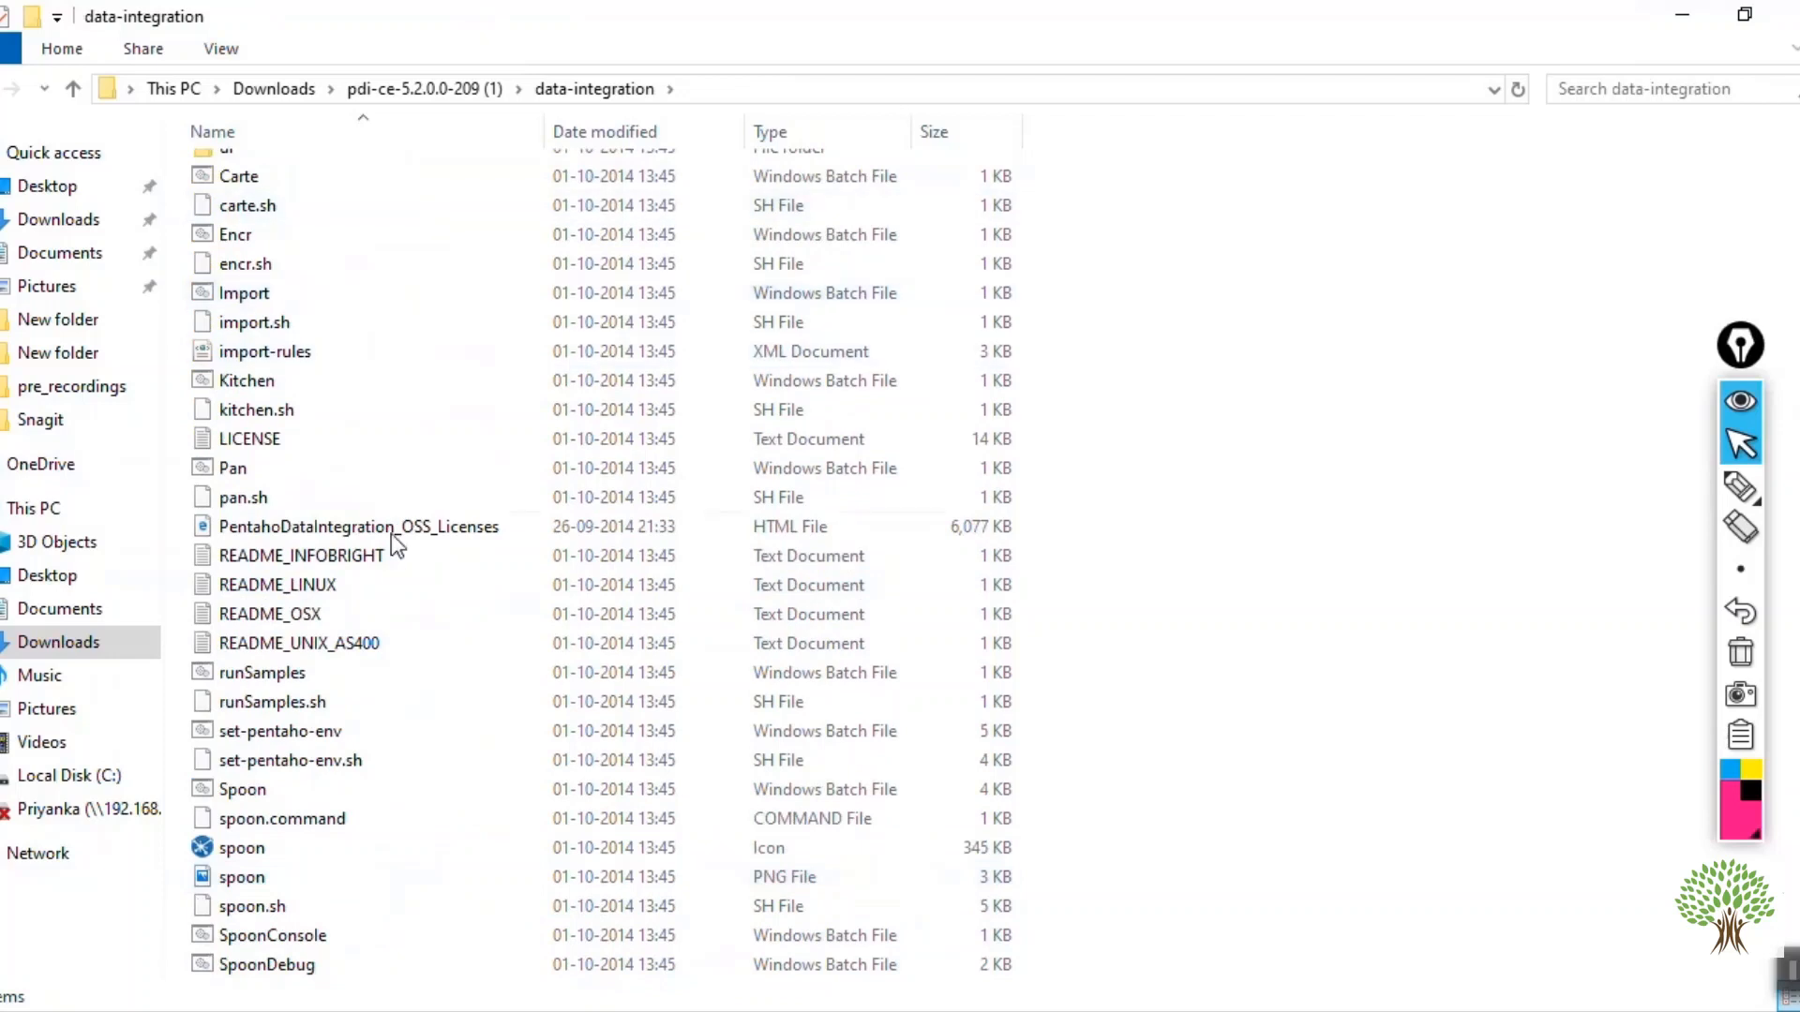
pyautogui.scroll(3, 313, 891)
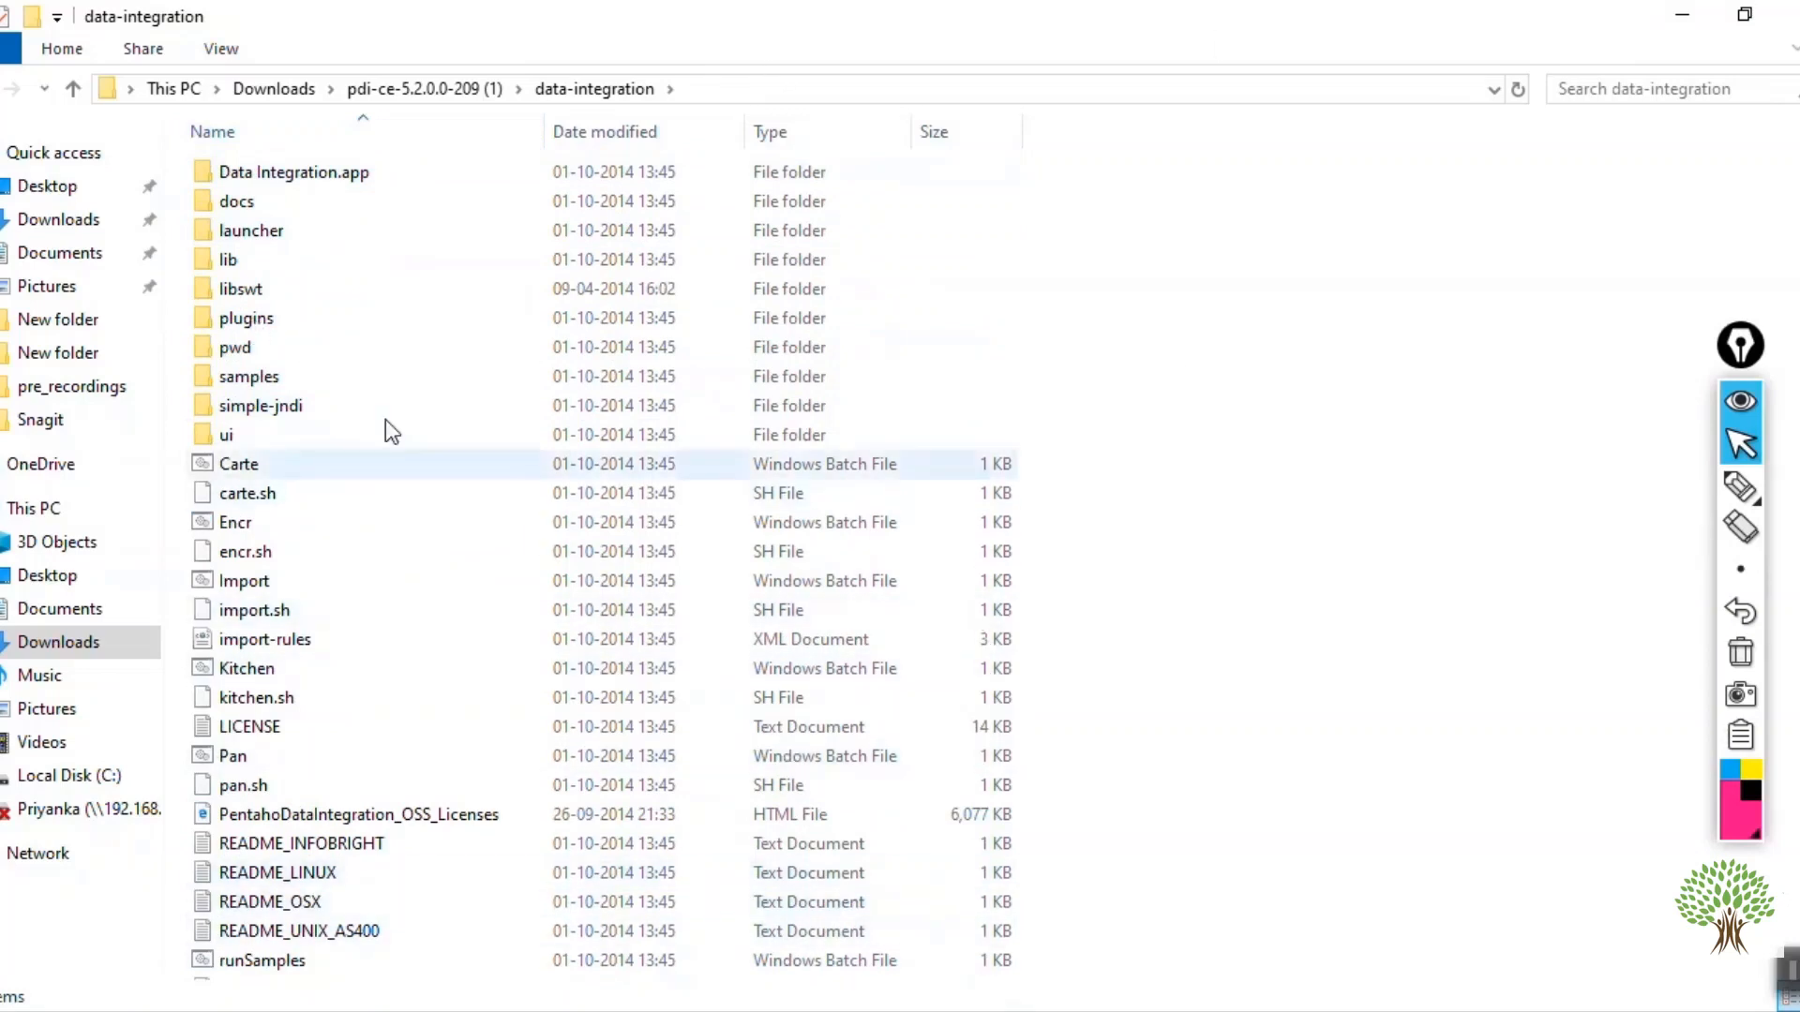
pyautogui.scroll(-3, 352, 872)
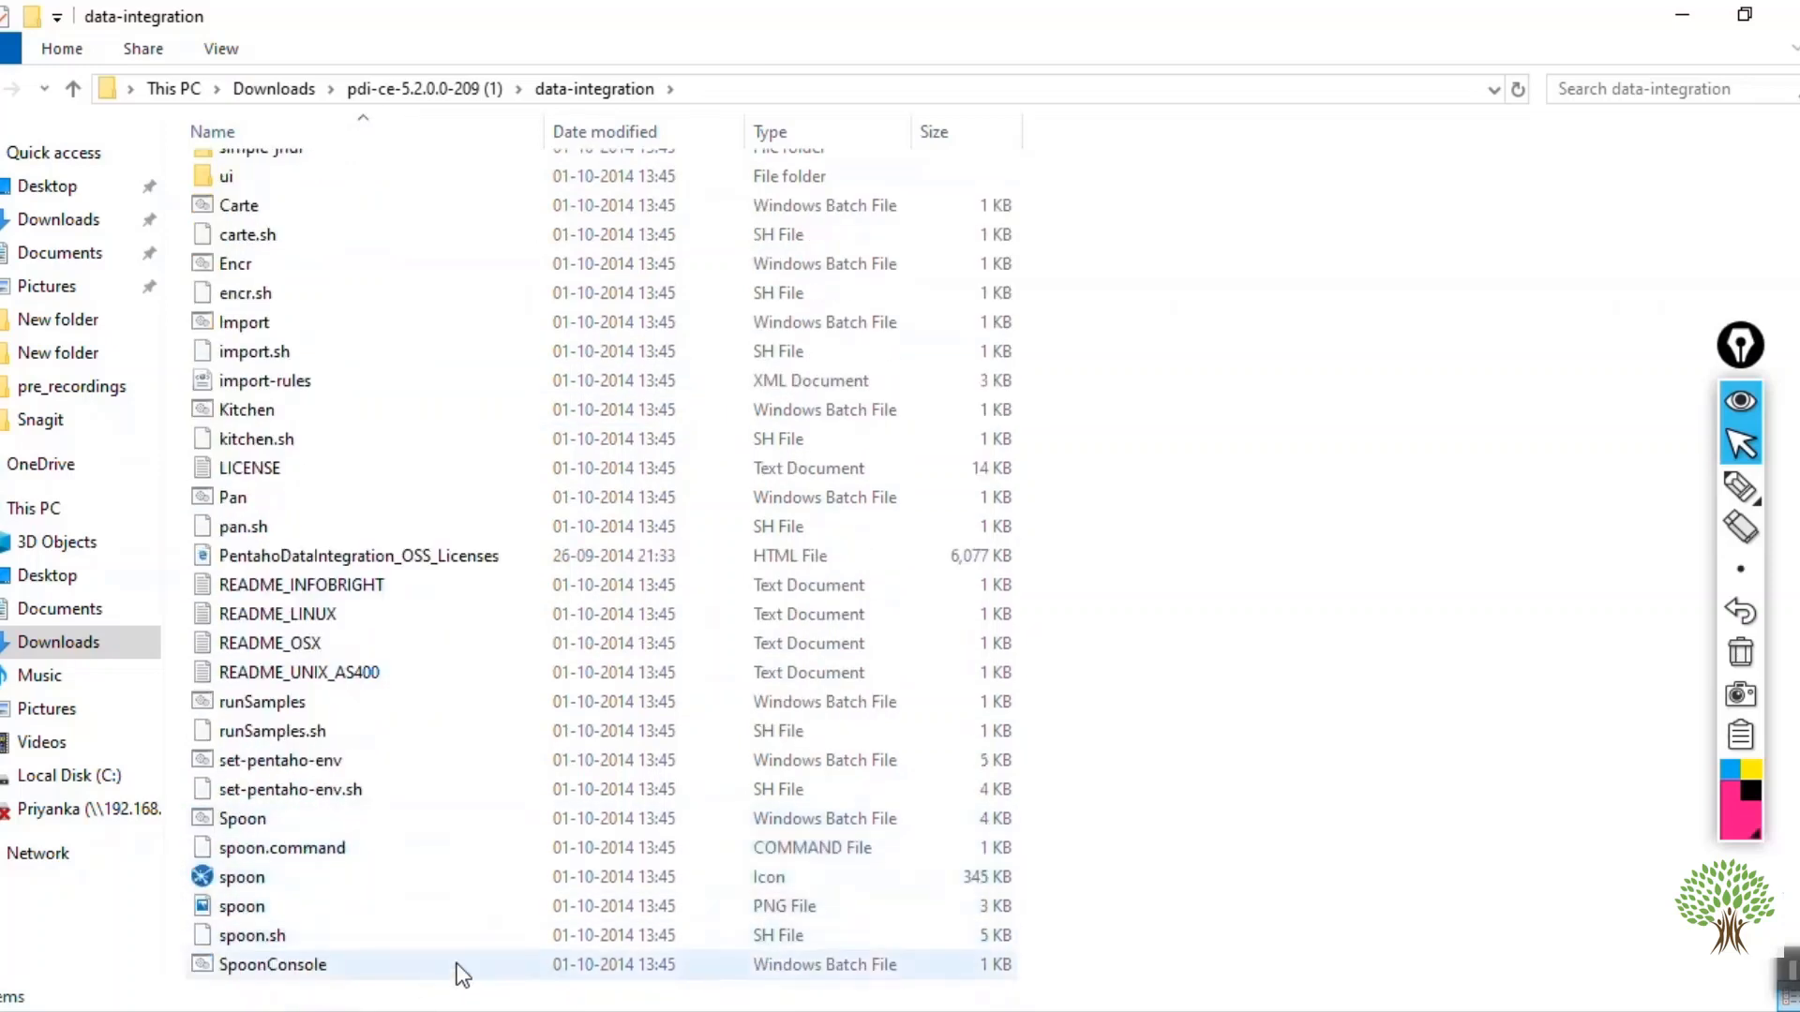
pyautogui.click(317, 966)
pyautogui.click(1292, 472)
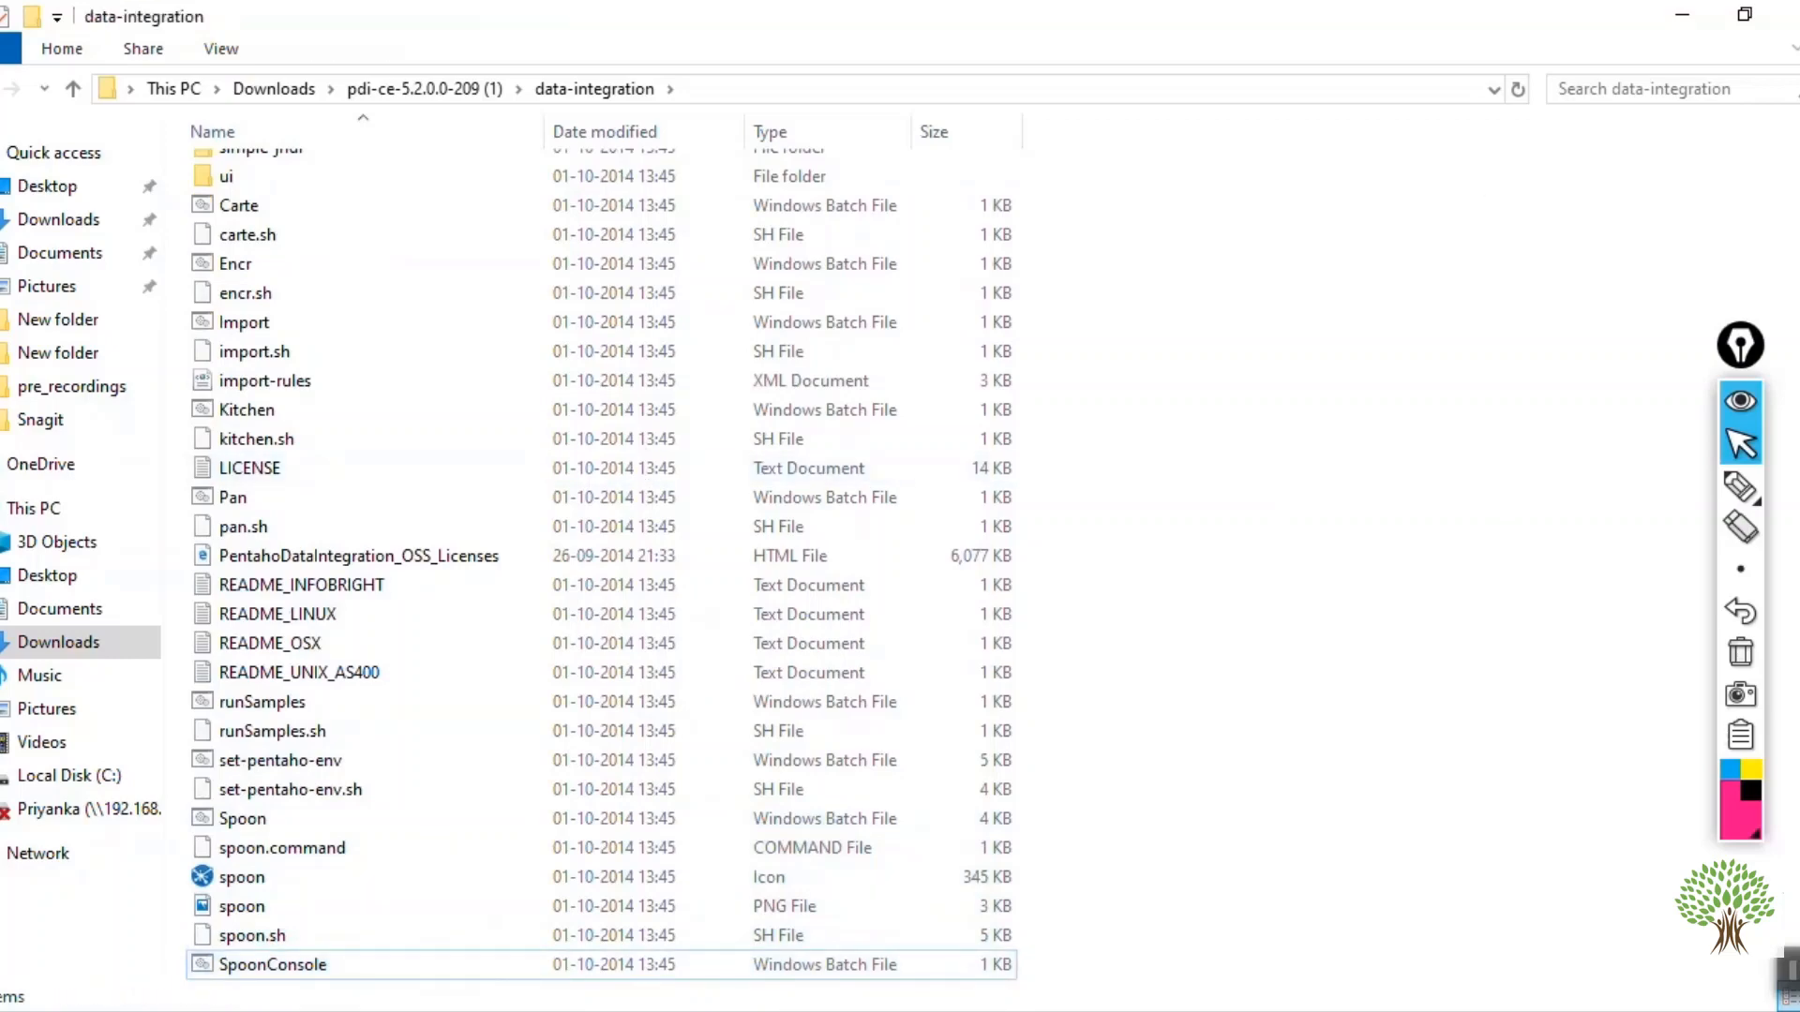
# - Switch to the Chrome browser and search Google for "install jdk" in a new tab
pyautogui.click(1685, 19)
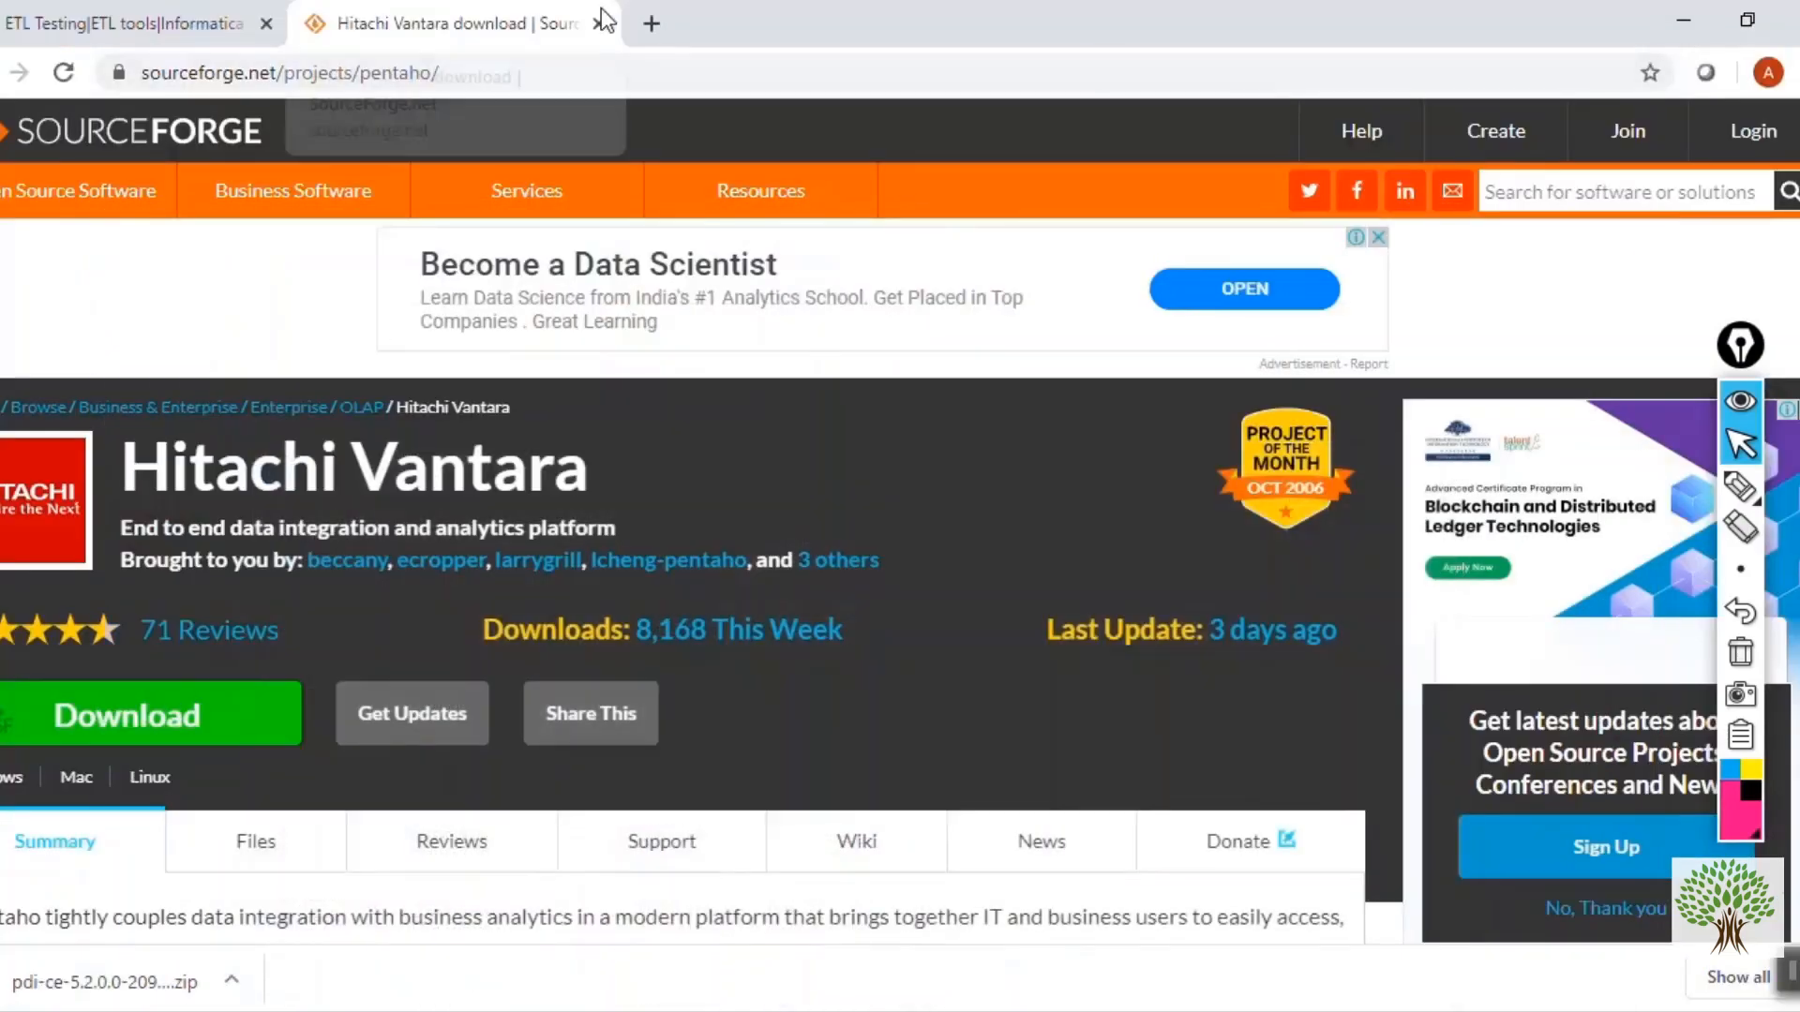
pyautogui.click(641, 26)
pyautogui.click(658, 581)
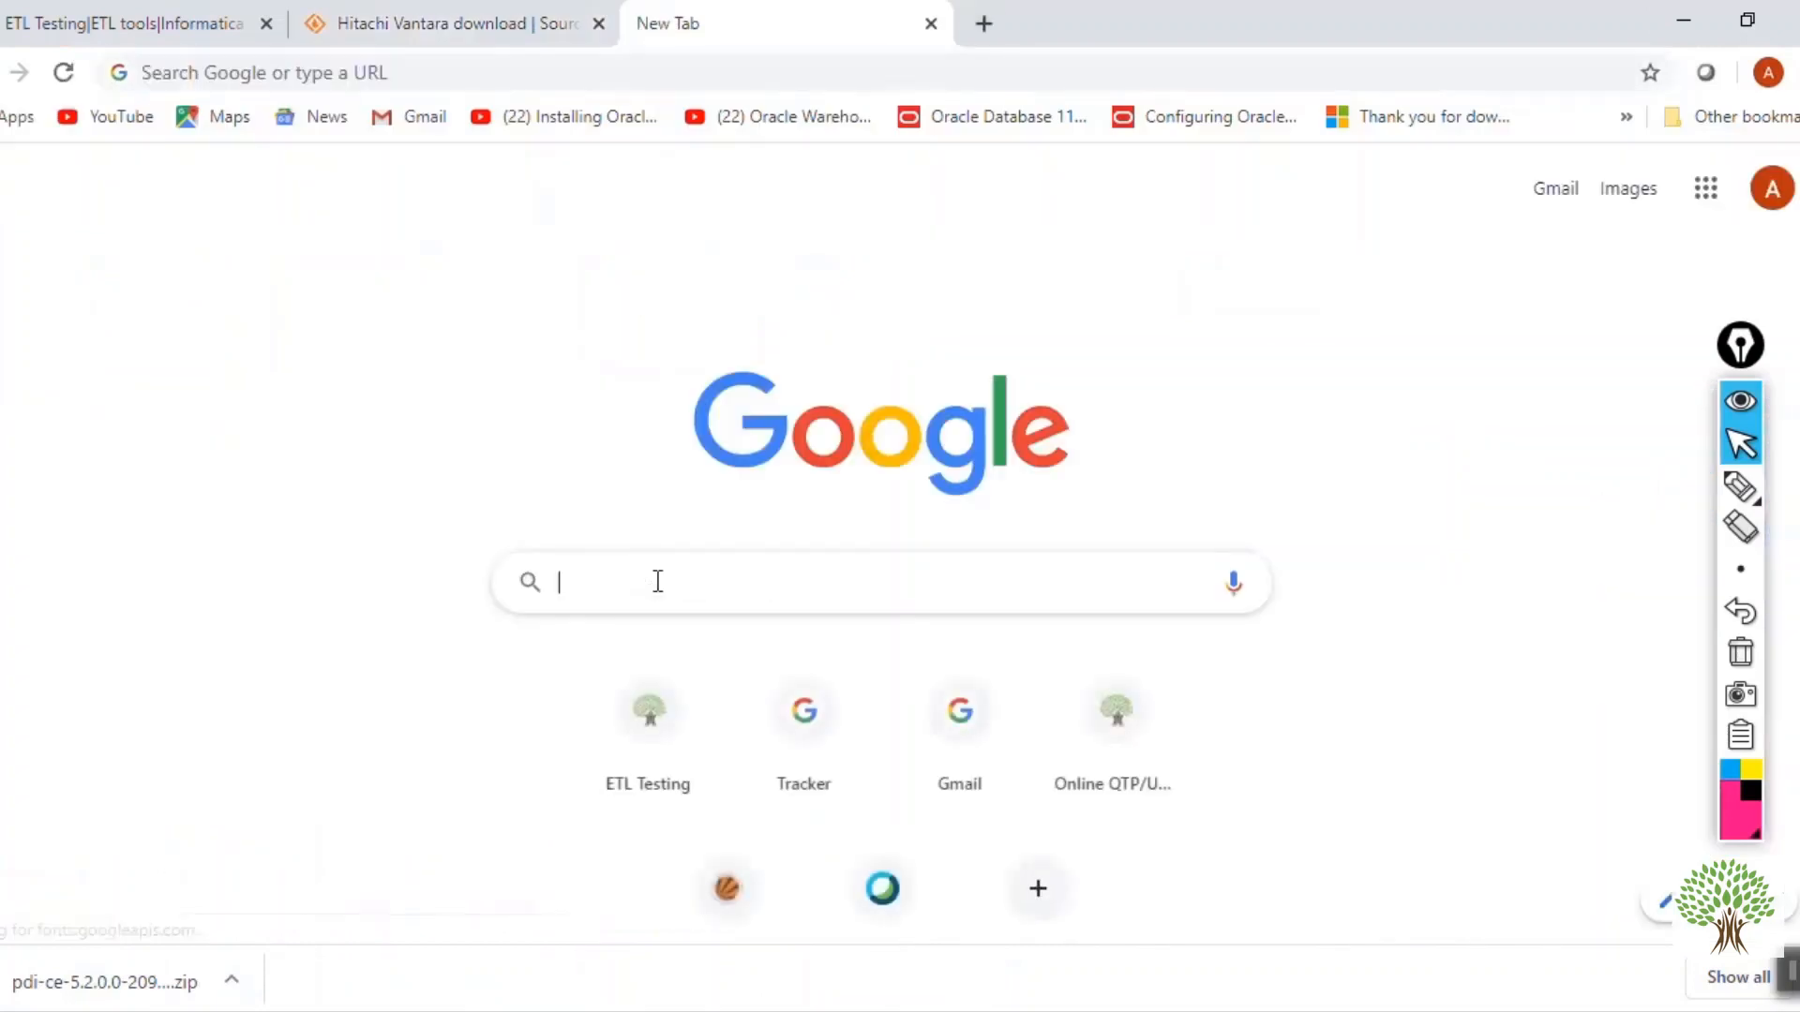
pyautogui.write('ins')
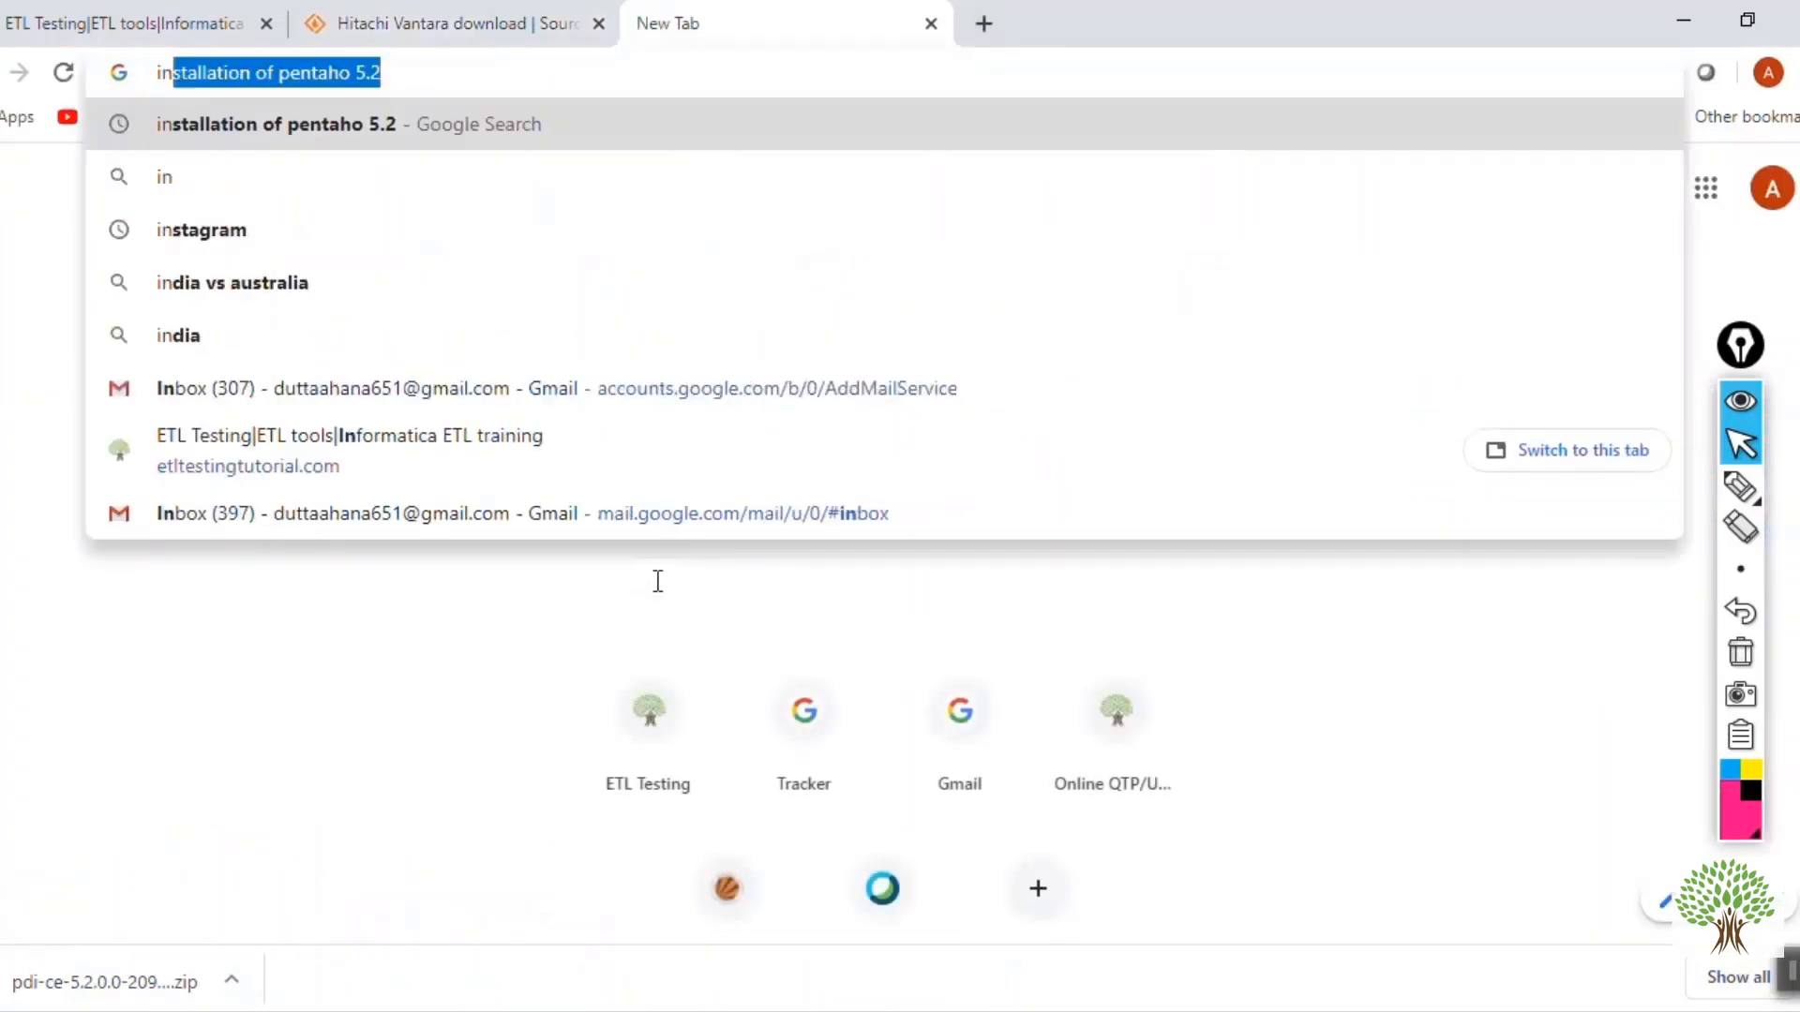
pyautogui.write('tall')
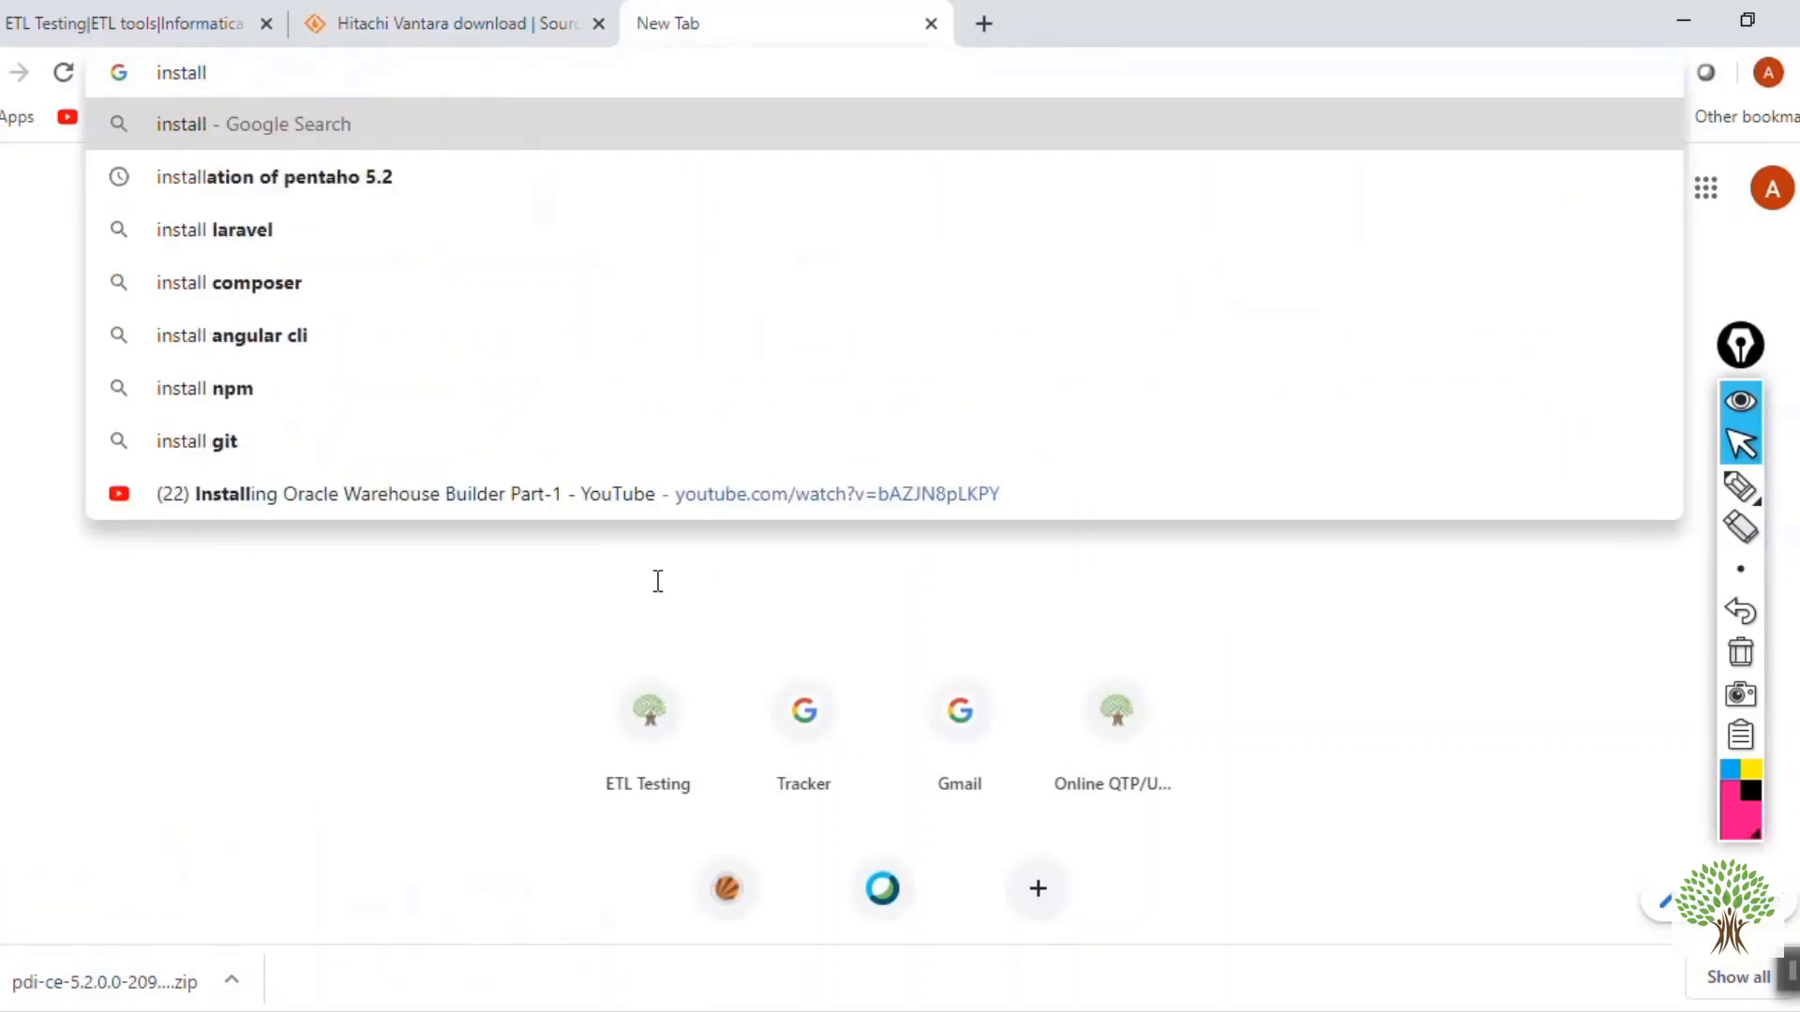
pyautogui.write(' jd')
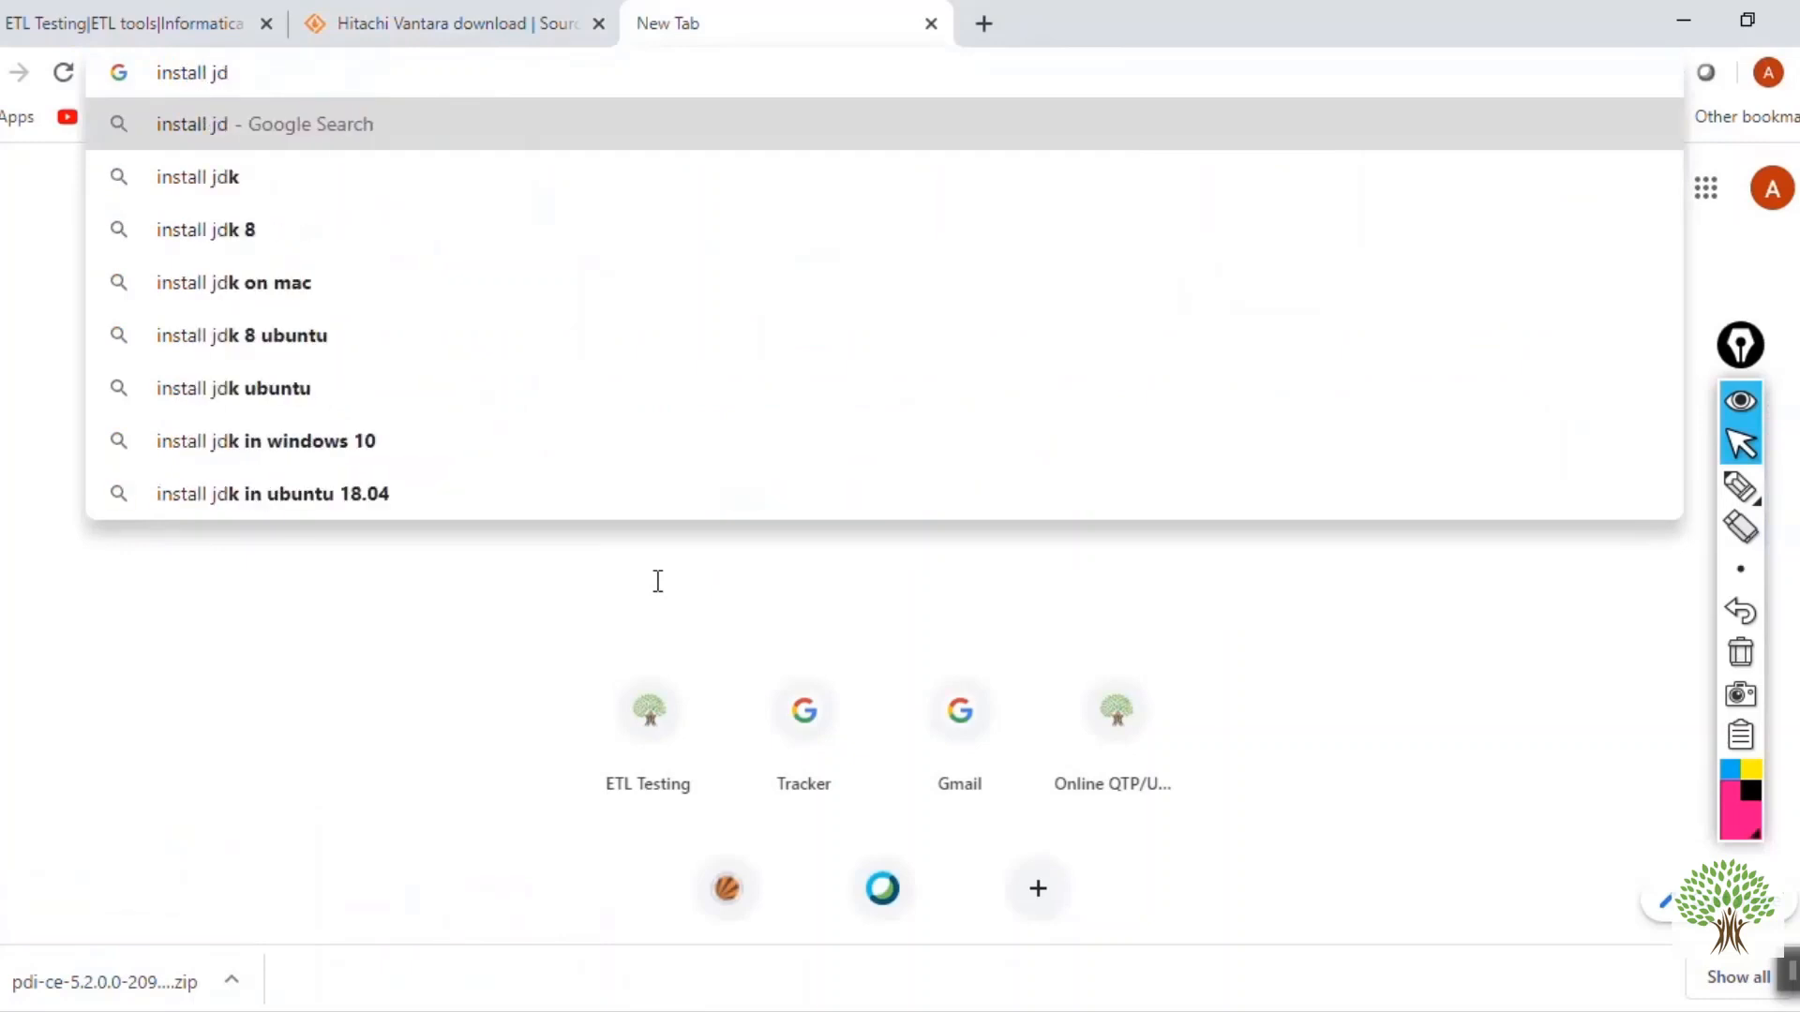
pyautogui.write('k')
pyautogui.press('Return')
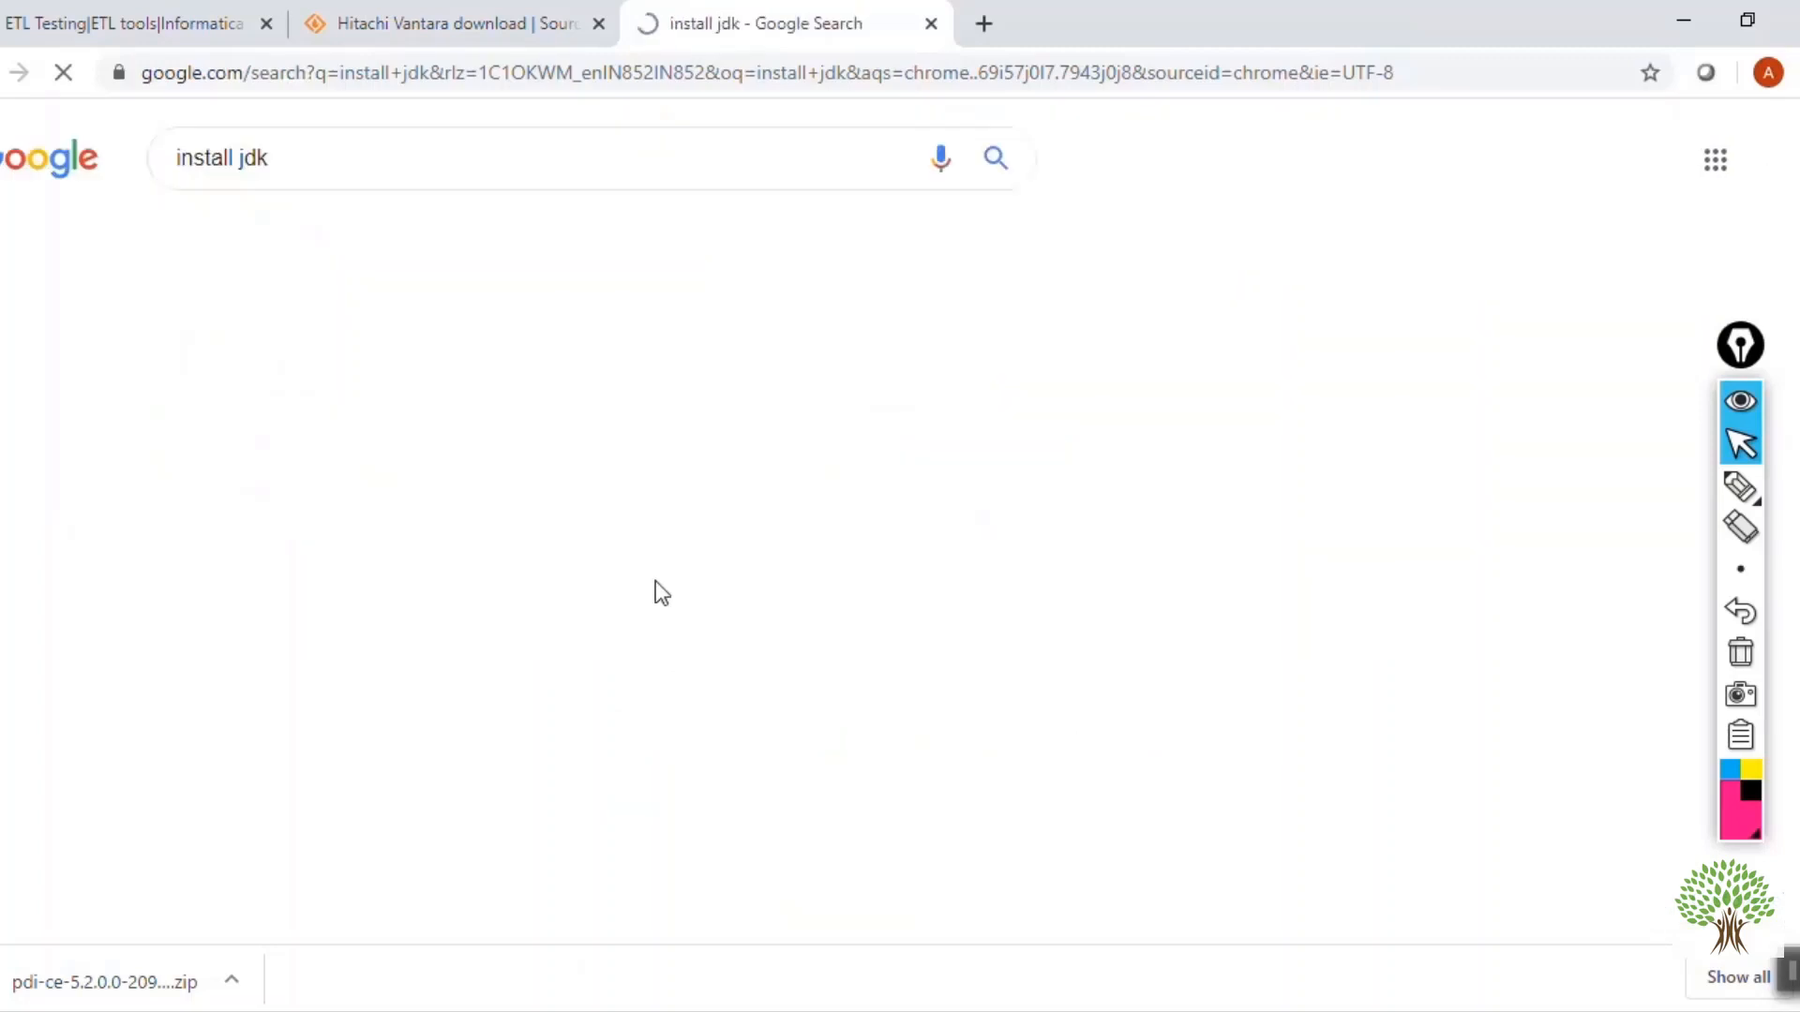
pyautogui.click(302, 175)
pyautogui.moveTo(302, 175); pyautogui.dragTo(171, 149)
pyautogui.click(1234, 317)
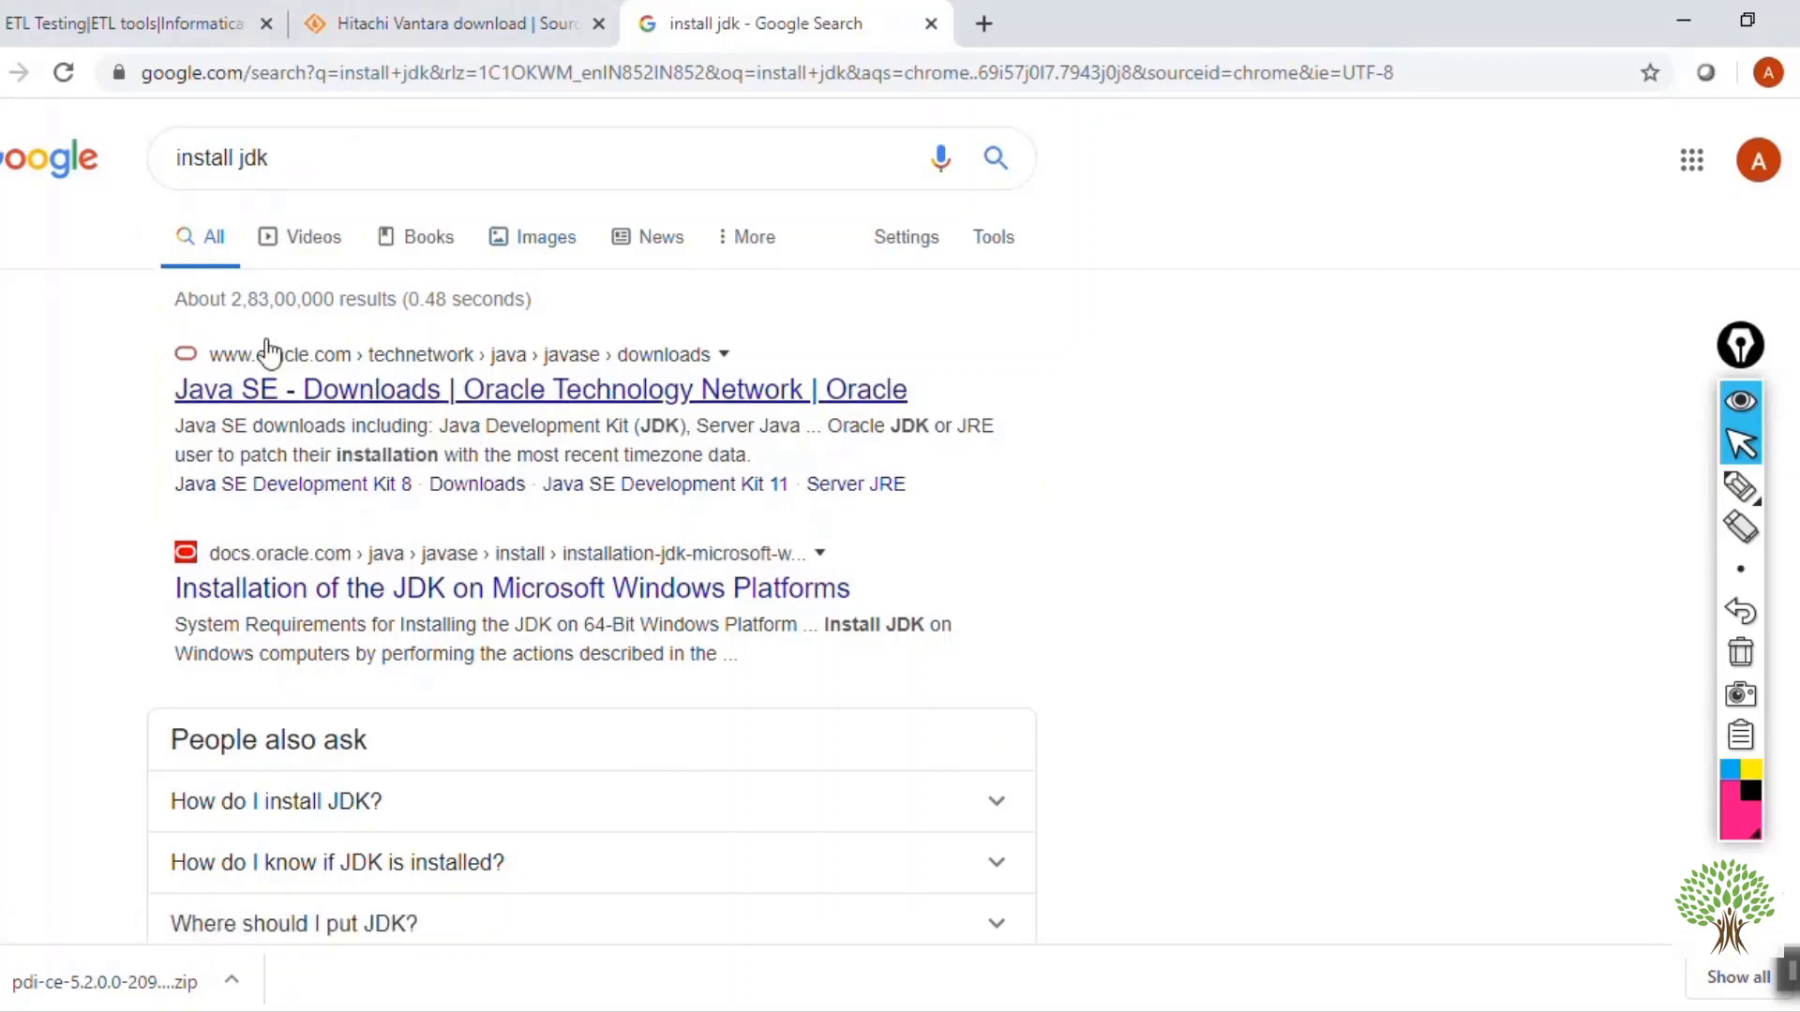
# - Open Oracle's "Java SE - Downloads" search result in a new tab and switch to it
pyautogui.rightClick(344, 405)
pyautogui.click(385, 412)
pyautogui.click(1068, 42)
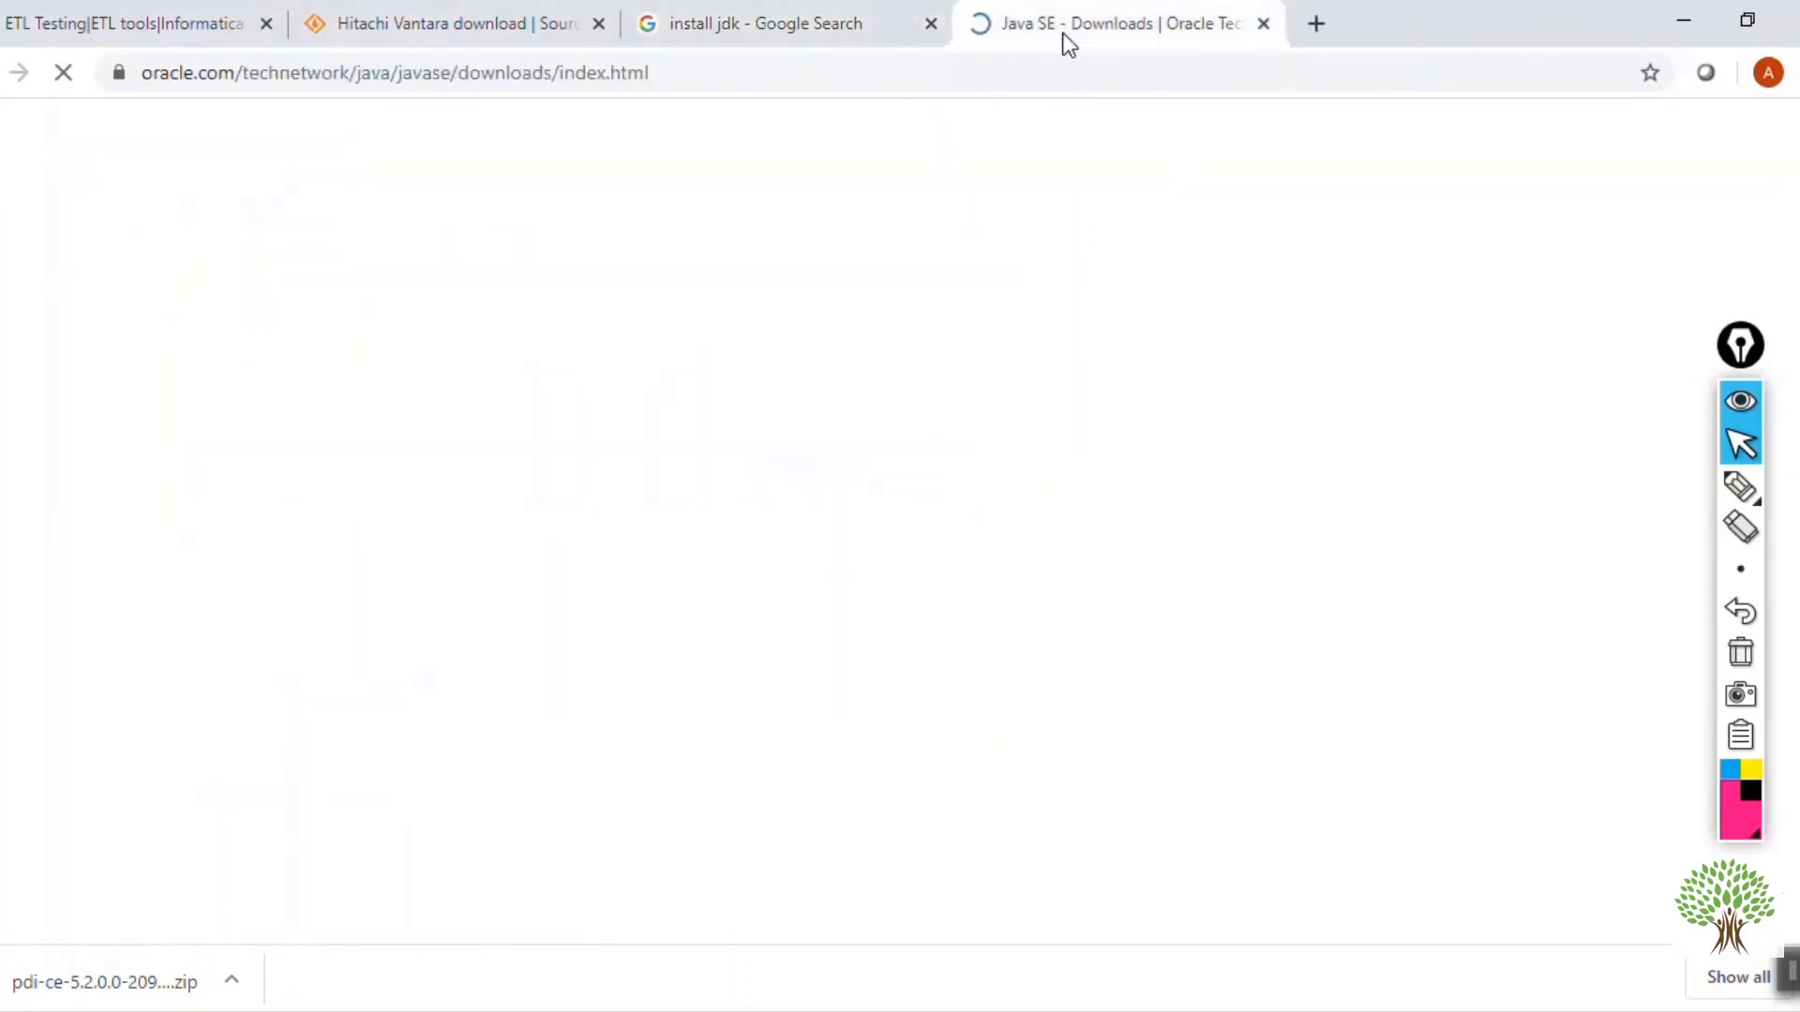
# - Examine the JDK download options for the Java SE versions offered on Oracle's downloads page
pyautogui.scroll(-4, 937, 618)
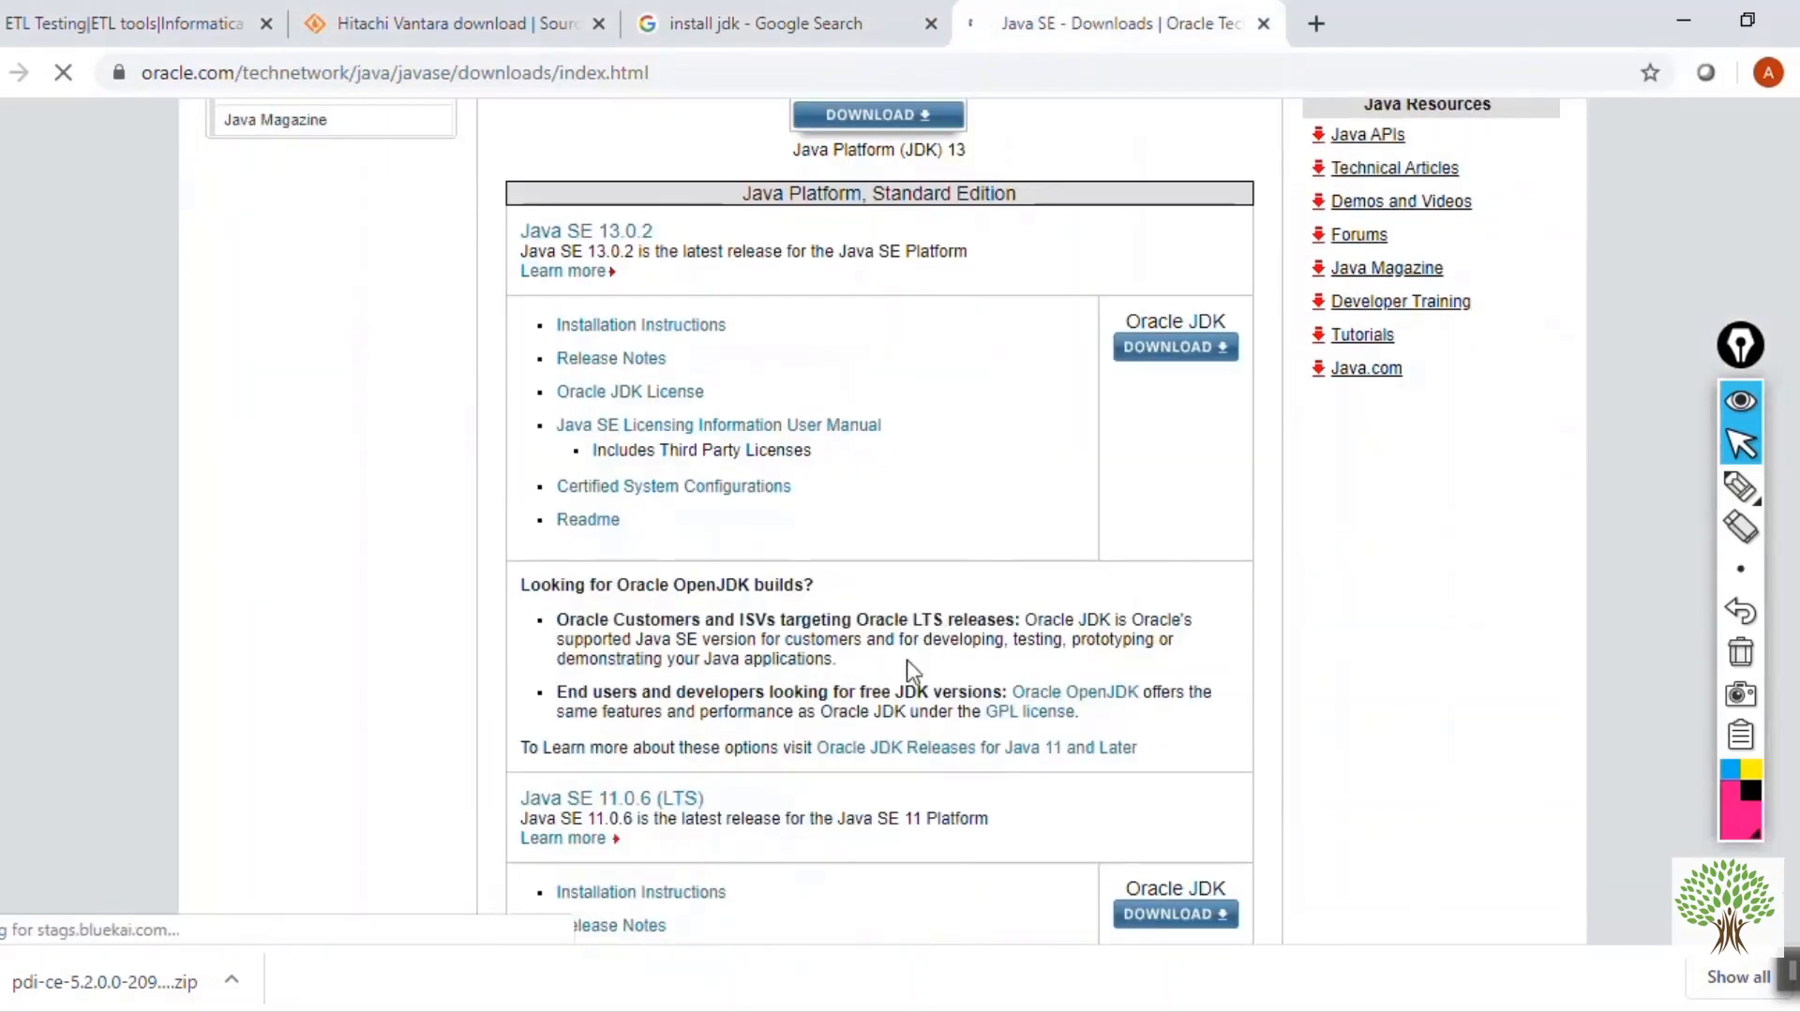
pyautogui.scroll(-2, 881, 689)
pyautogui.scroll(1, 936, 339)
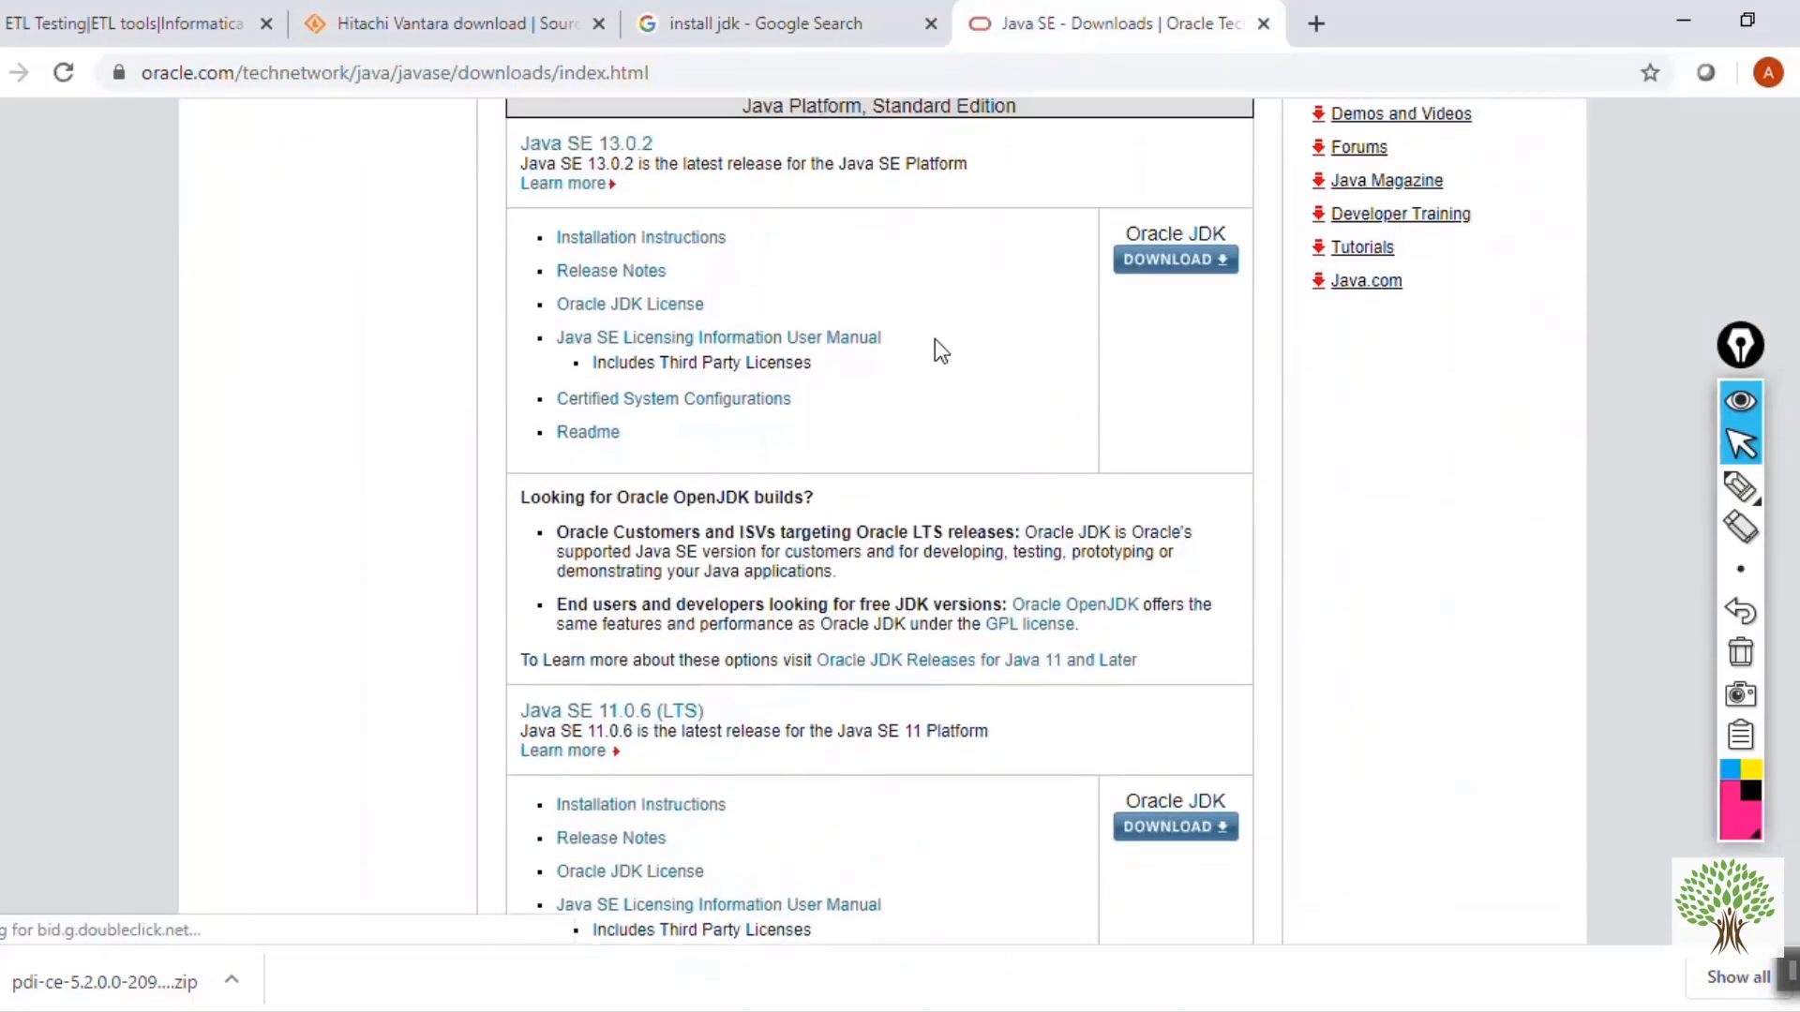
pyautogui.scroll(4, 936, 339)
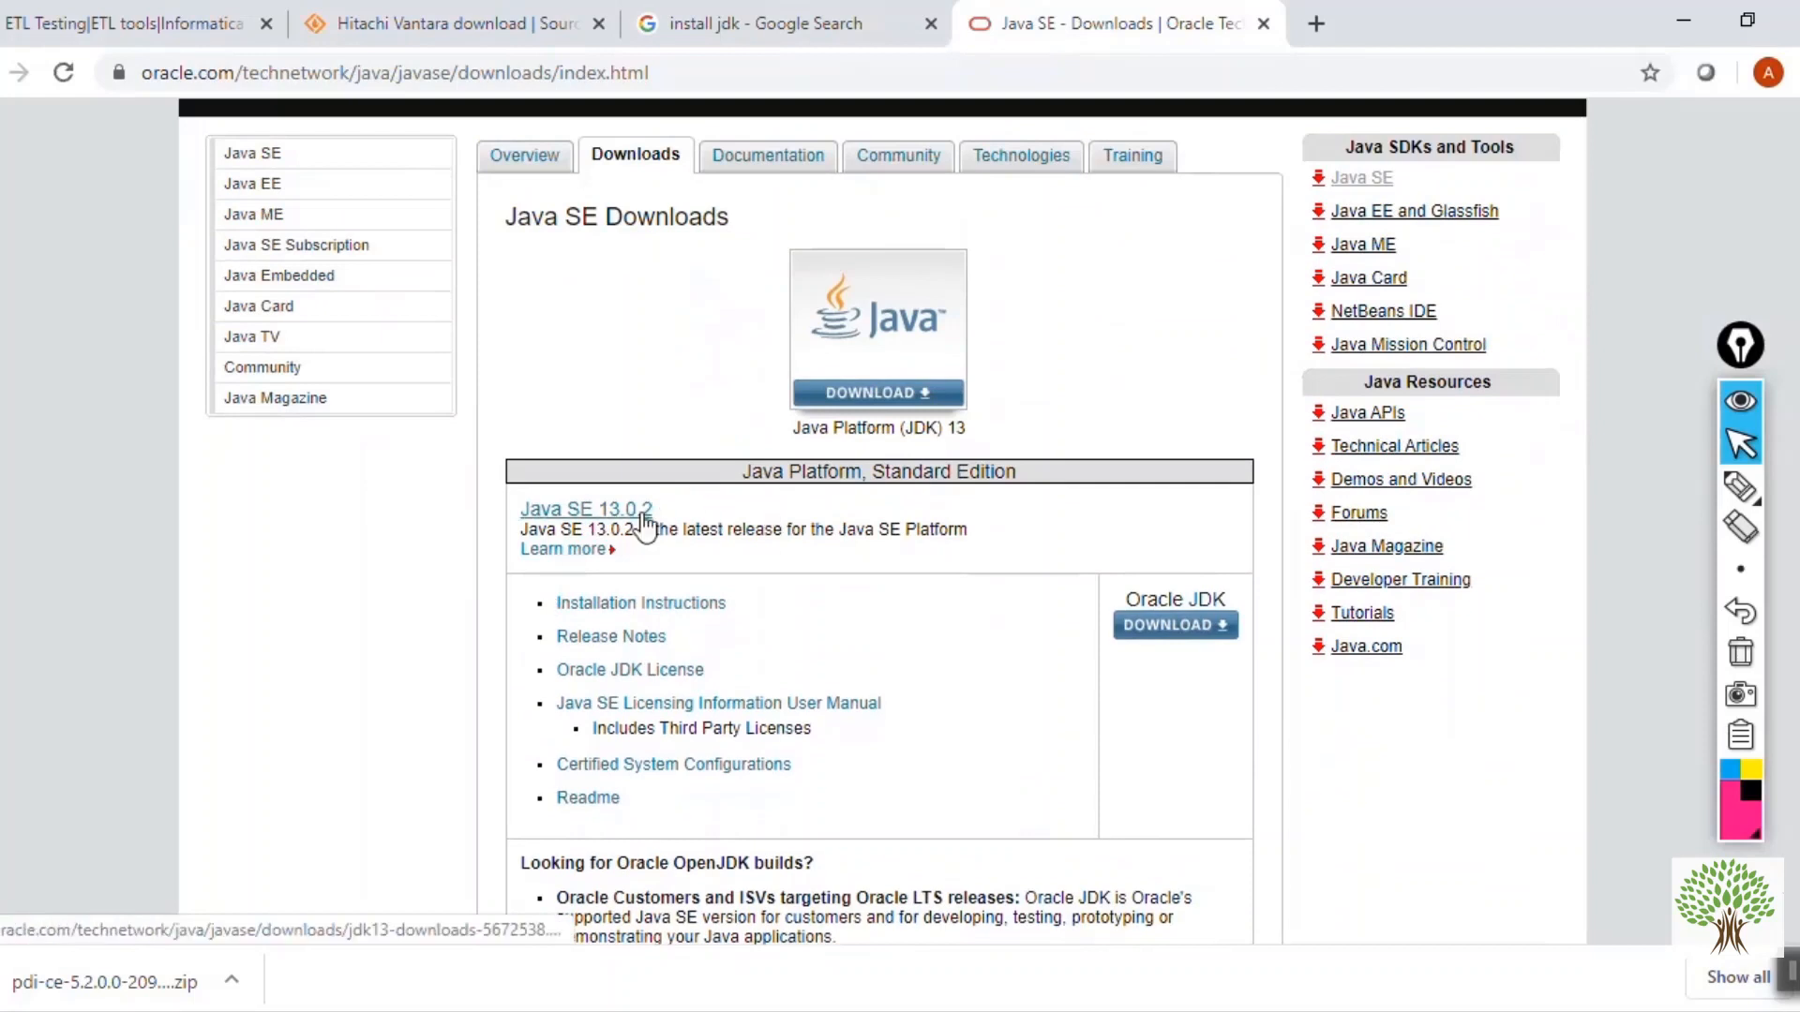
pyautogui.click(1176, 626)
pyautogui.click(719, 75)
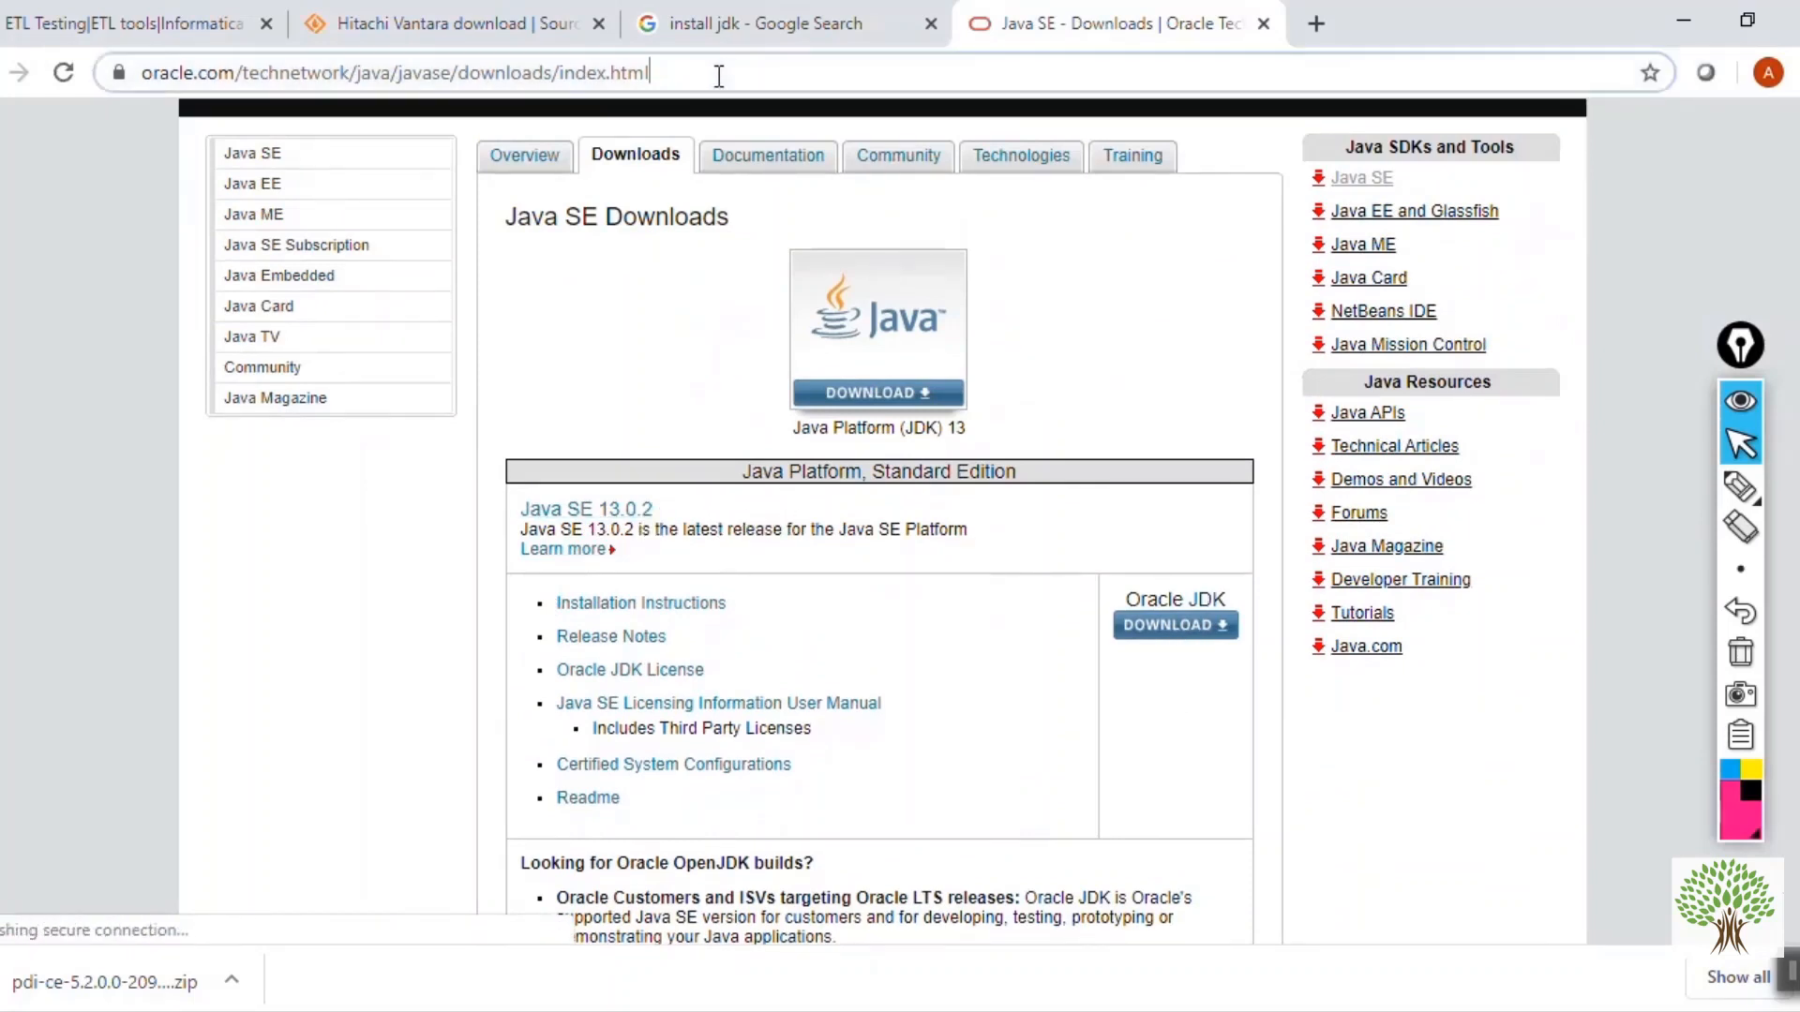
pyautogui.click(1076, 339)
pyautogui.scroll(2, 1078, 528)
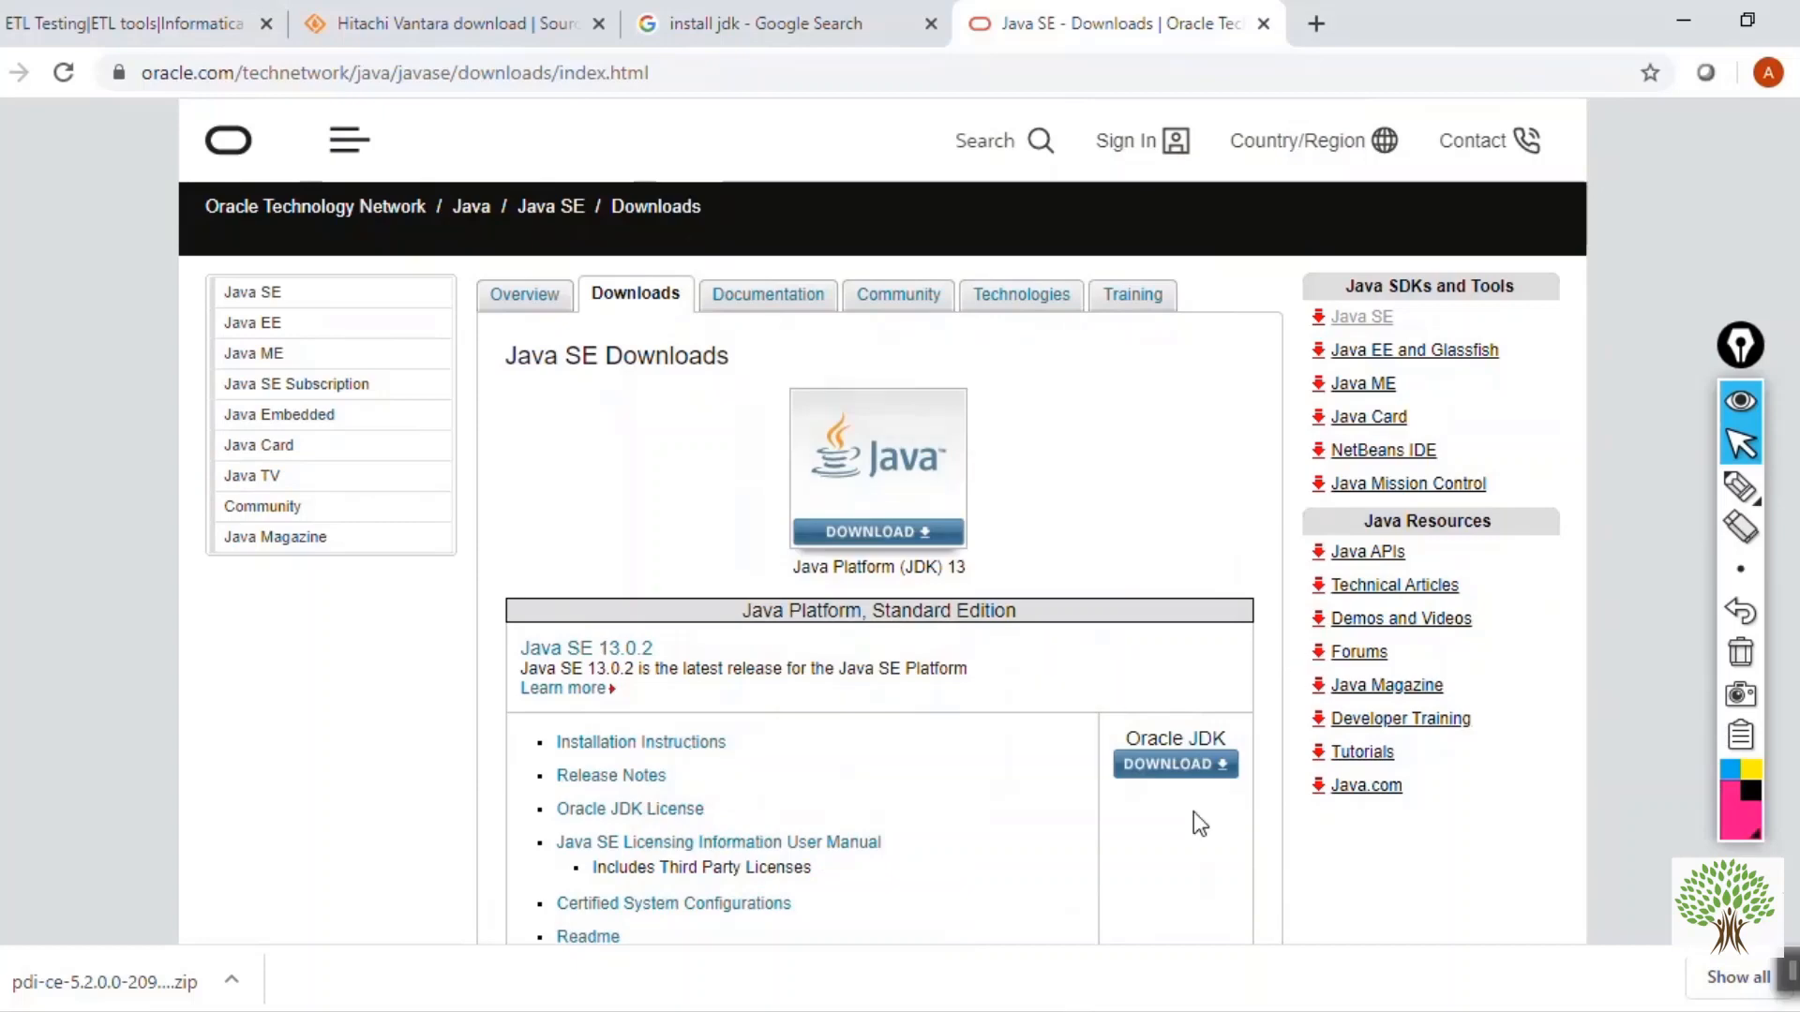
pyautogui.scroll(-10, 869, 691)
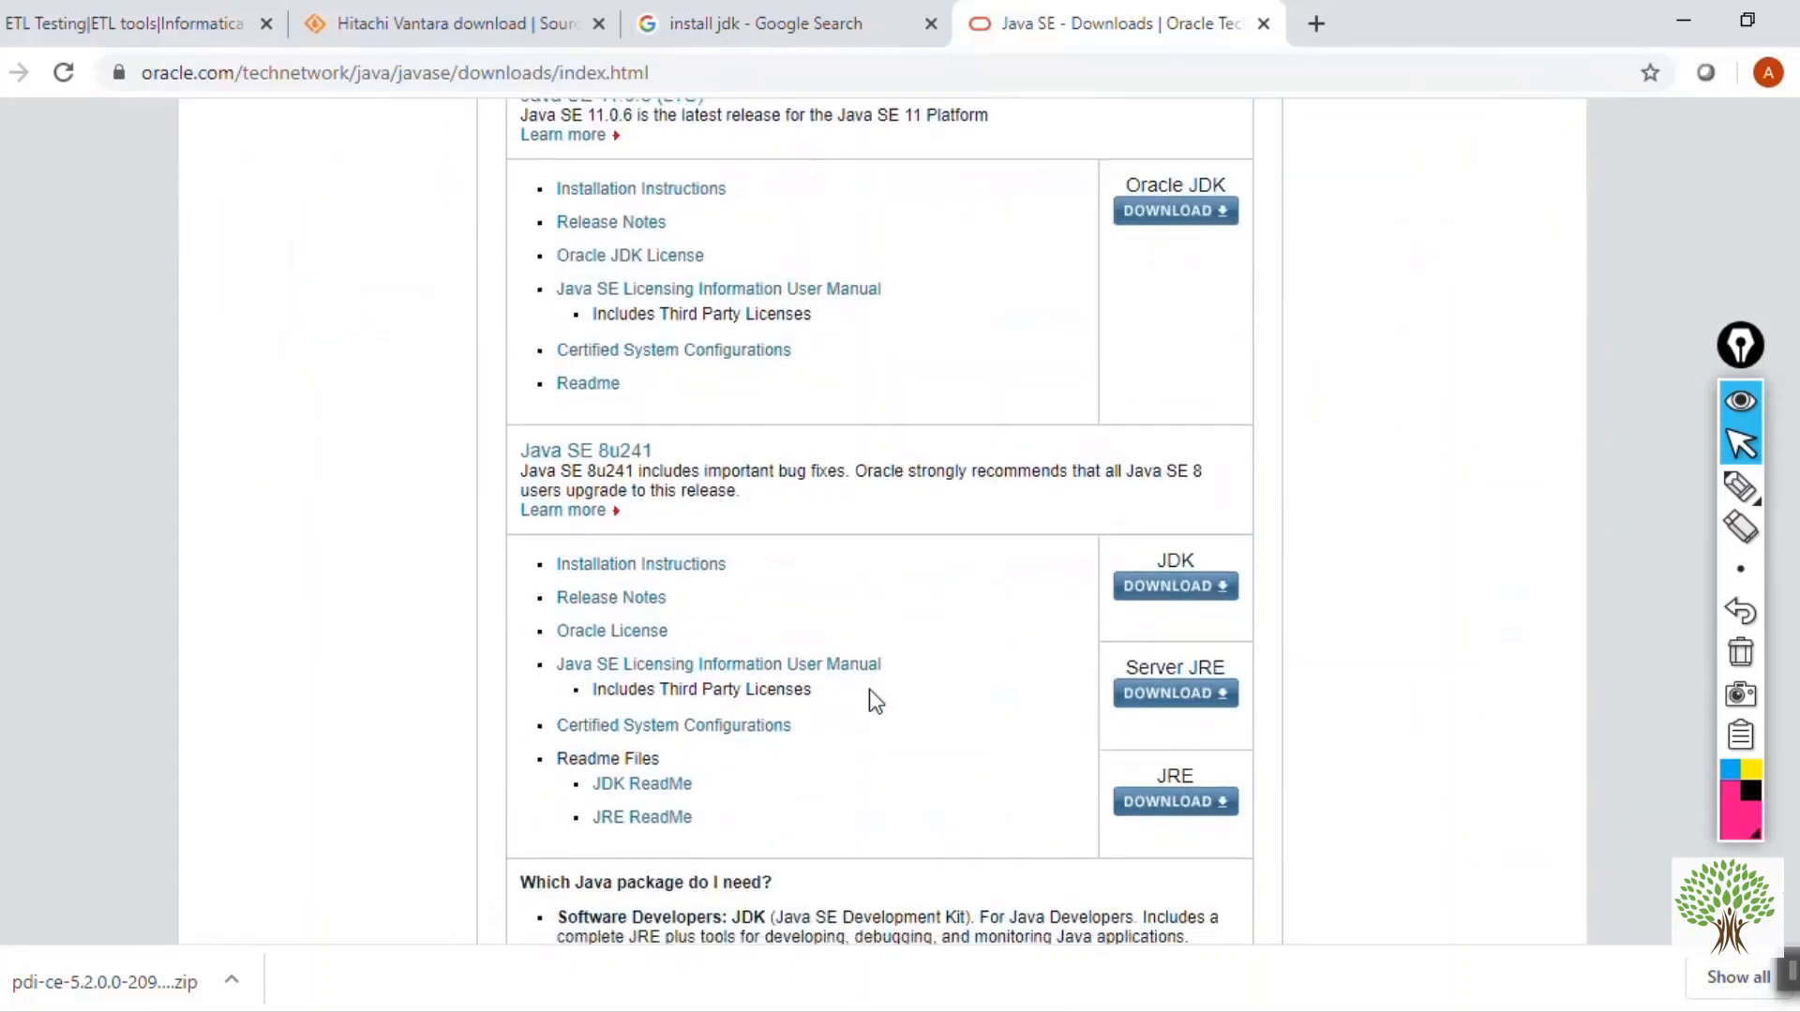
pyautogui.scroll(-5, 869, 692)
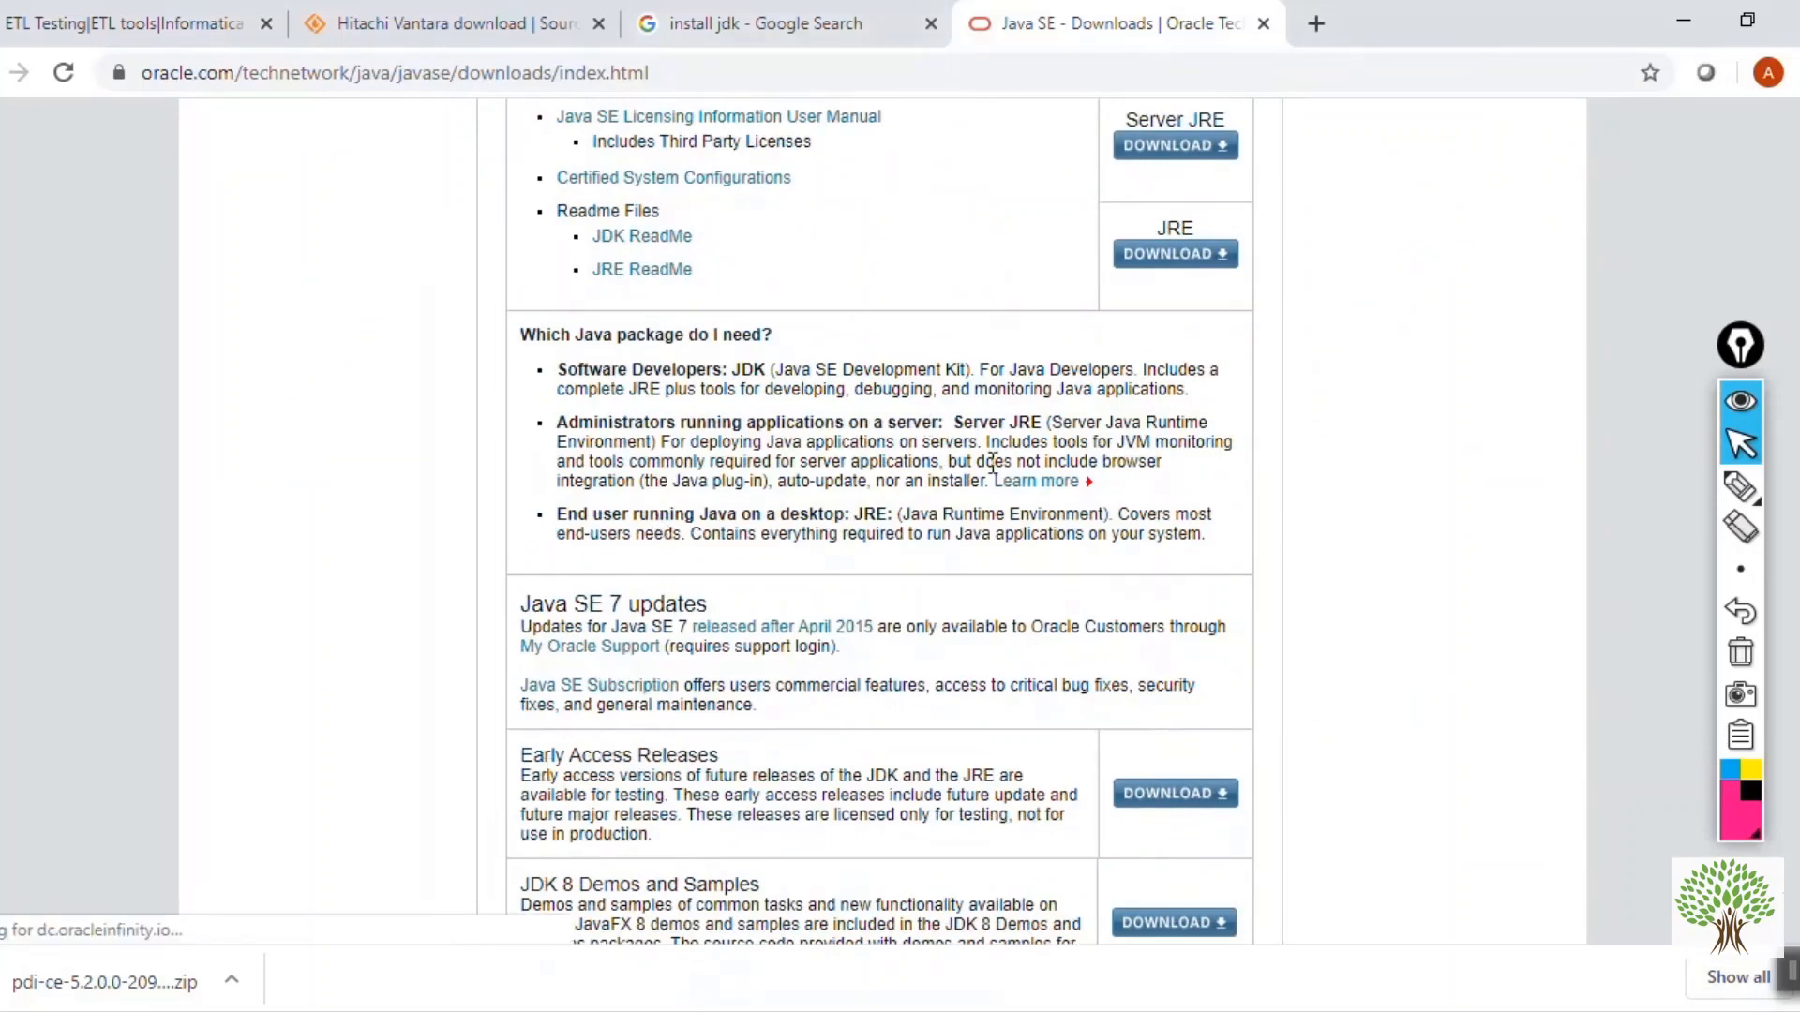
pyautogui.scroll(10, 993, 463)
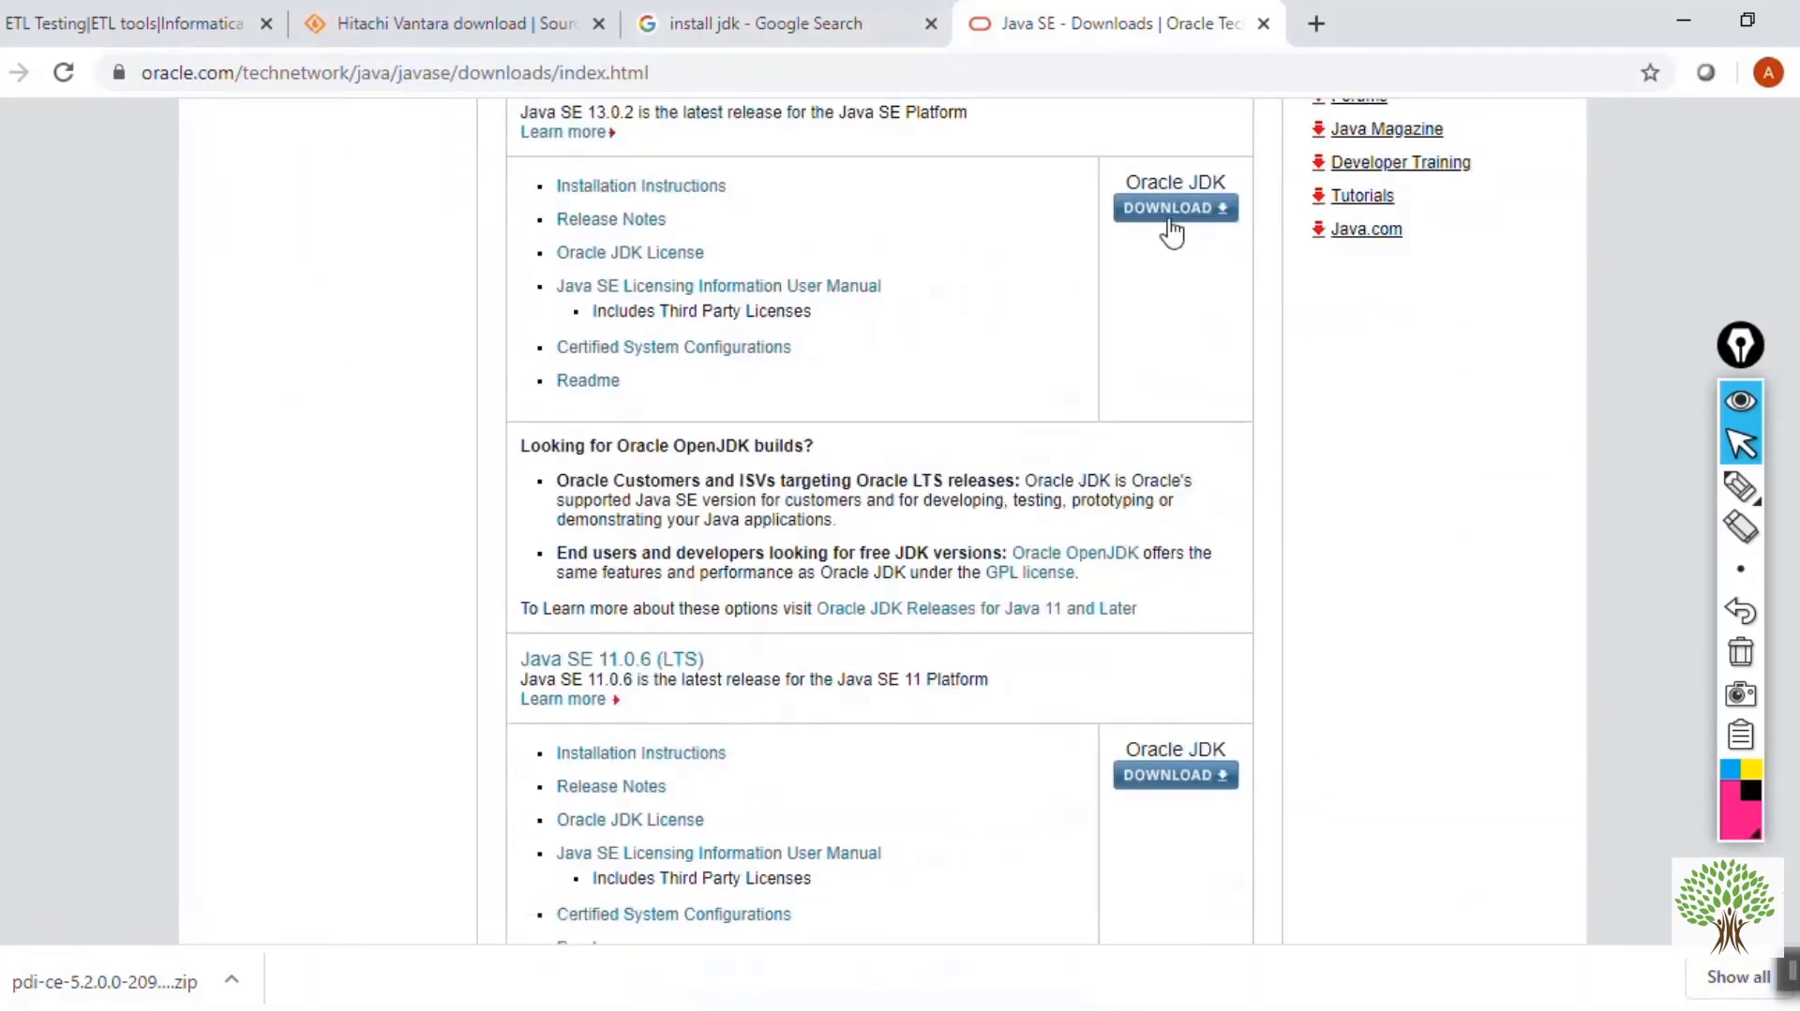
# - Return to the data-integration folder in File Explorer and launch the SpoonConsole batch file, moving its console window aside
pyautogui.click(619, 1011)
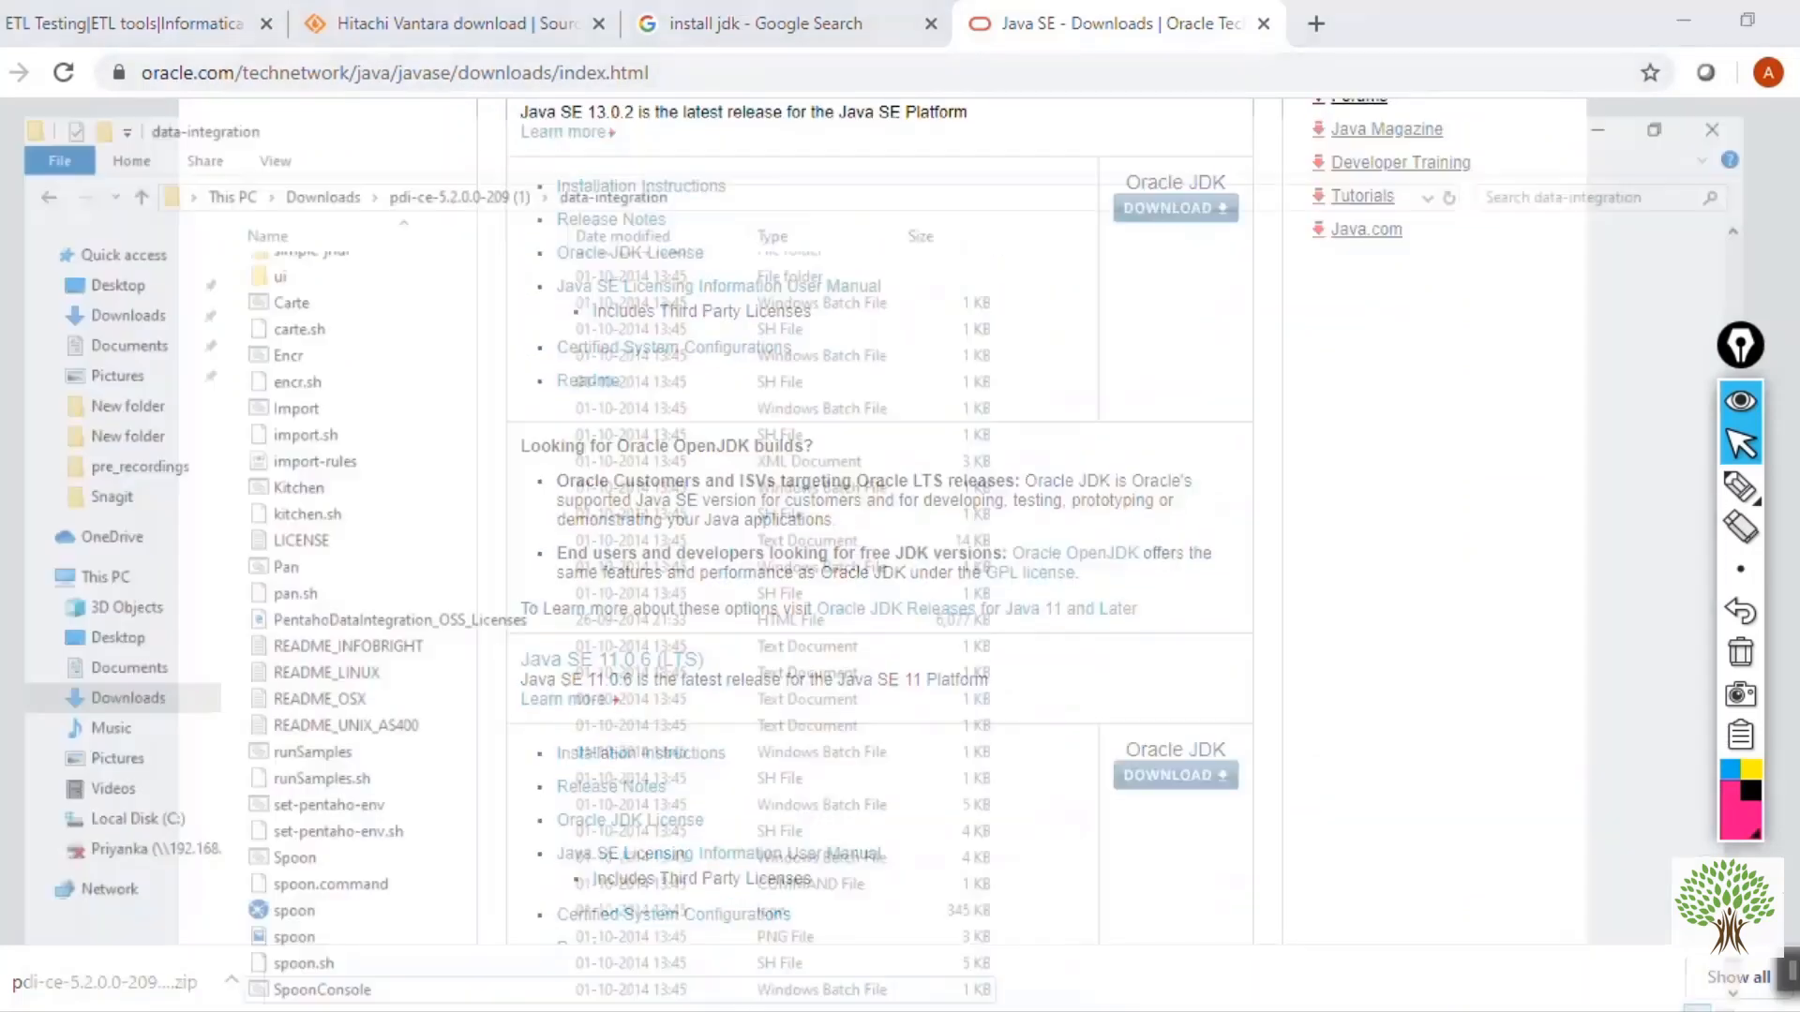
pyautogui.scroll(3, 328, 382)
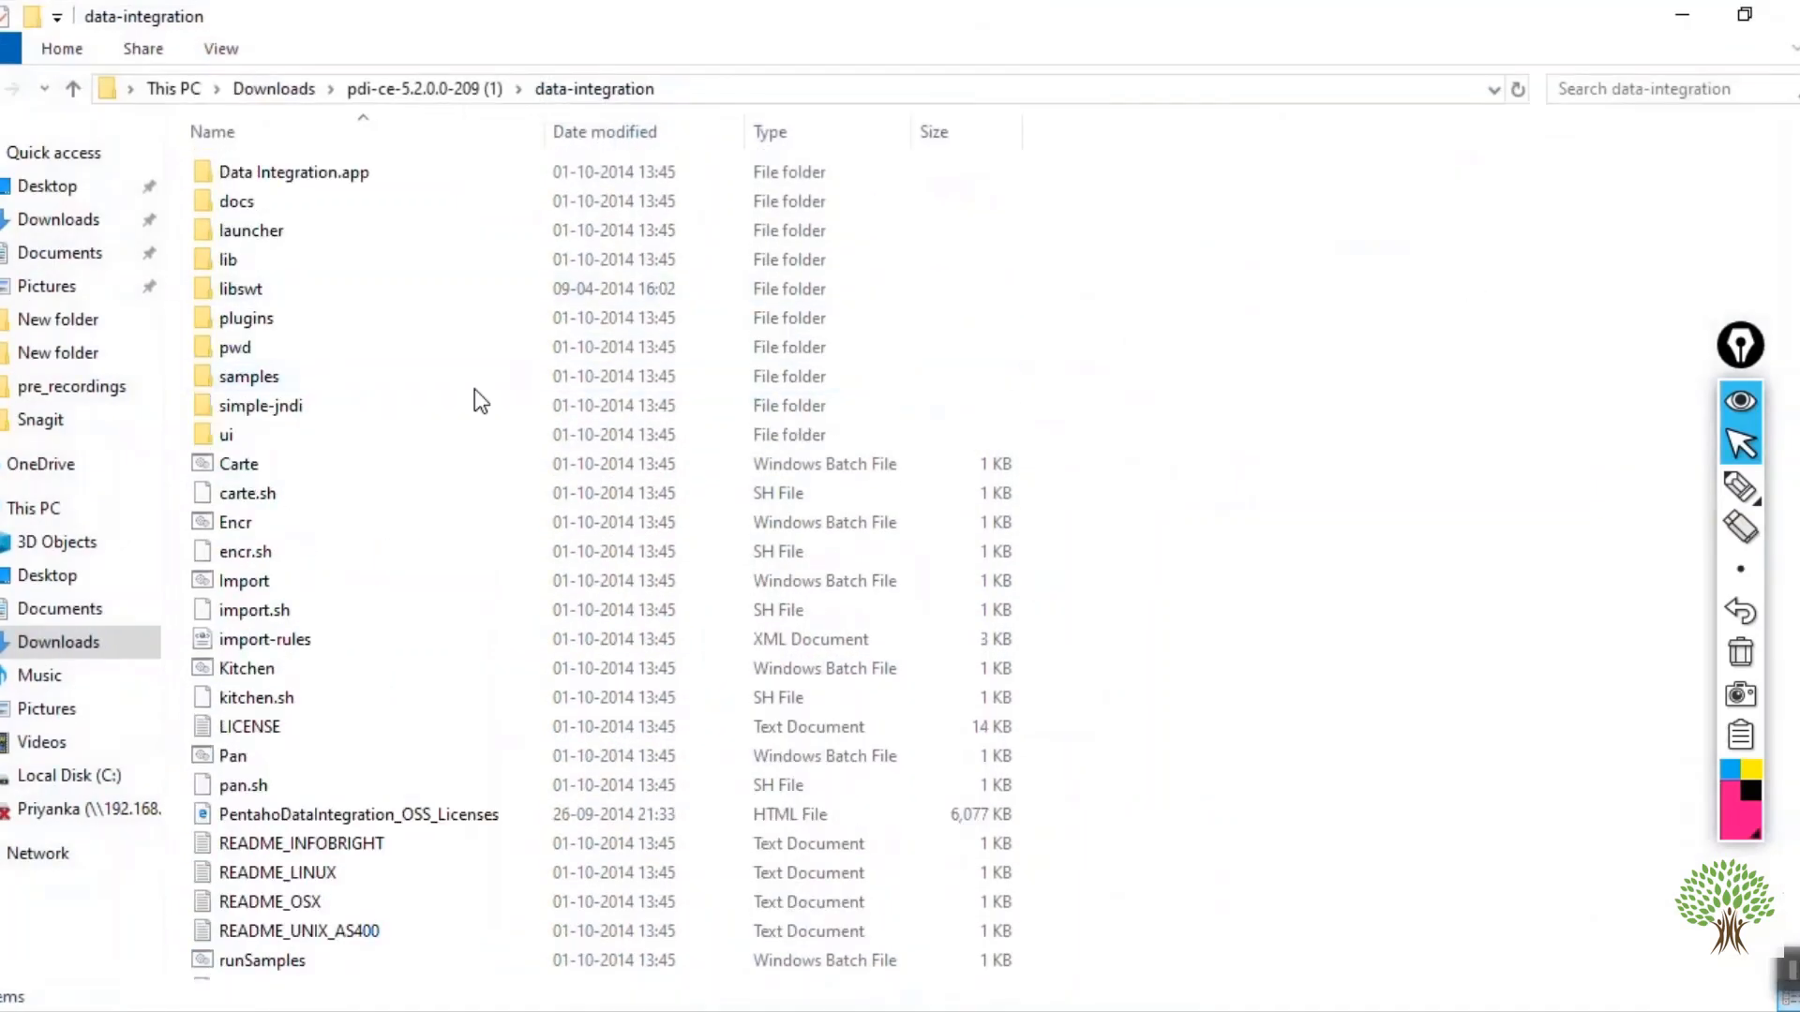
pyautogui.scroll(-3, 349, 769)
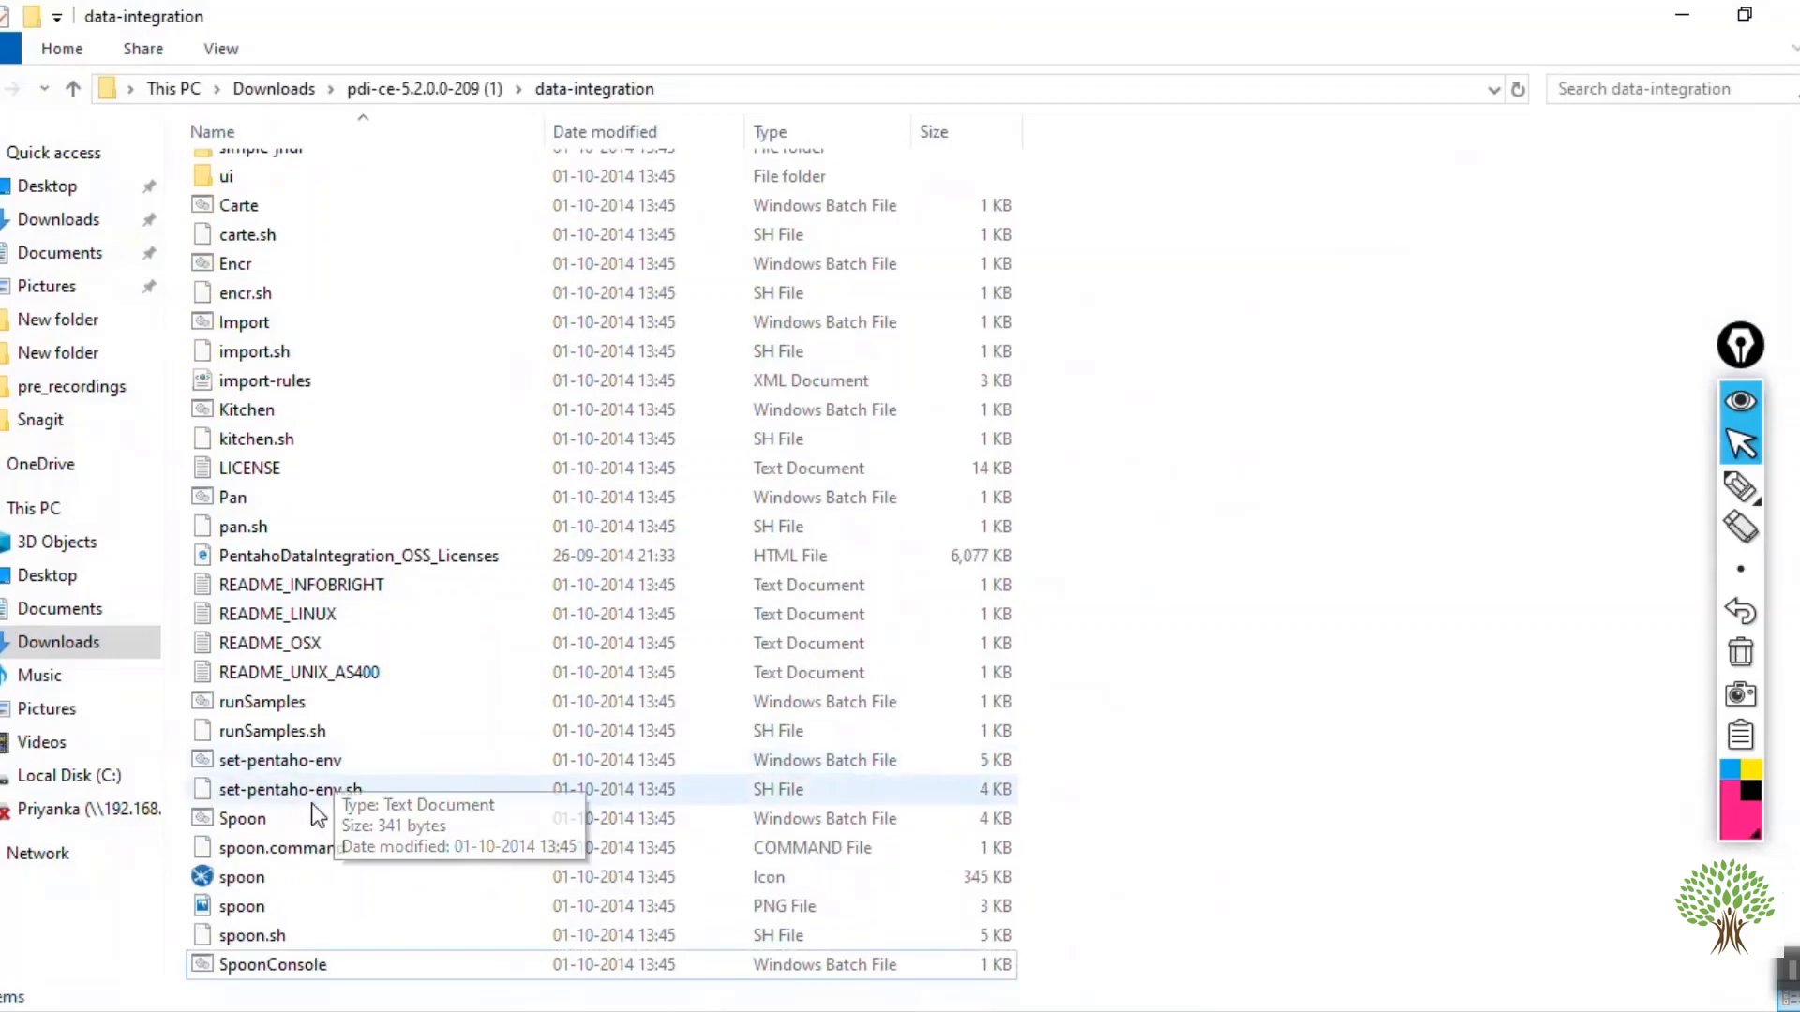
pyautogui.scroll(-1, 275, 937)
pyautogui.click(285, 934)
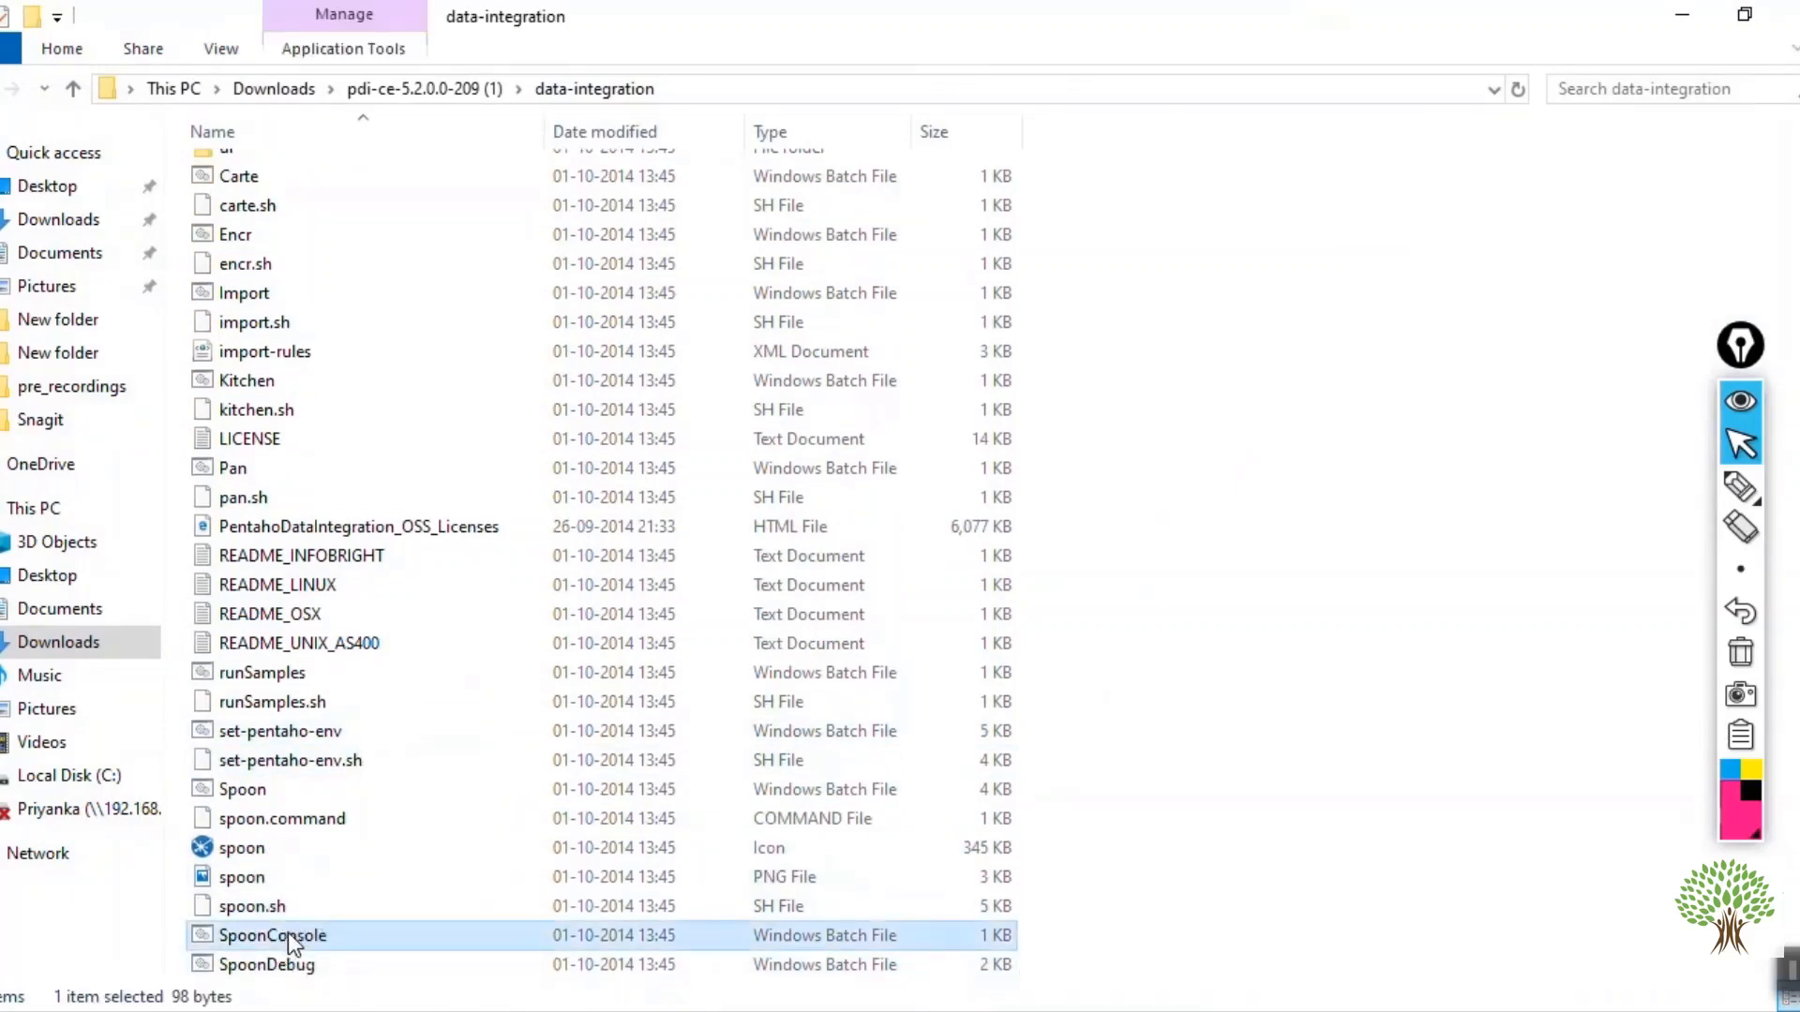
pyautogui.doubleClick(300, 940)
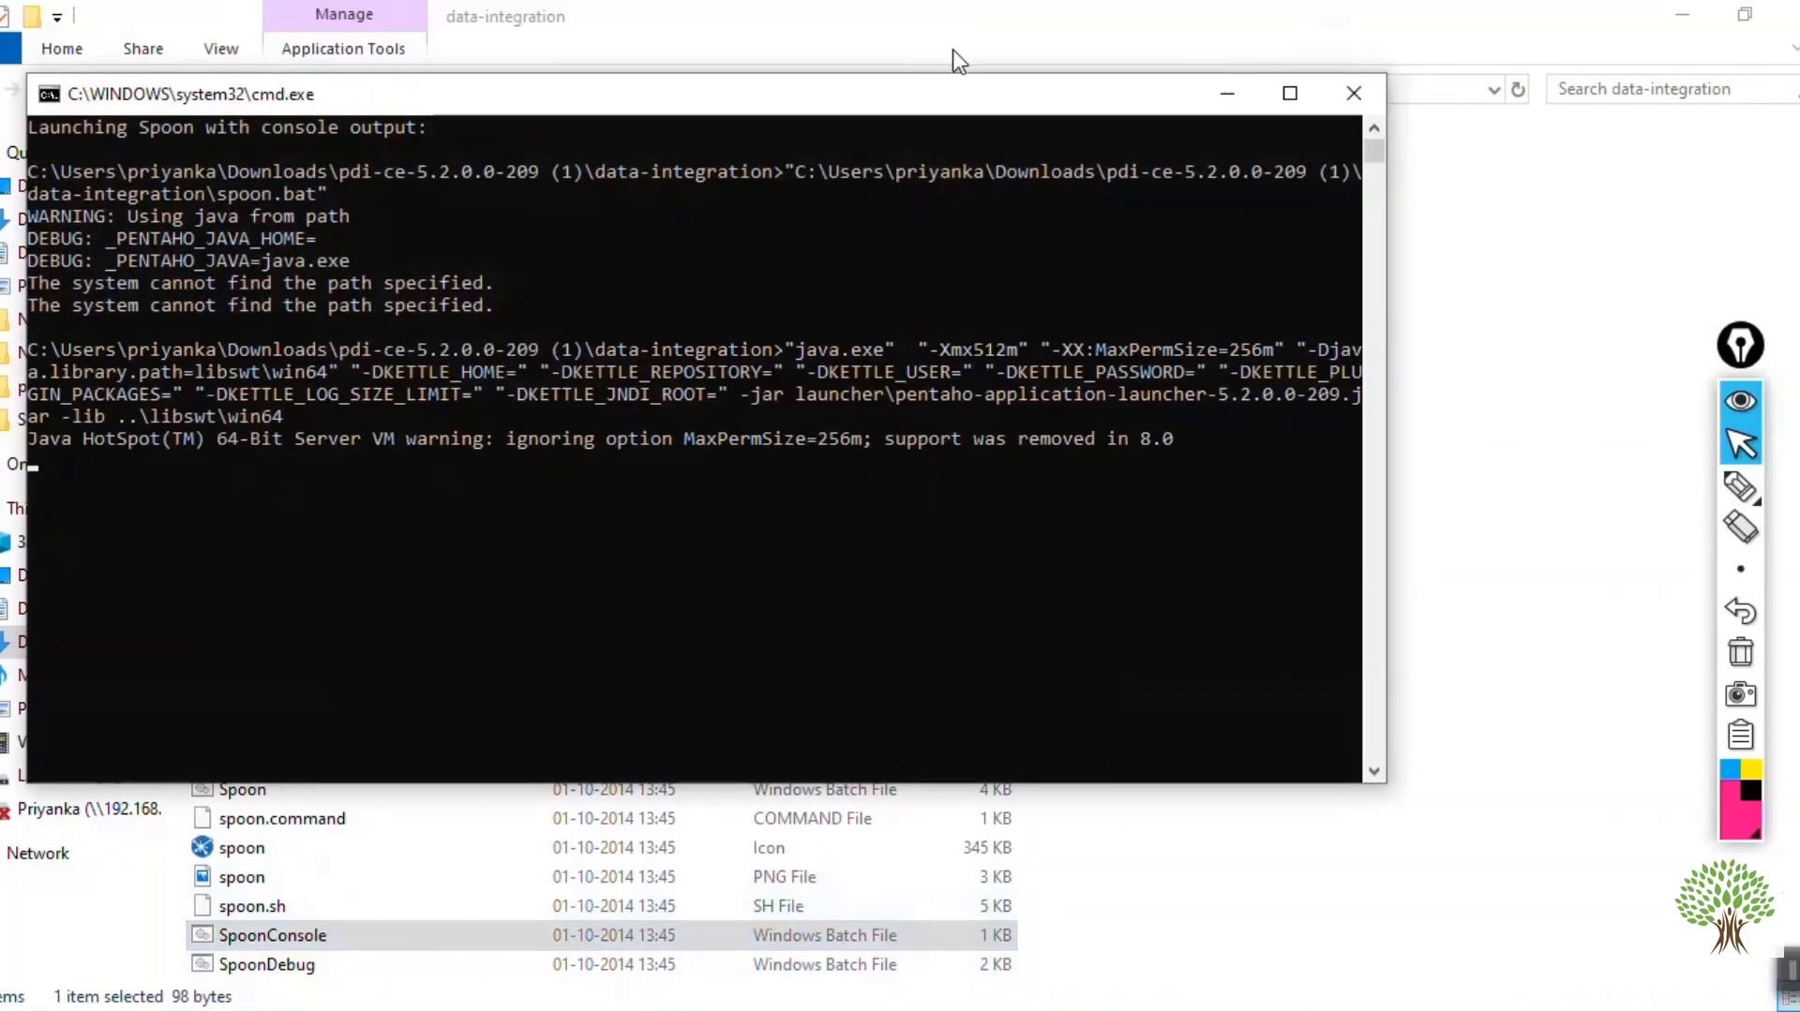
pyautogui.moveTo(857, 94); pyautogui.dragTo(943, 132)
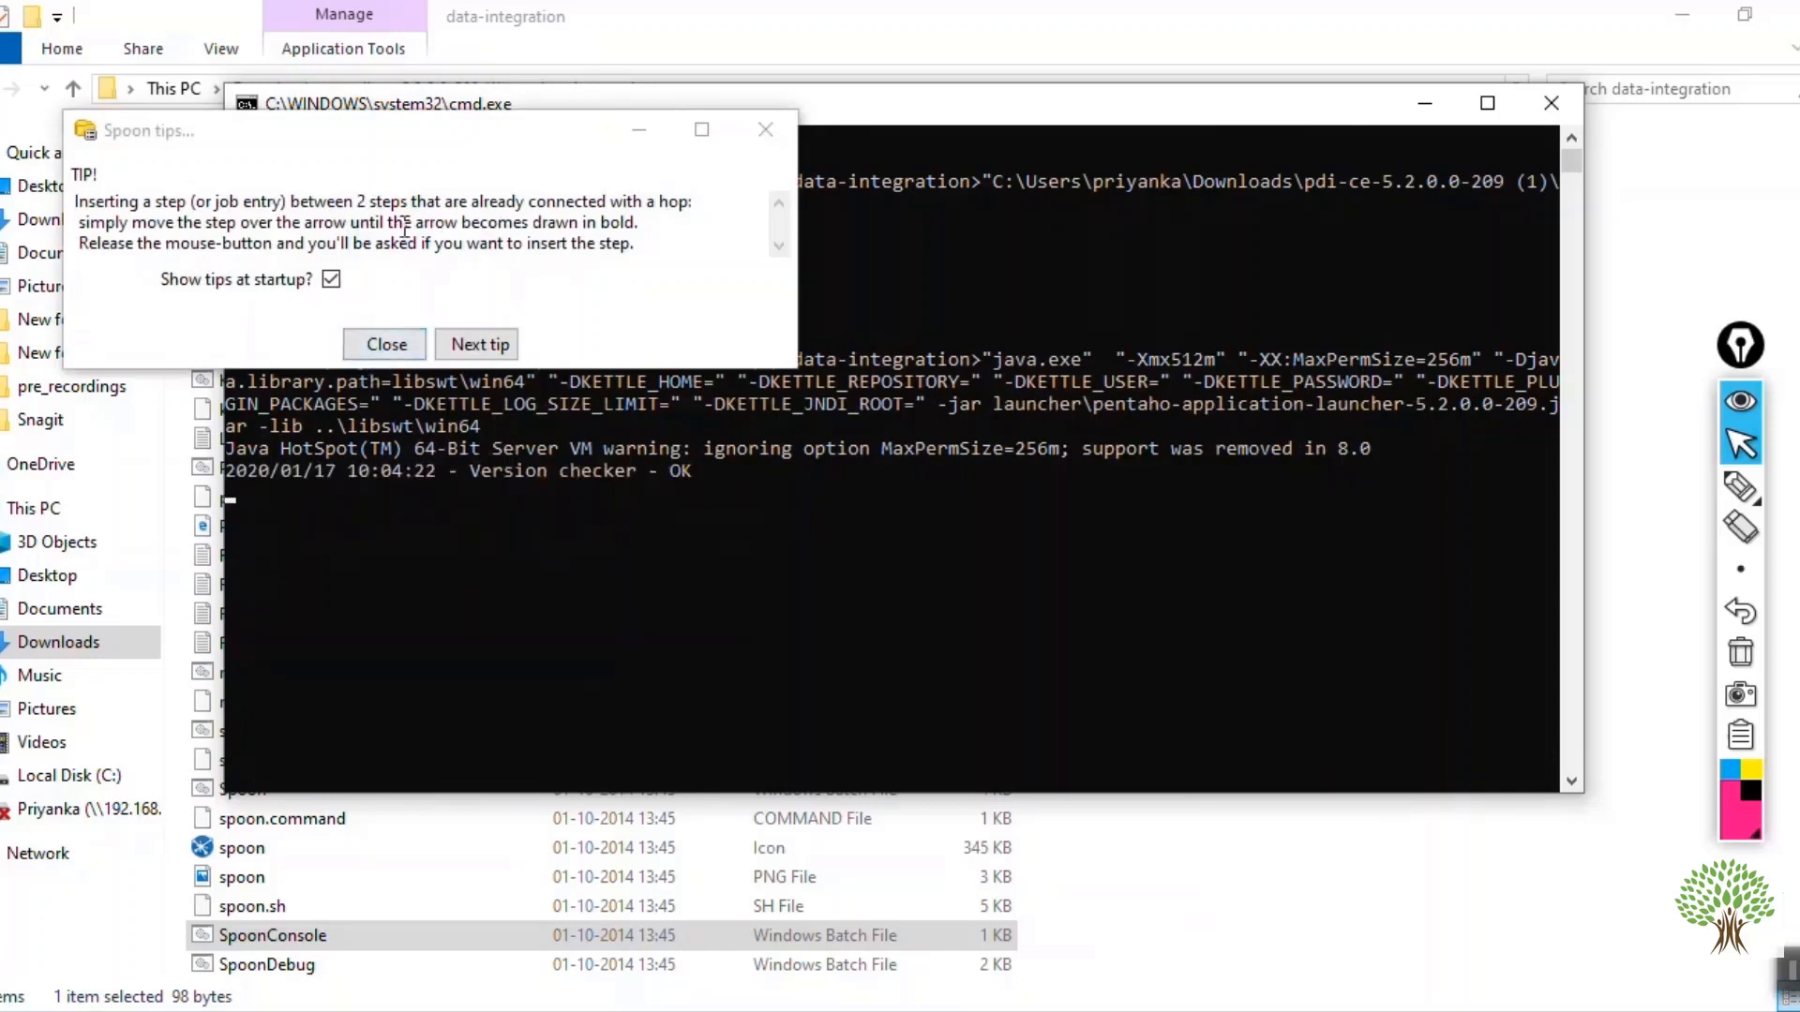
# - Page through the Spoon startup tips and close the tips dialog
pyautogui.click(503, 357)
pyautogui.click(476, 347)
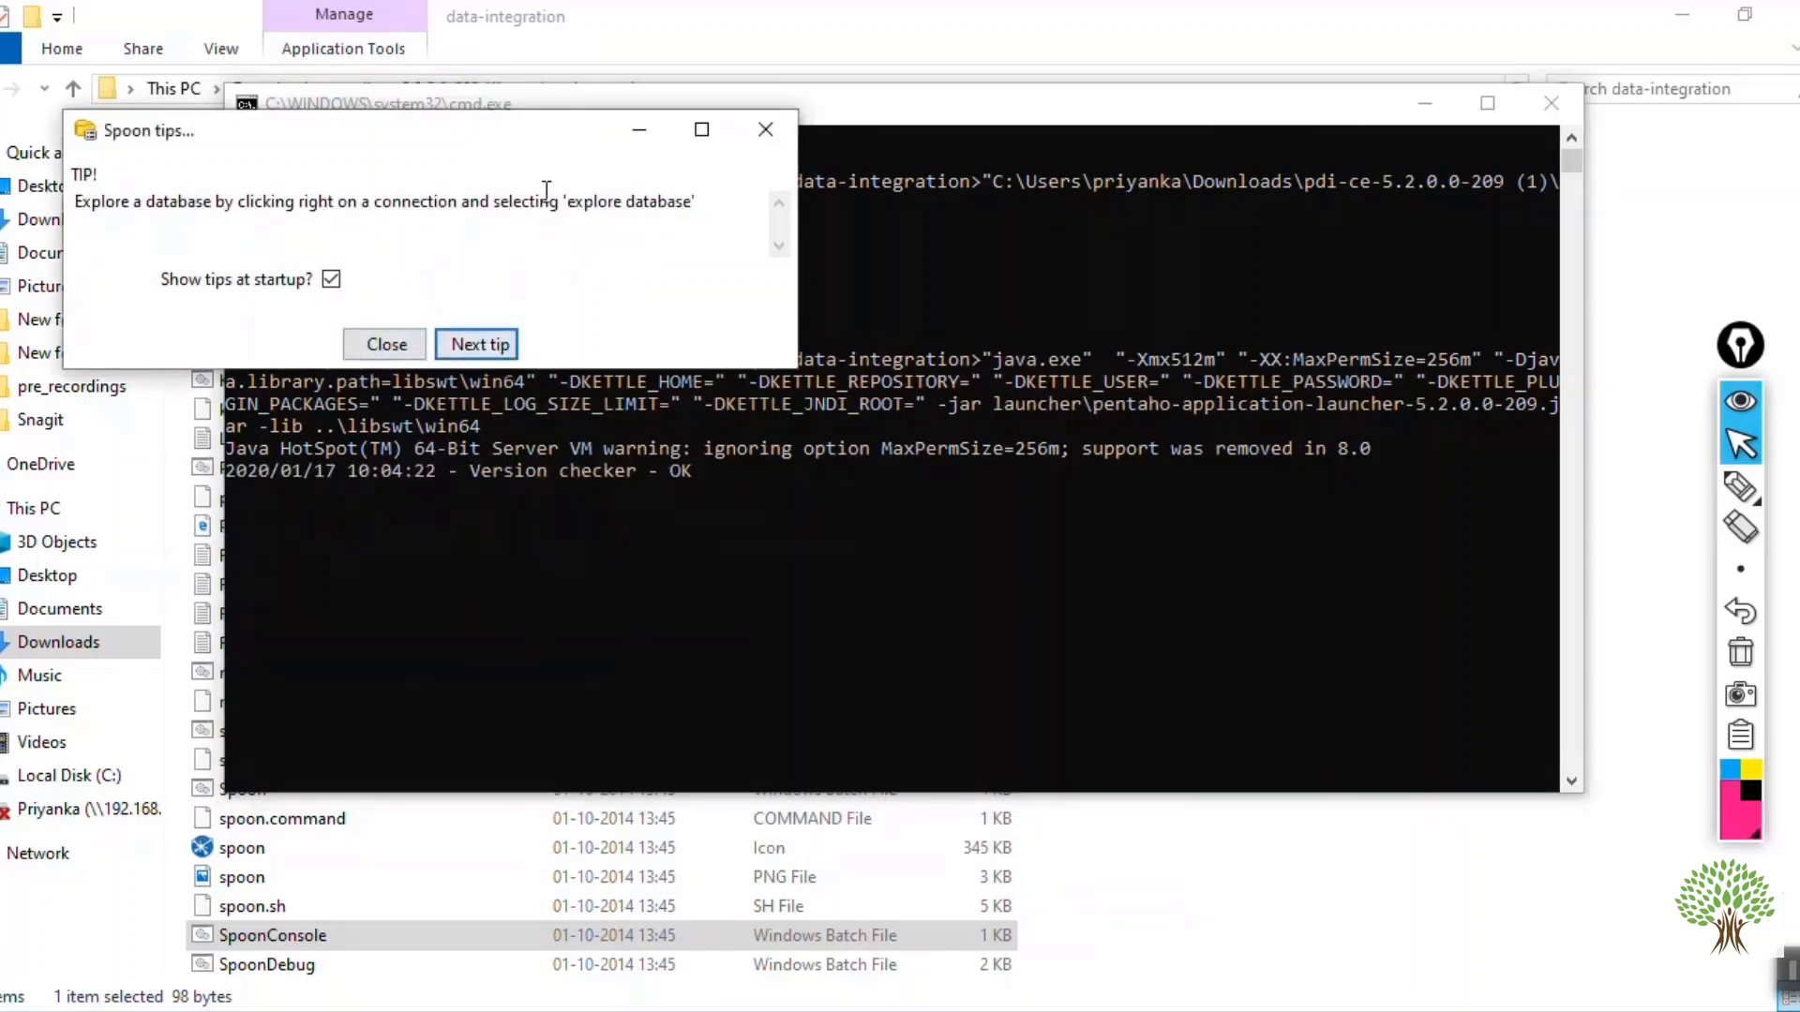
pyautogui.click(480, 351)
pyautogui.click(383, 345)
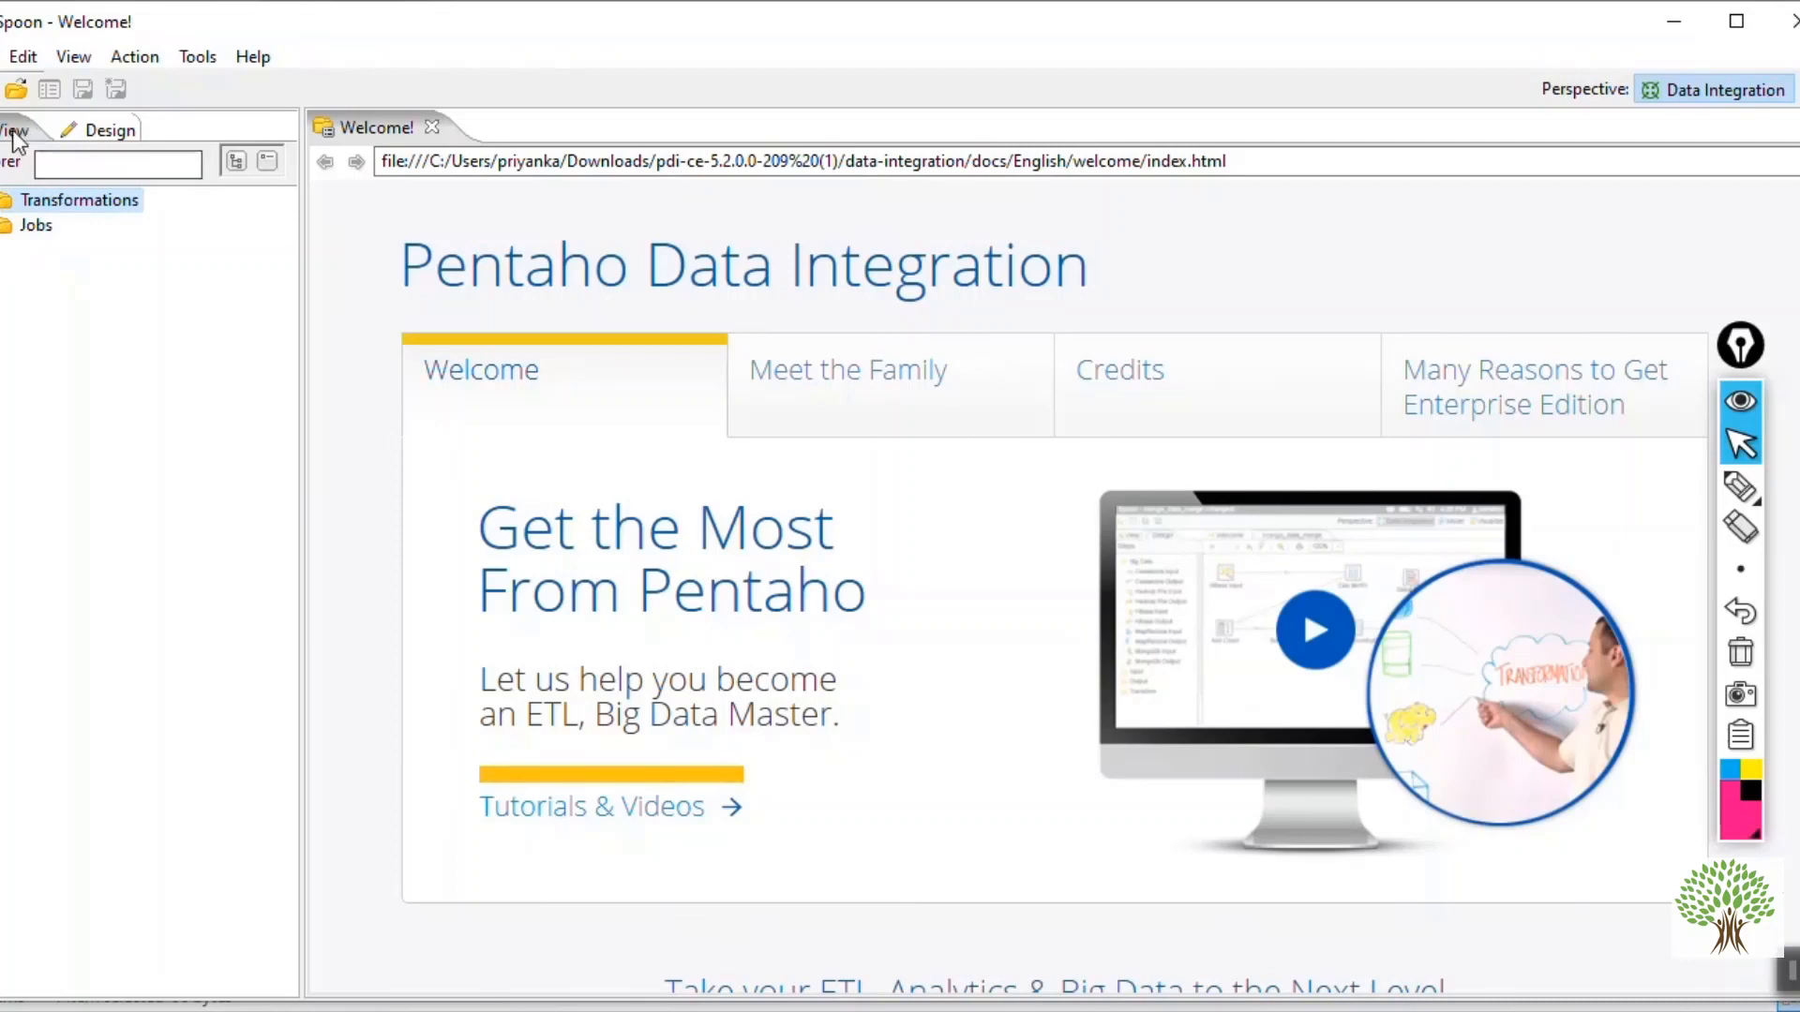
# - Compare the explorer's Design and View panes, finishing on the tree of transformations and jobs
pyautogui.click(109, 133)
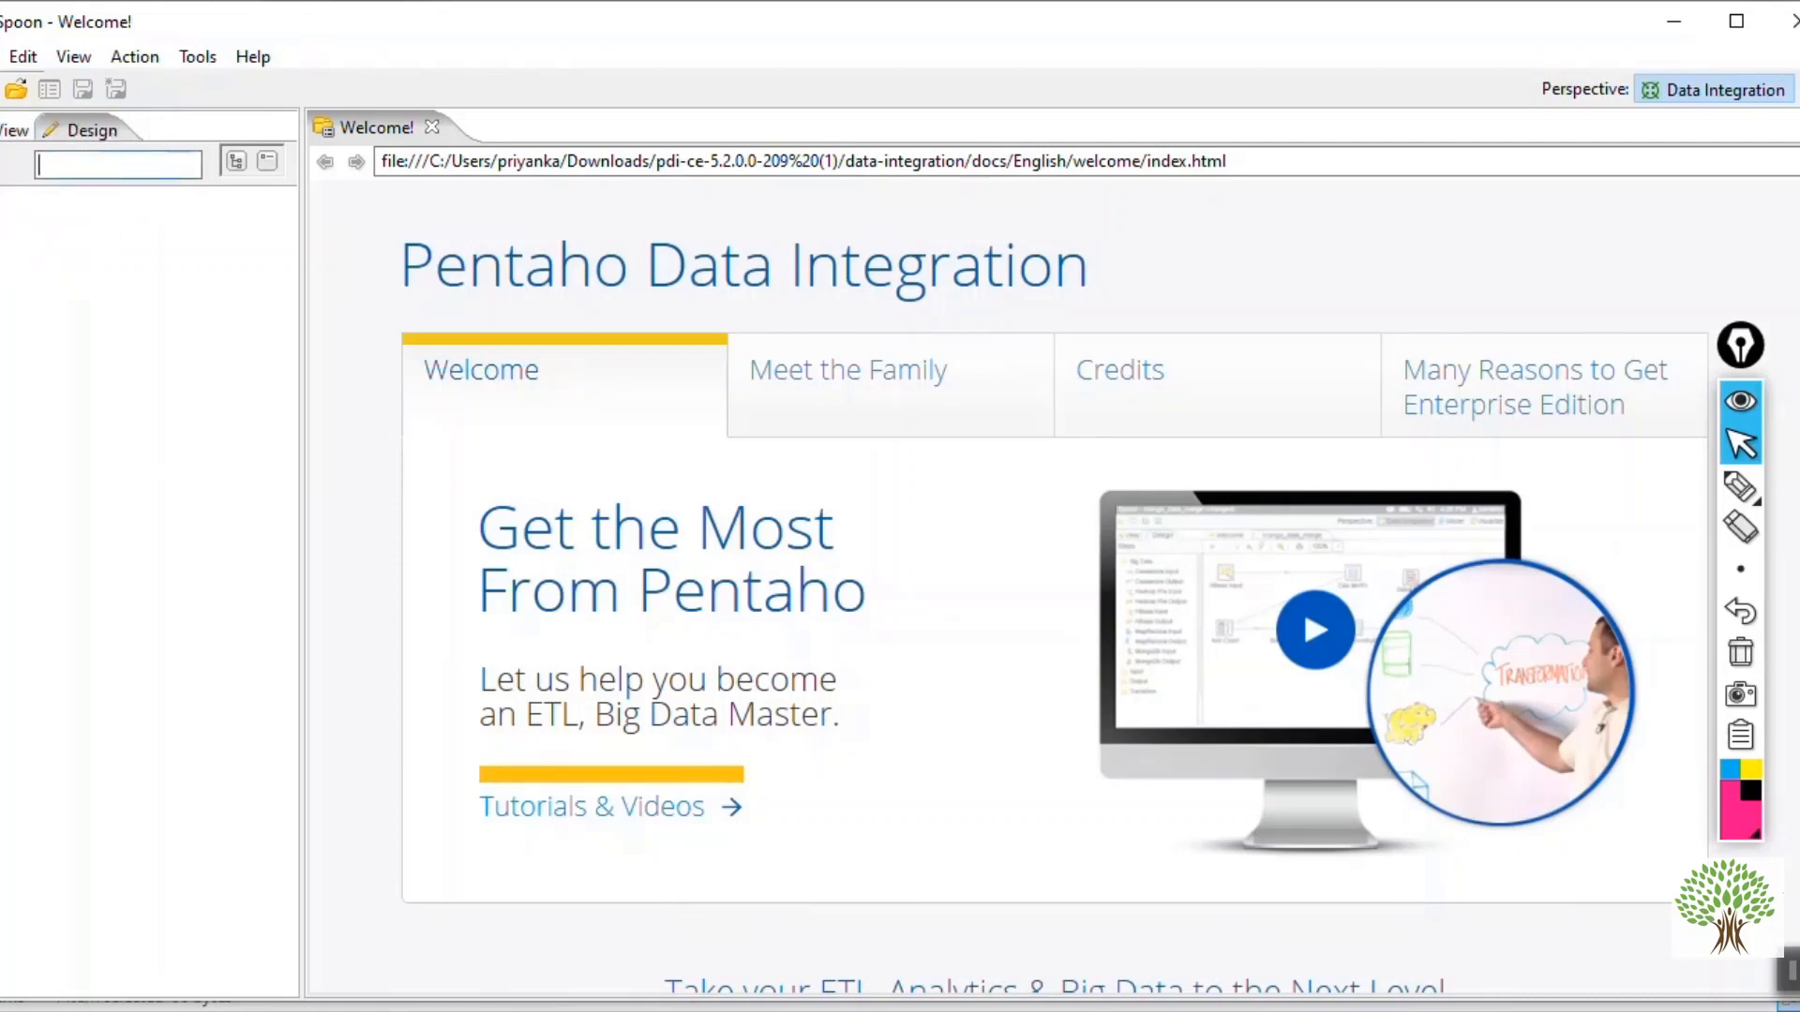
pyautogui.click(14, 129)
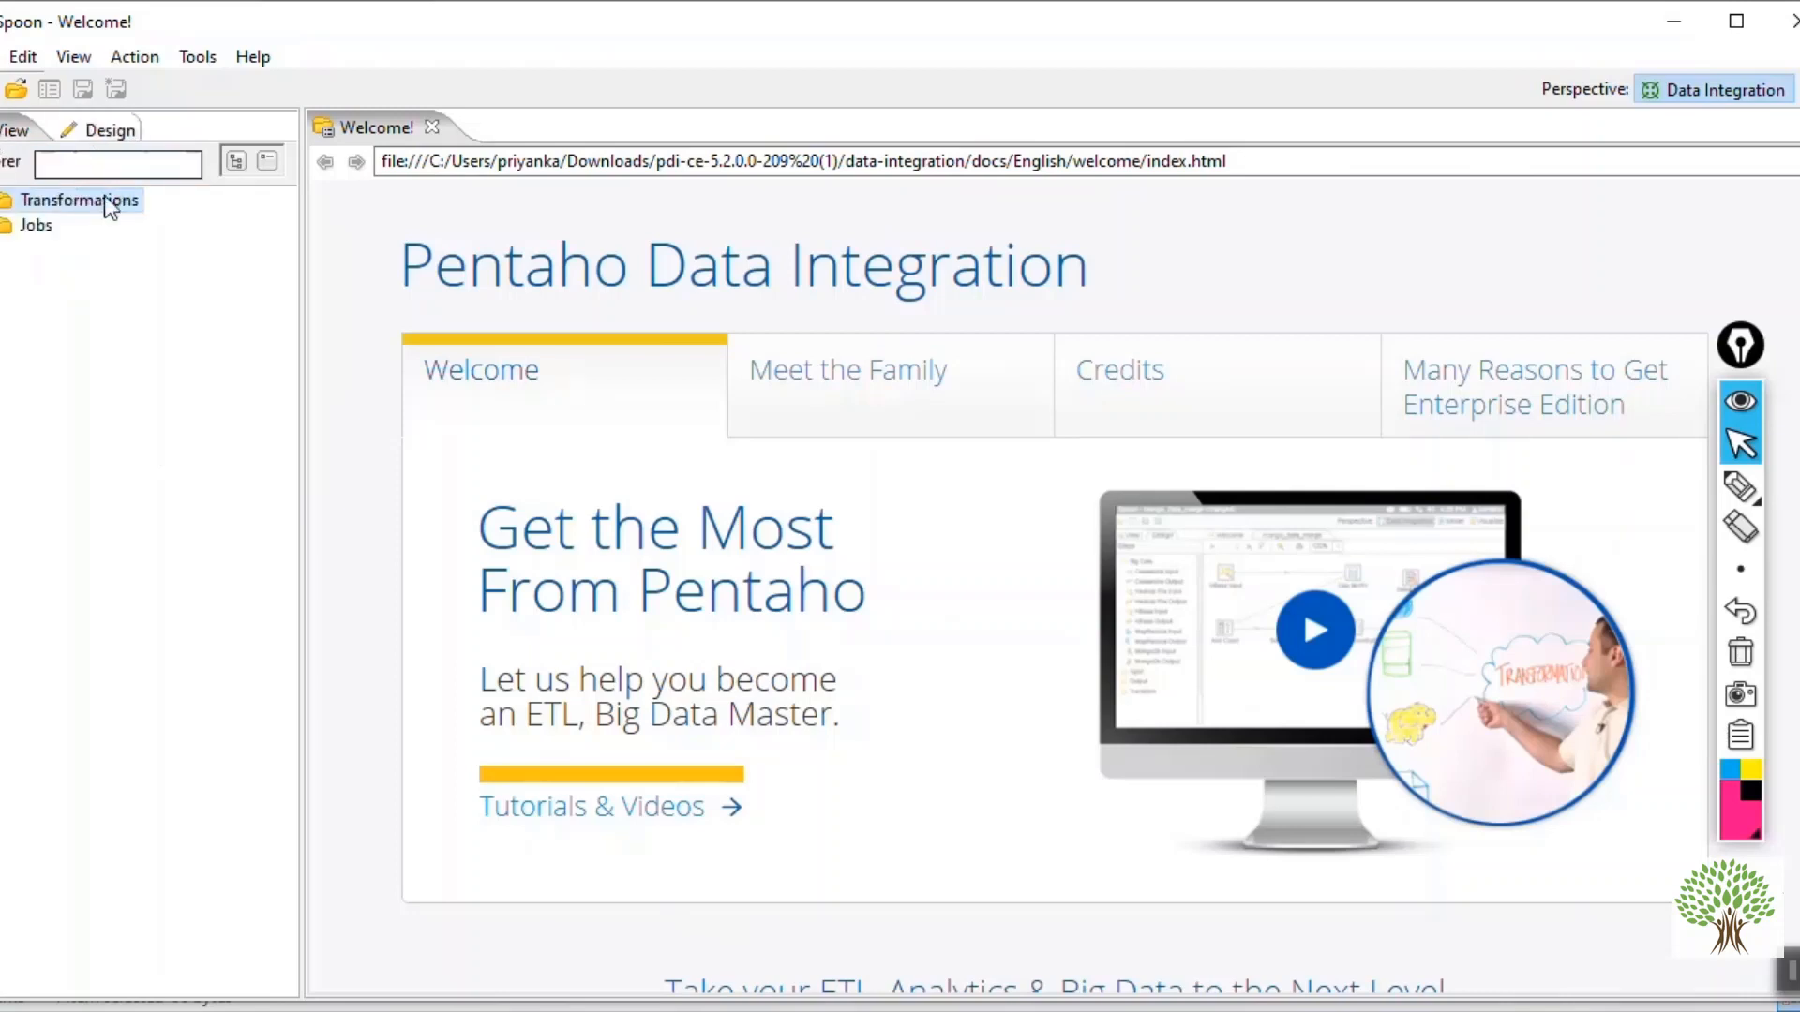
pyautogui.click(98, 127)
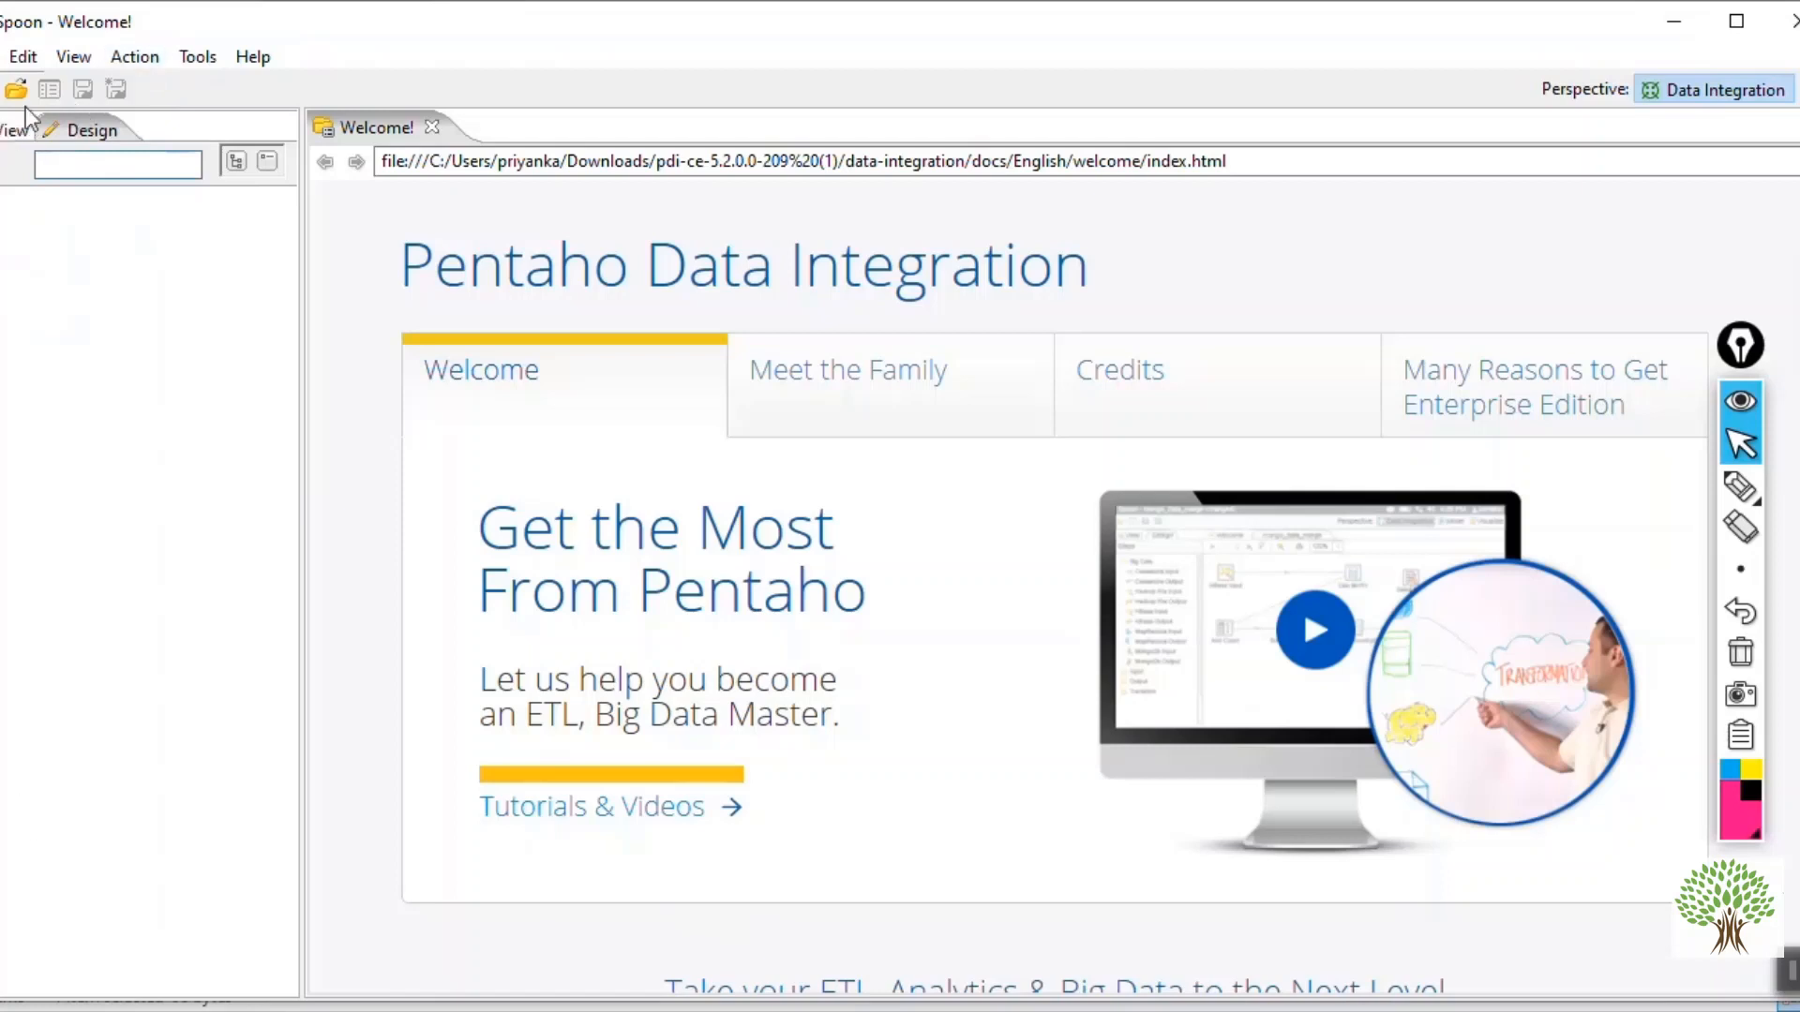
pyautogui.click(8, 131)
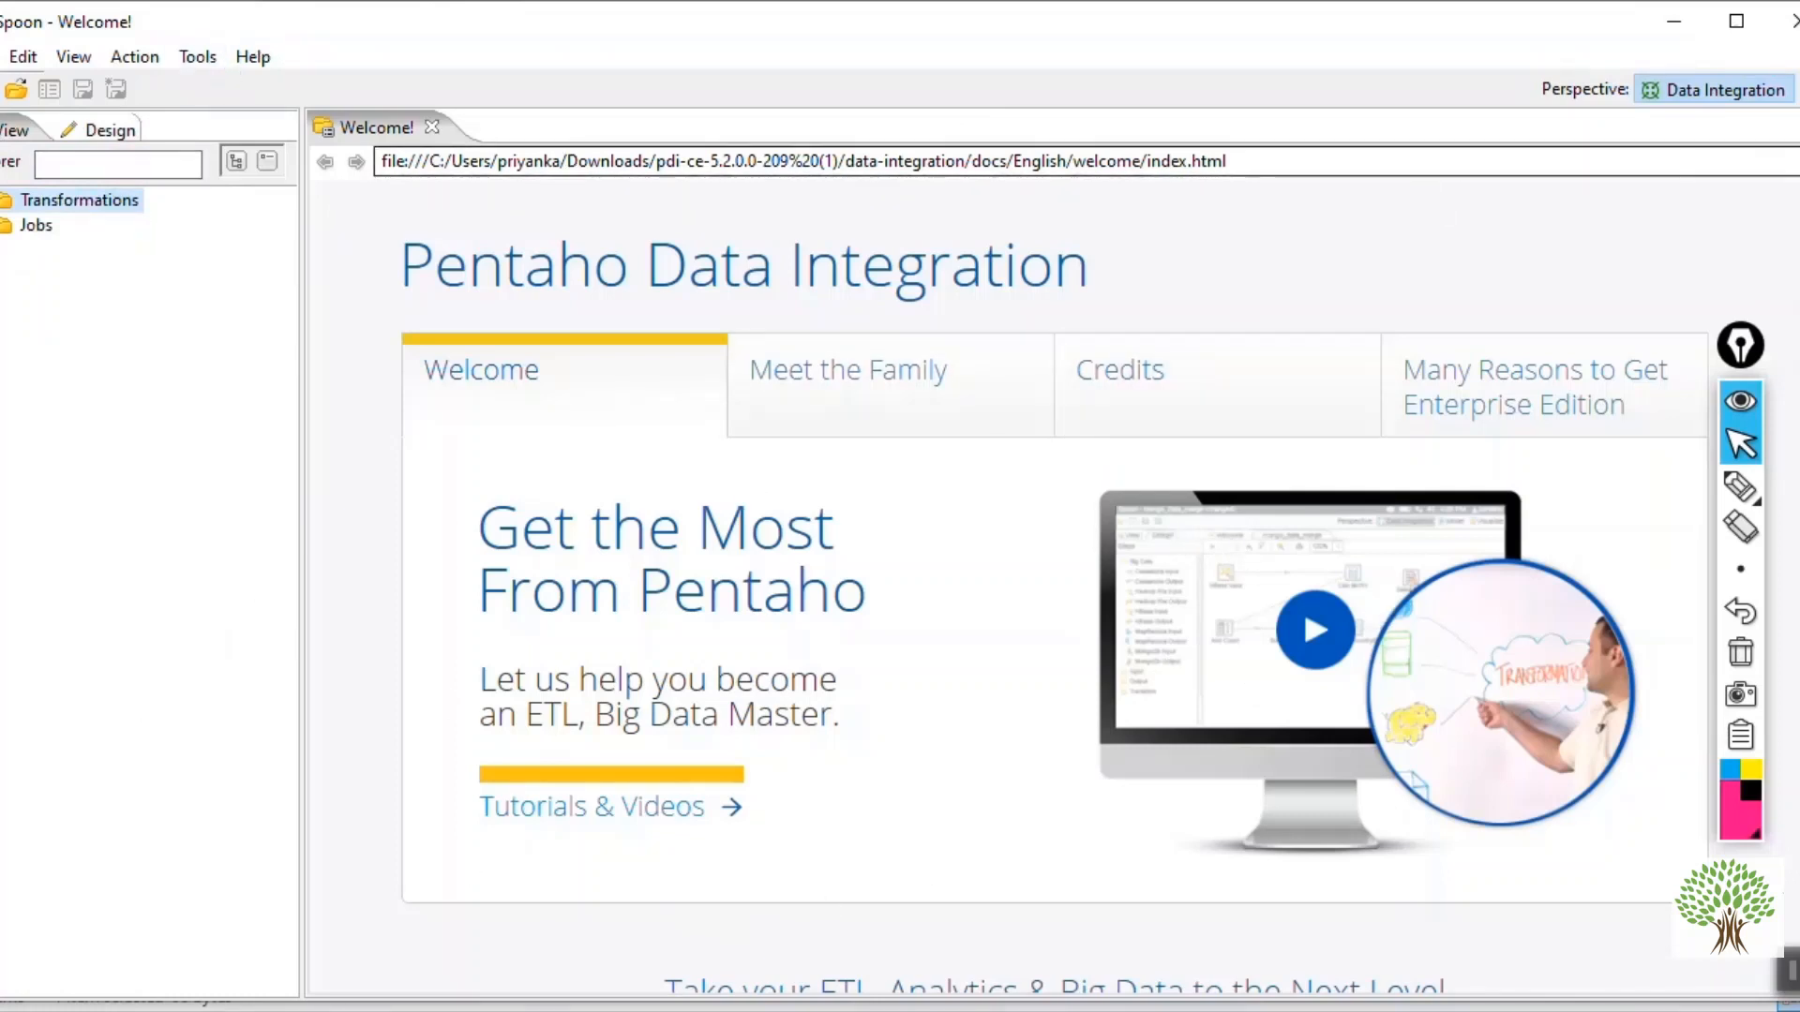
# - Examine the choices for creating a new transformation or job, and dismiss them without creating anything
pyautogui.click(1, 57)
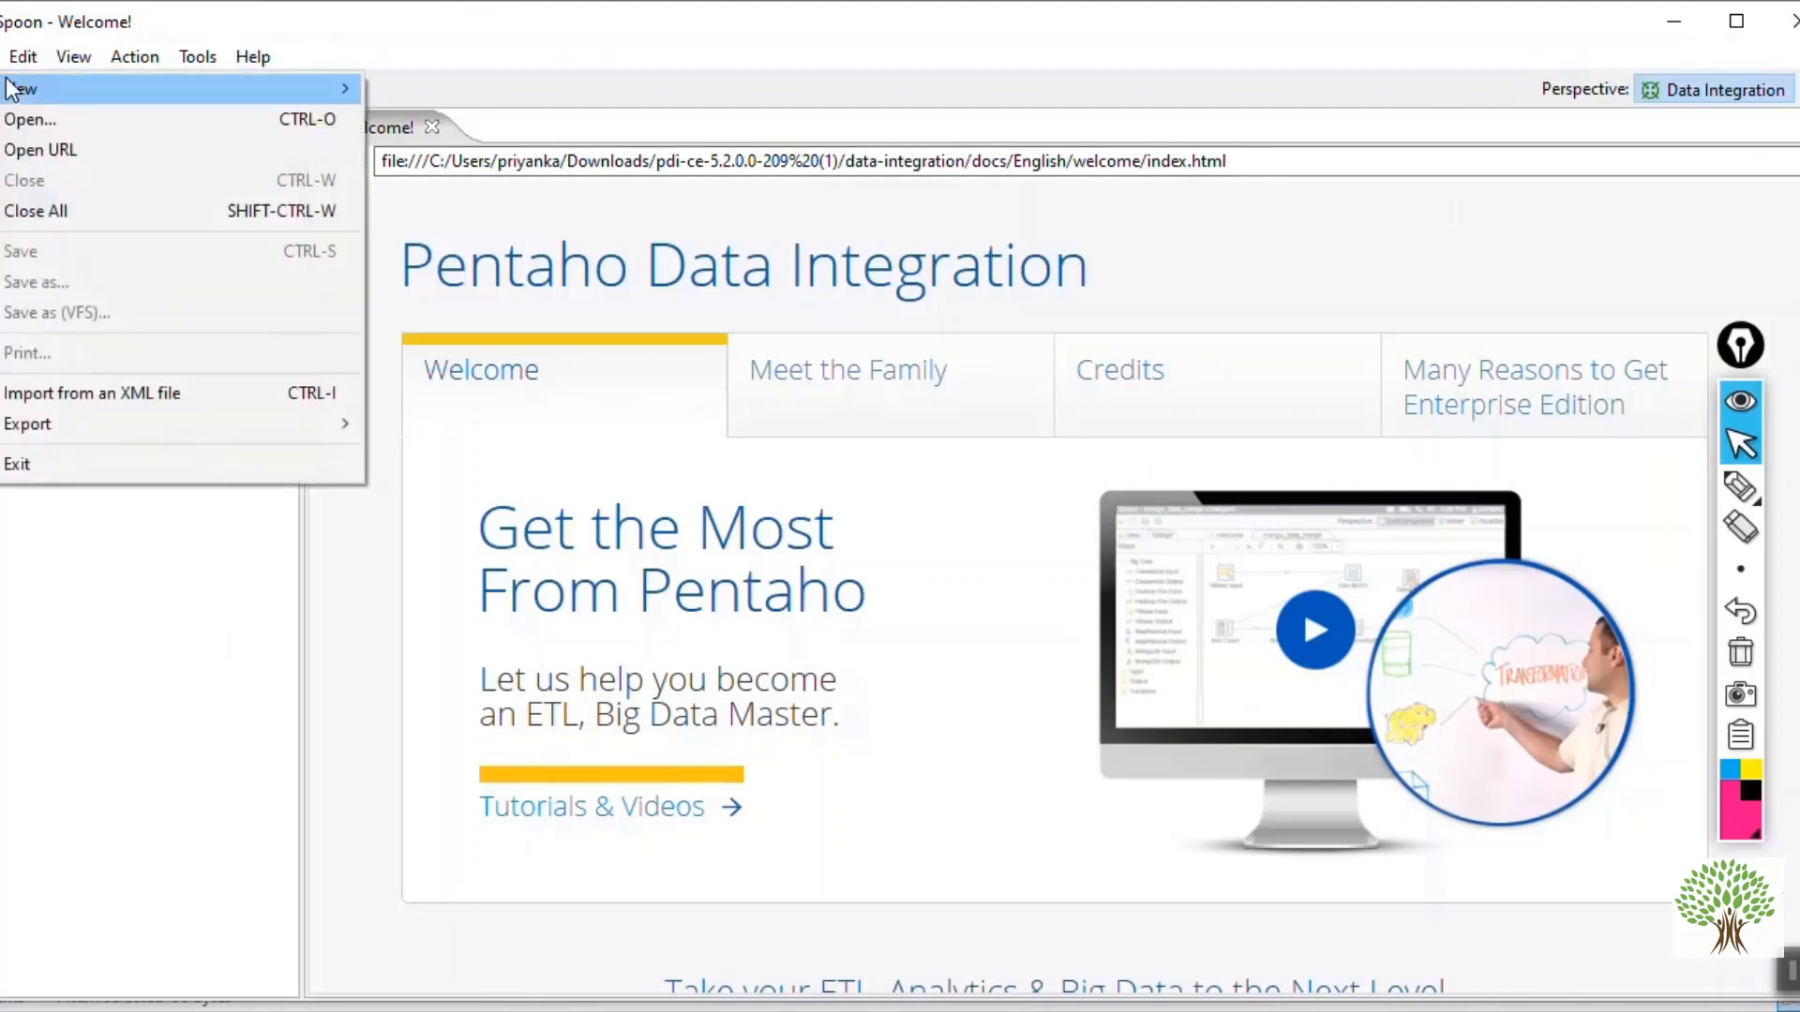
pyautogui.moveTo(17, 86)
pyautogui.moveTo(313, 88)
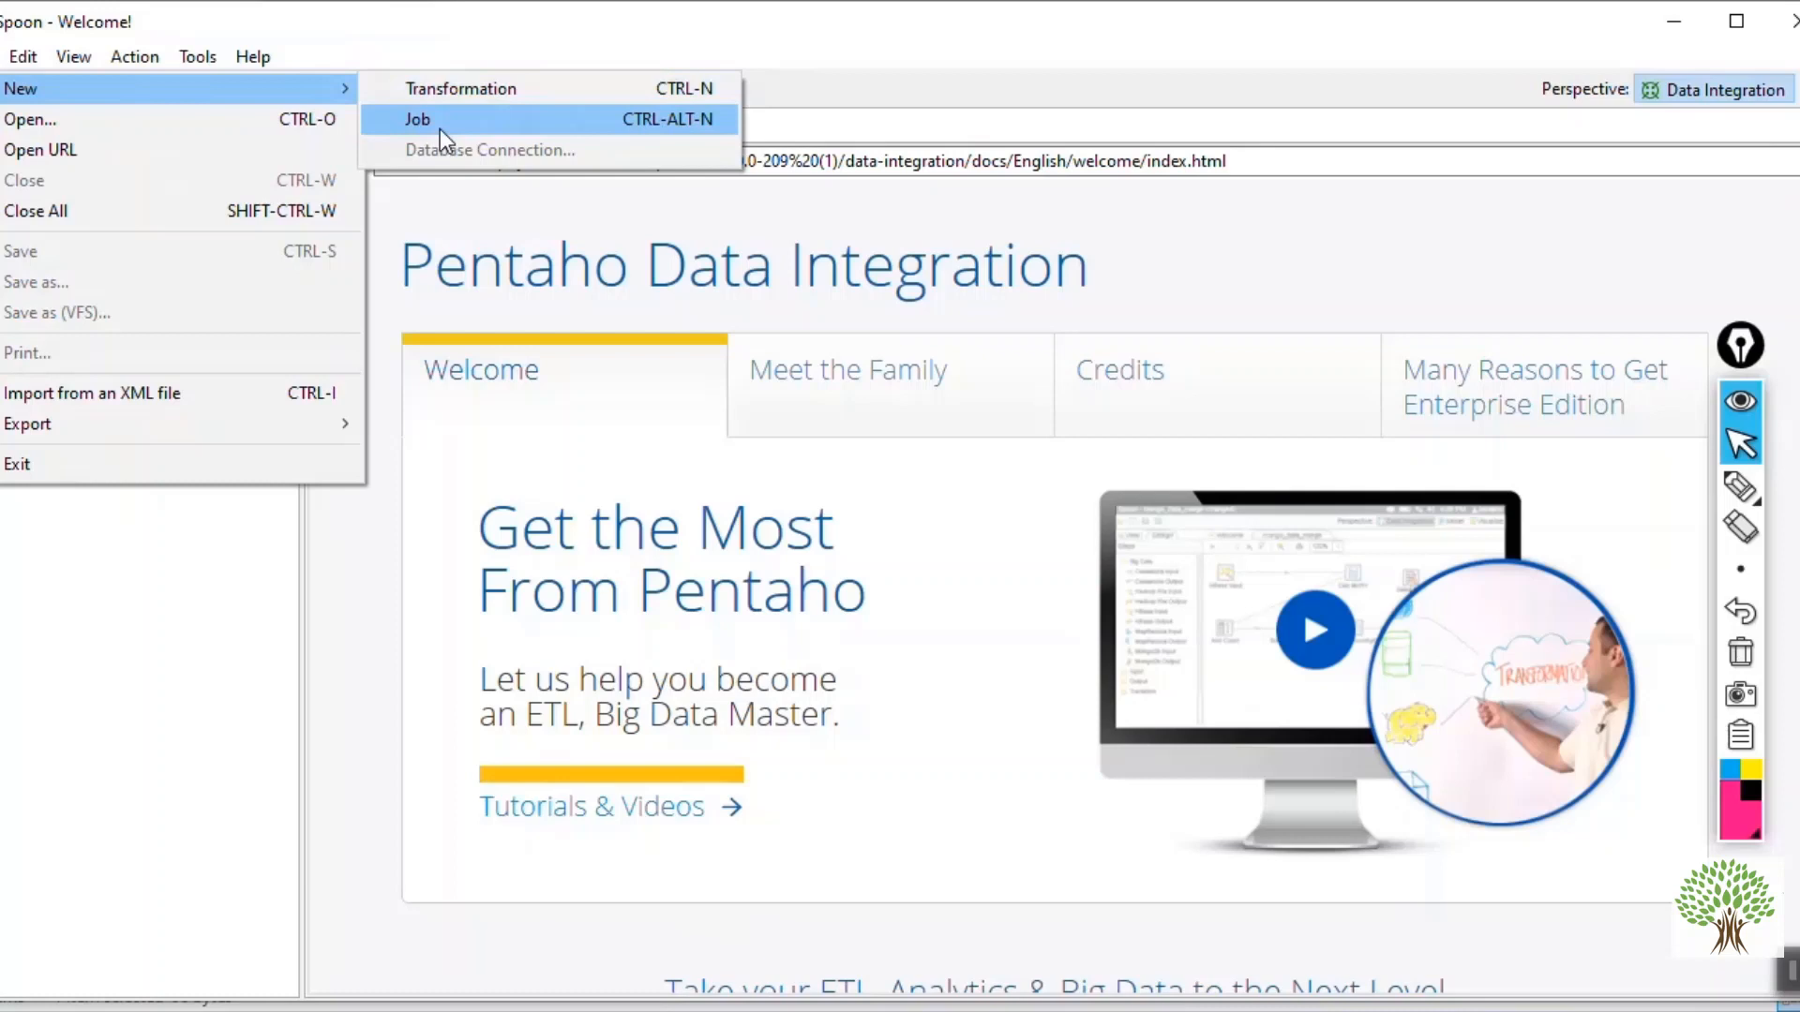
pyautogui.click(204, 765)
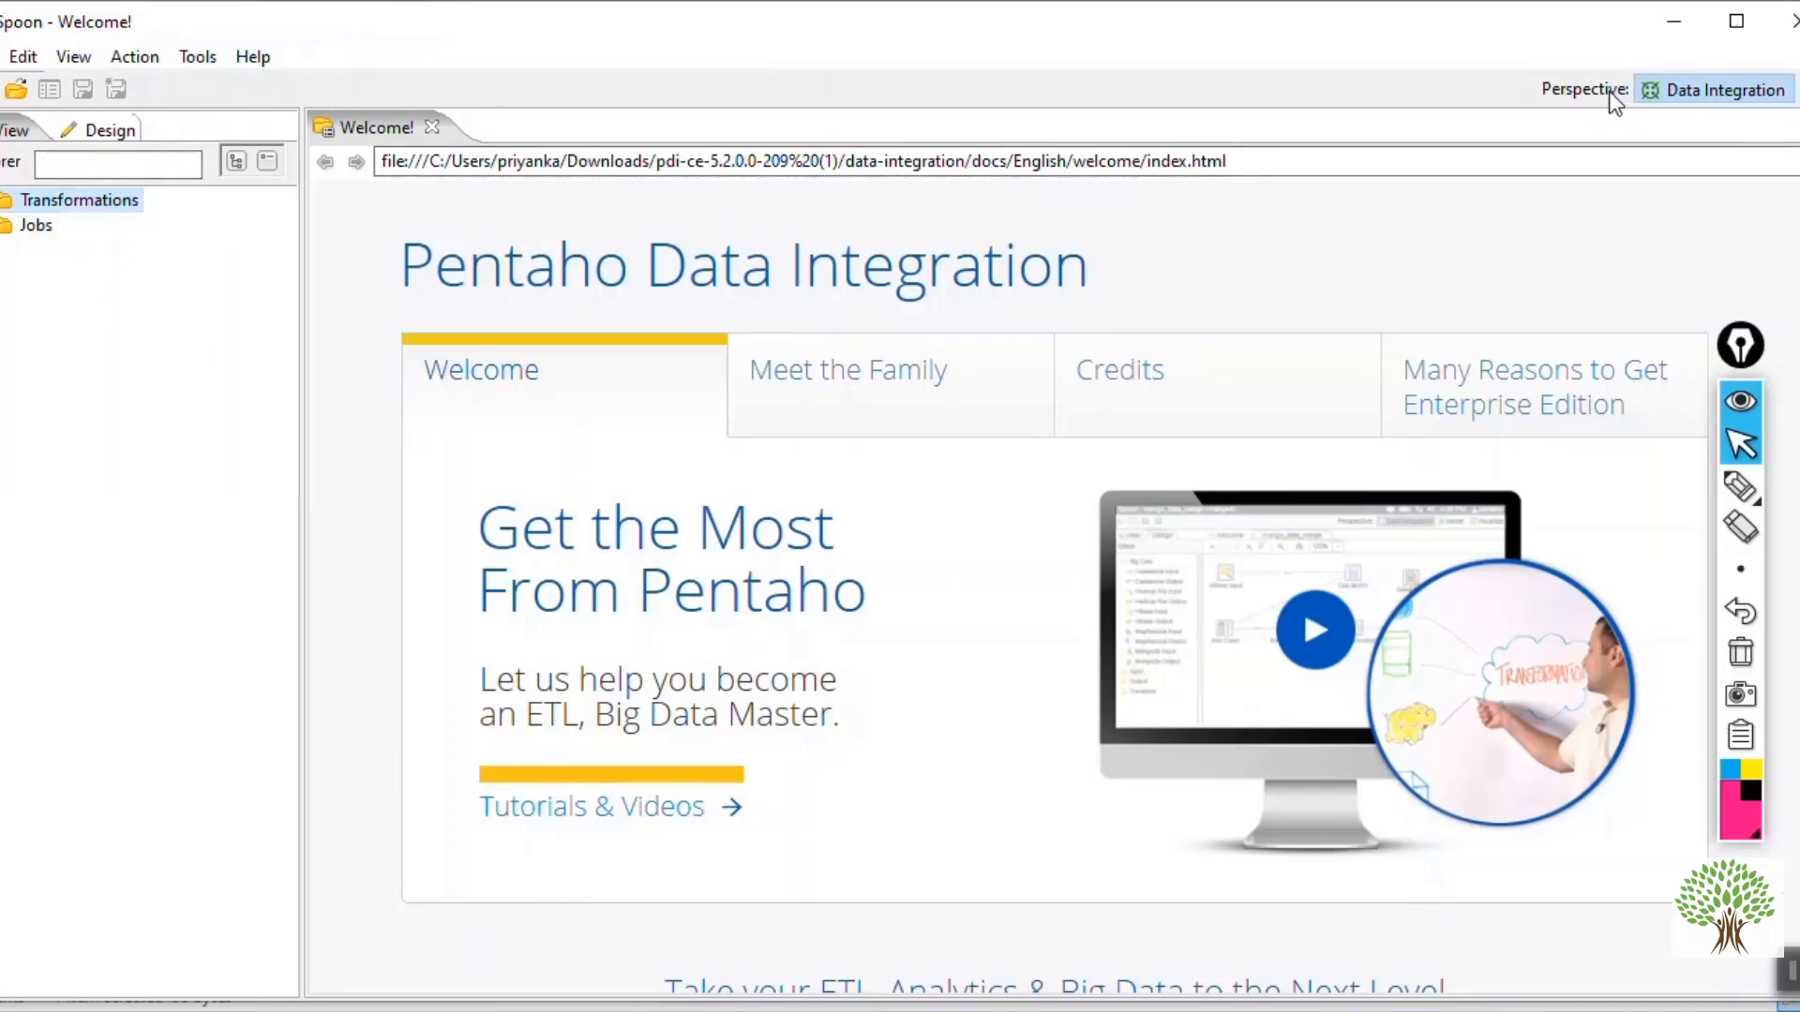
# - Annotate the screen with a pink arrow at the Data Integration perspective, a curly brace beside the Welcome page and a tick at Design
pyautogui.click(1741, 448)
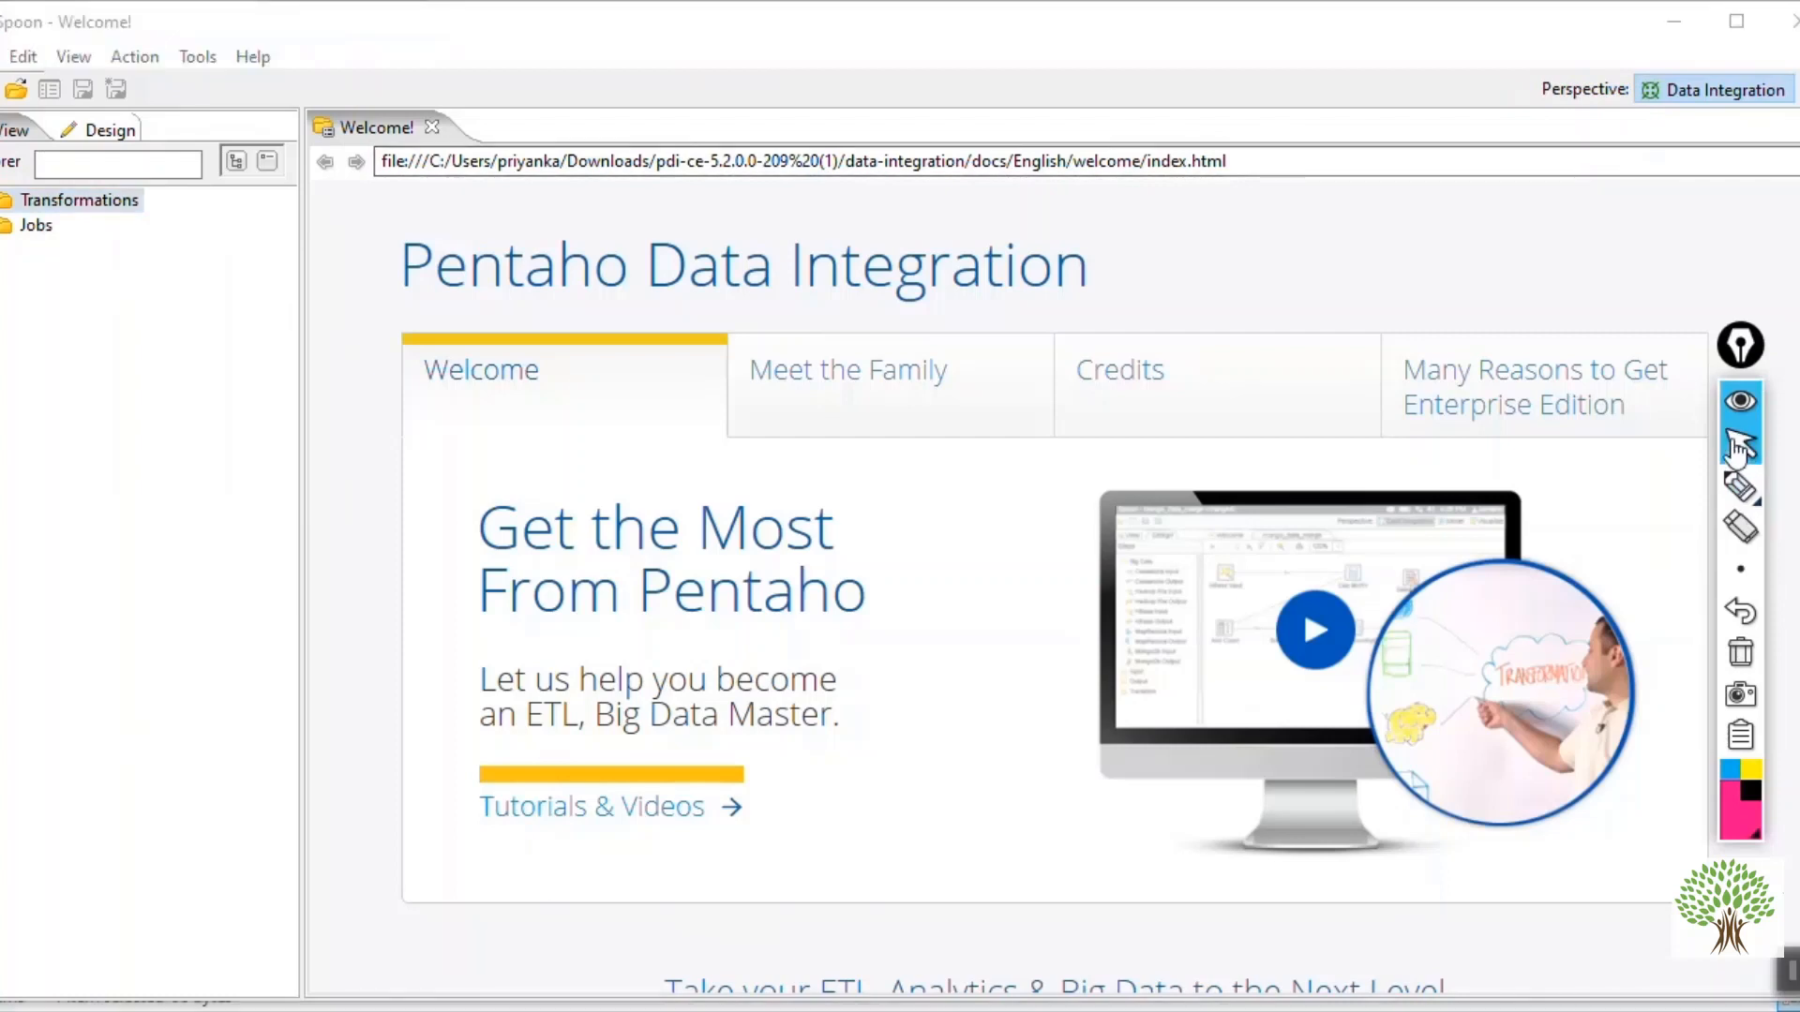
pyautogui.click(1743, 494)
pyautogui.moveTo(1705, 251)
pyautogui.mouseDown()
pyautogui.moveTo(1698, 116)
pyautogui.moveTo(1666, 154)
pyautogui.moveTo(1733, 152)
pyautogui.mouseUp()
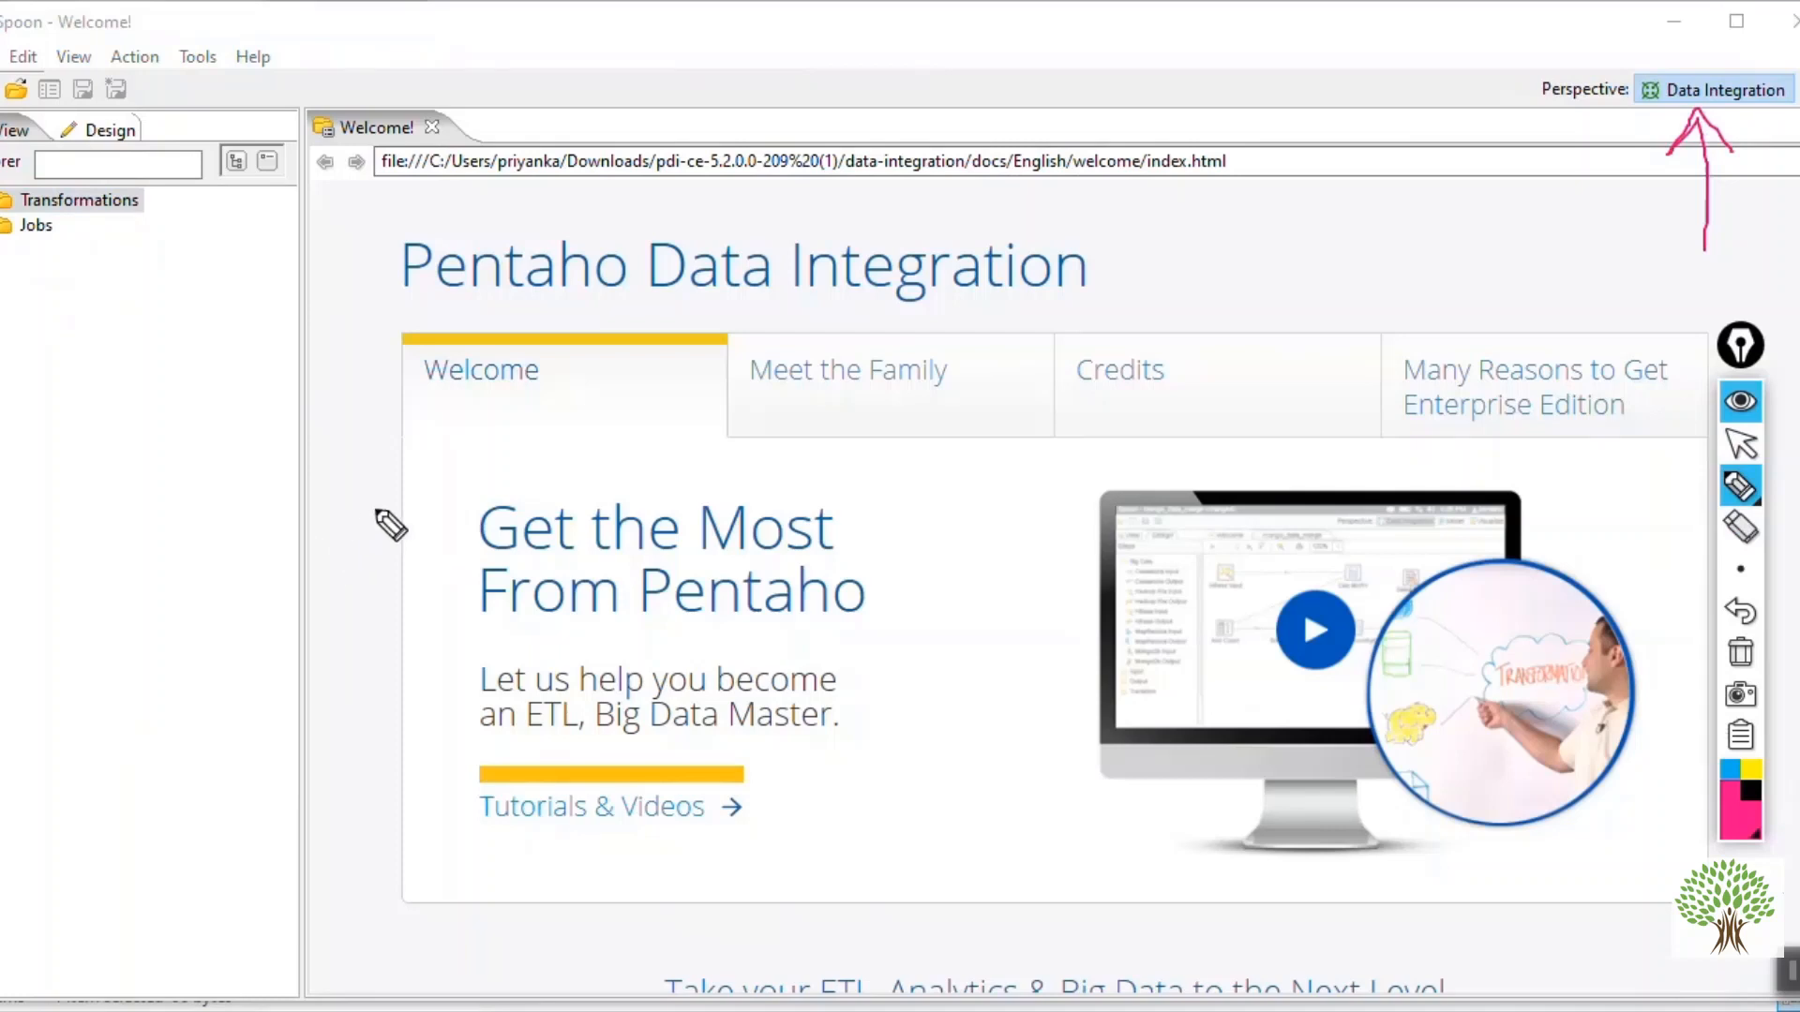
pyautogui.moveTo(391, 339)
pyautogui.mouseDown()
pyautogui.moveTo(366, 356)
pyautogui.moveTo(351, 448)
pyautogui.moveTo(388, 581)
pyautogui.mouseUp()
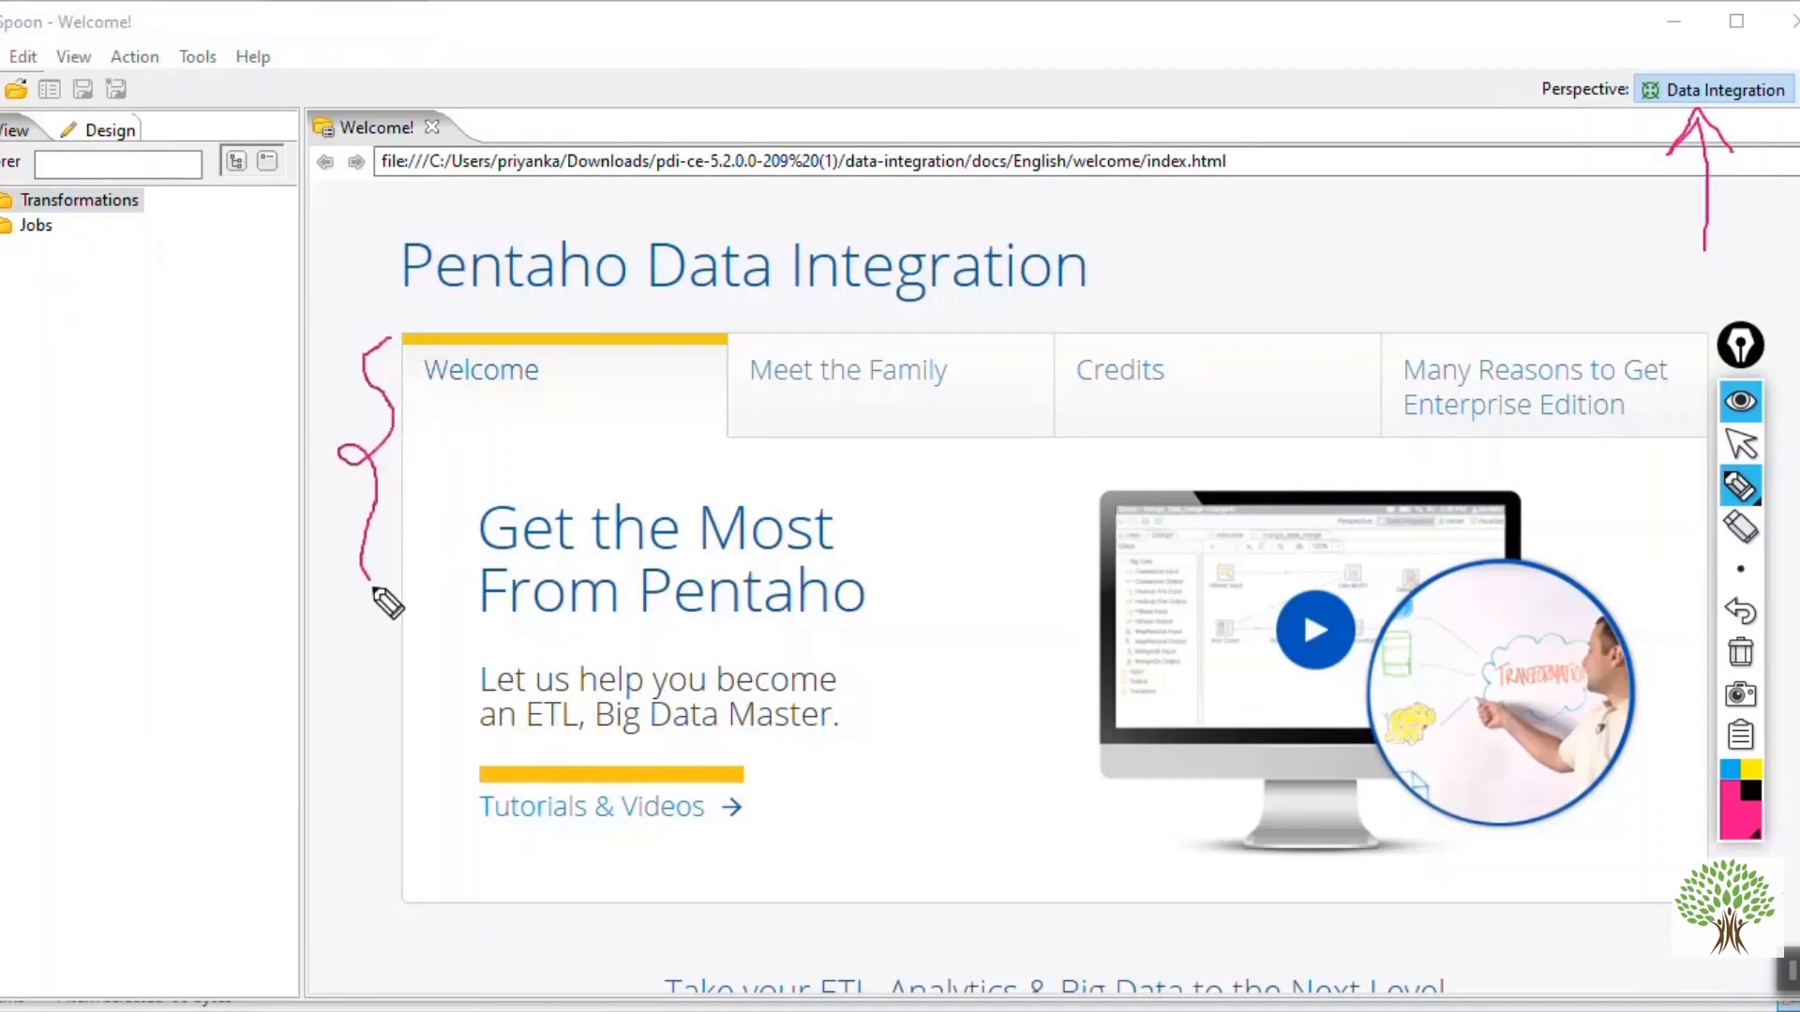
pyautogui.moveTo(112, 146); pyautogui.dragTo(208, 110)
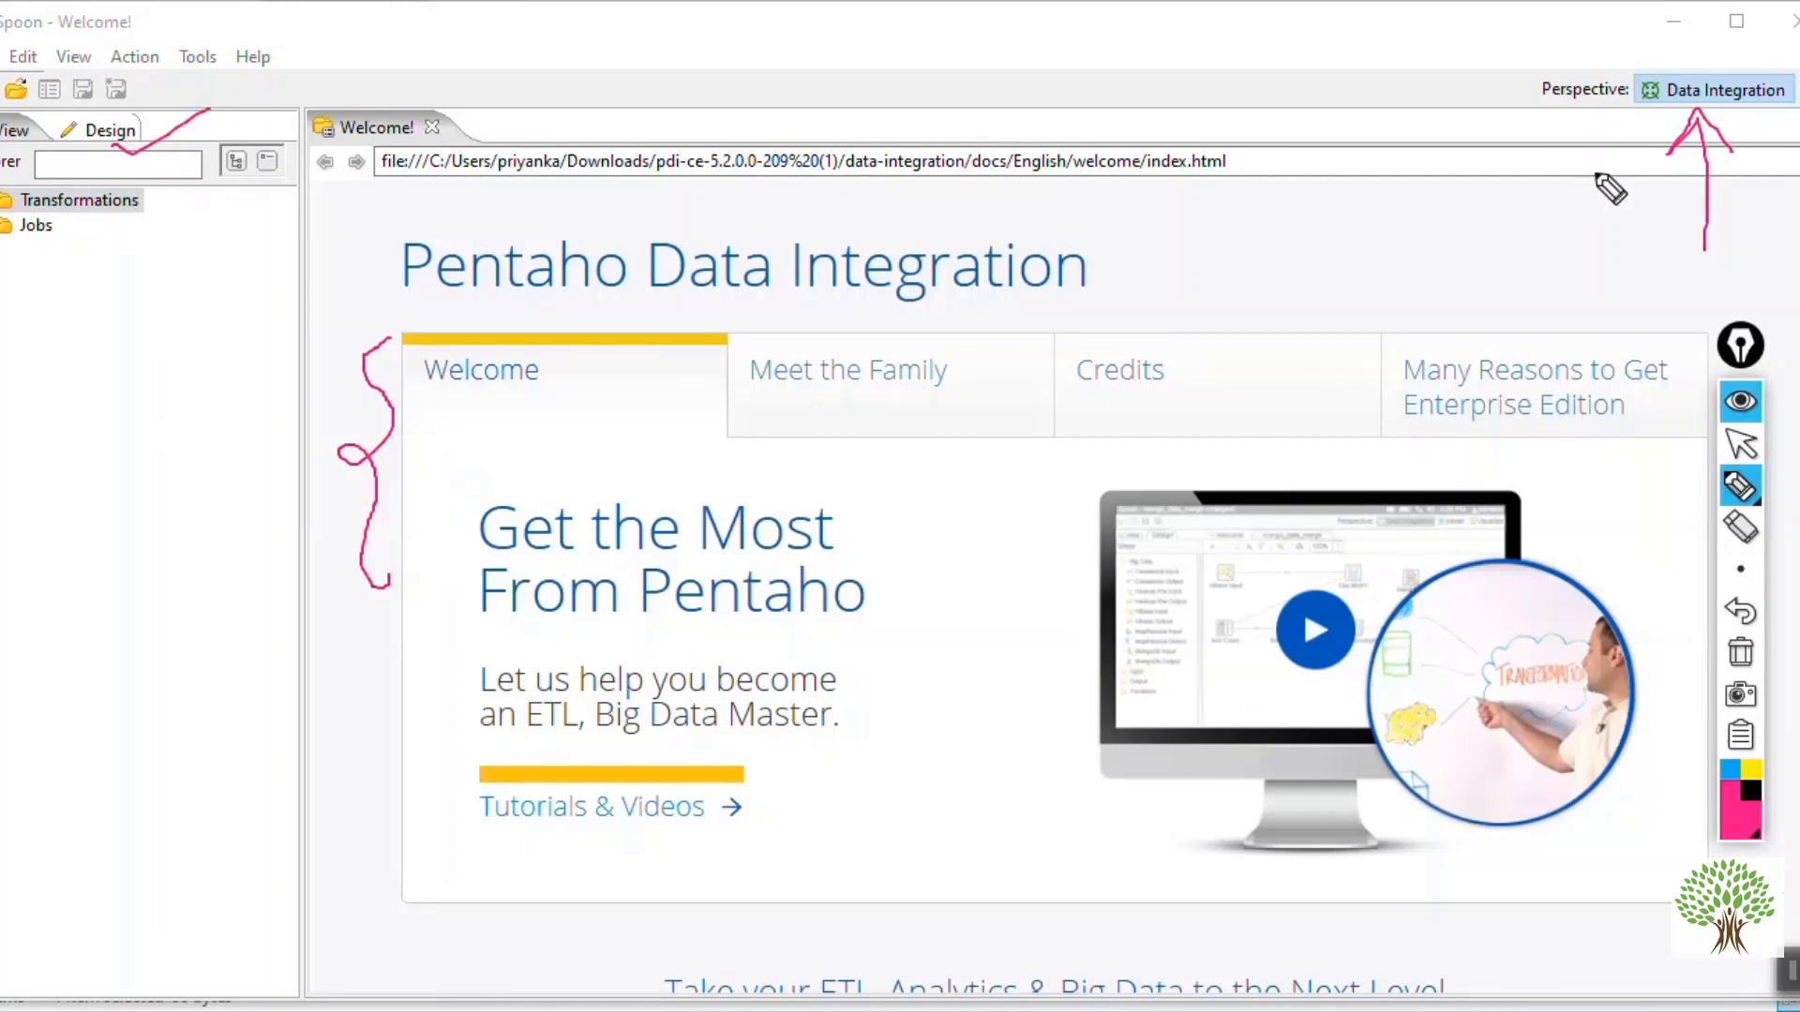
pyautogui.click(1741, 443)
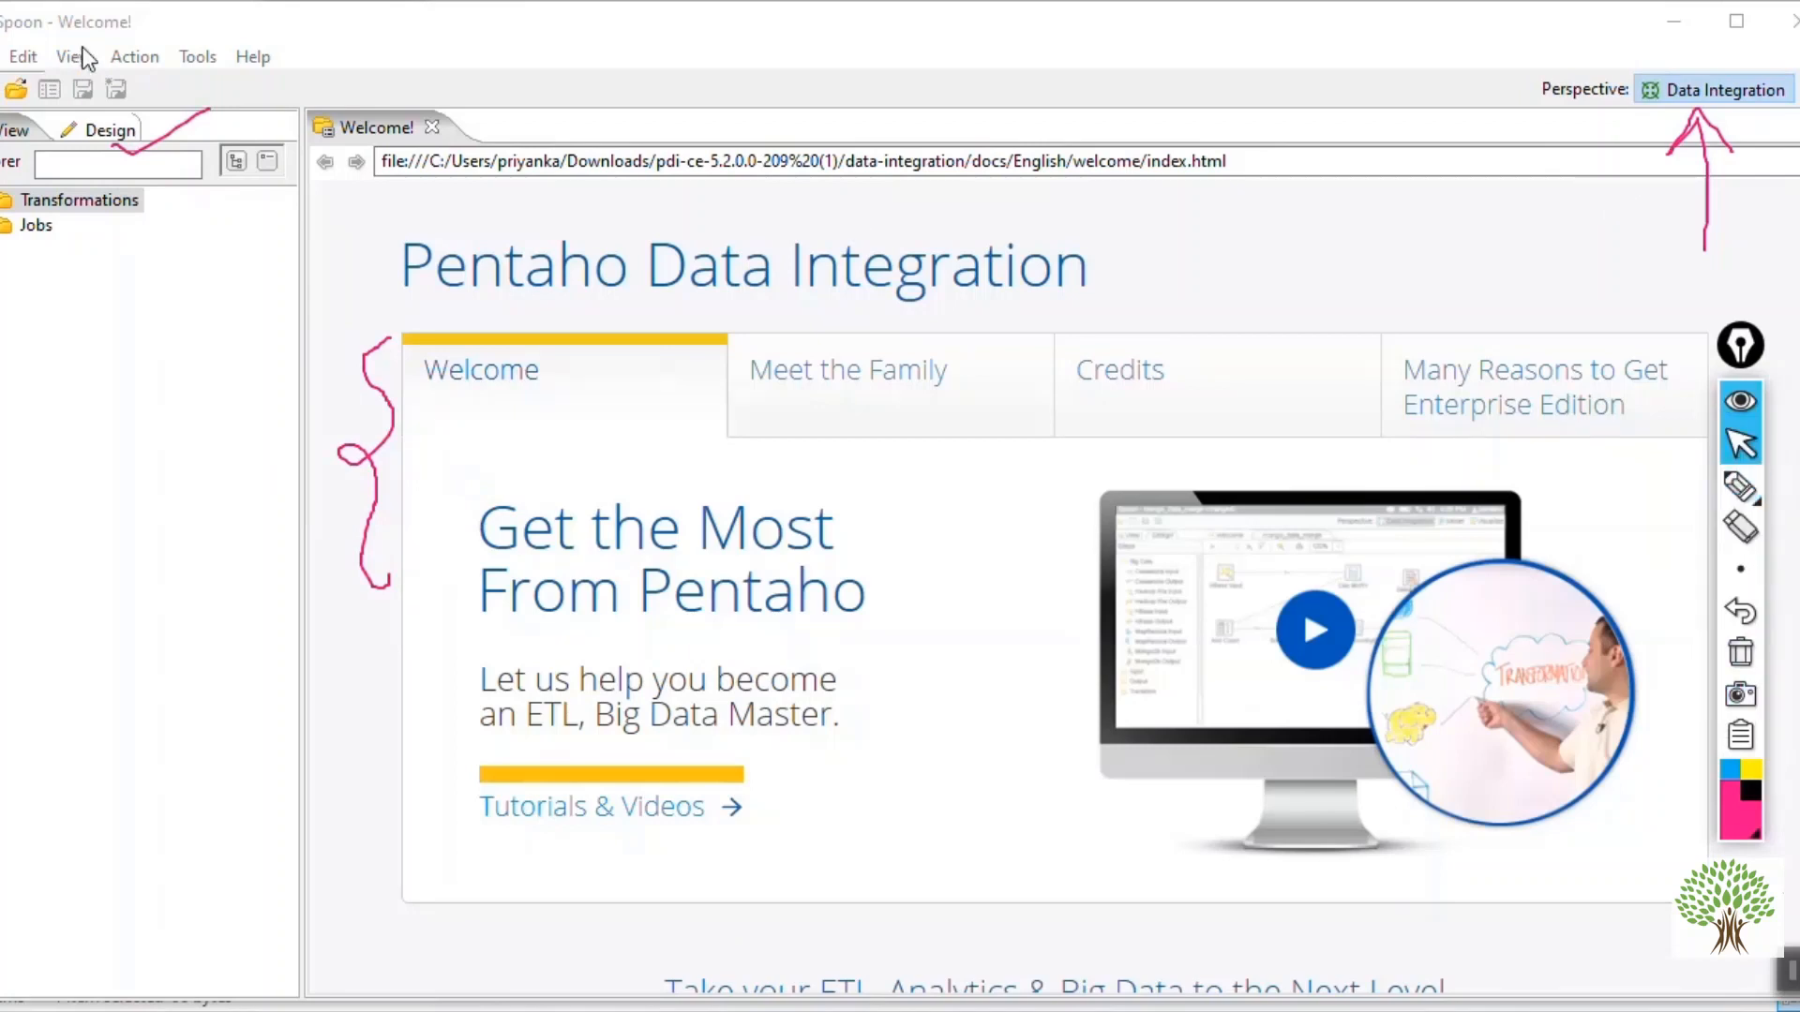
# - Show the dialog for opening an existing transformation or job file, and cancel it
pyautogui.click(2, 58)
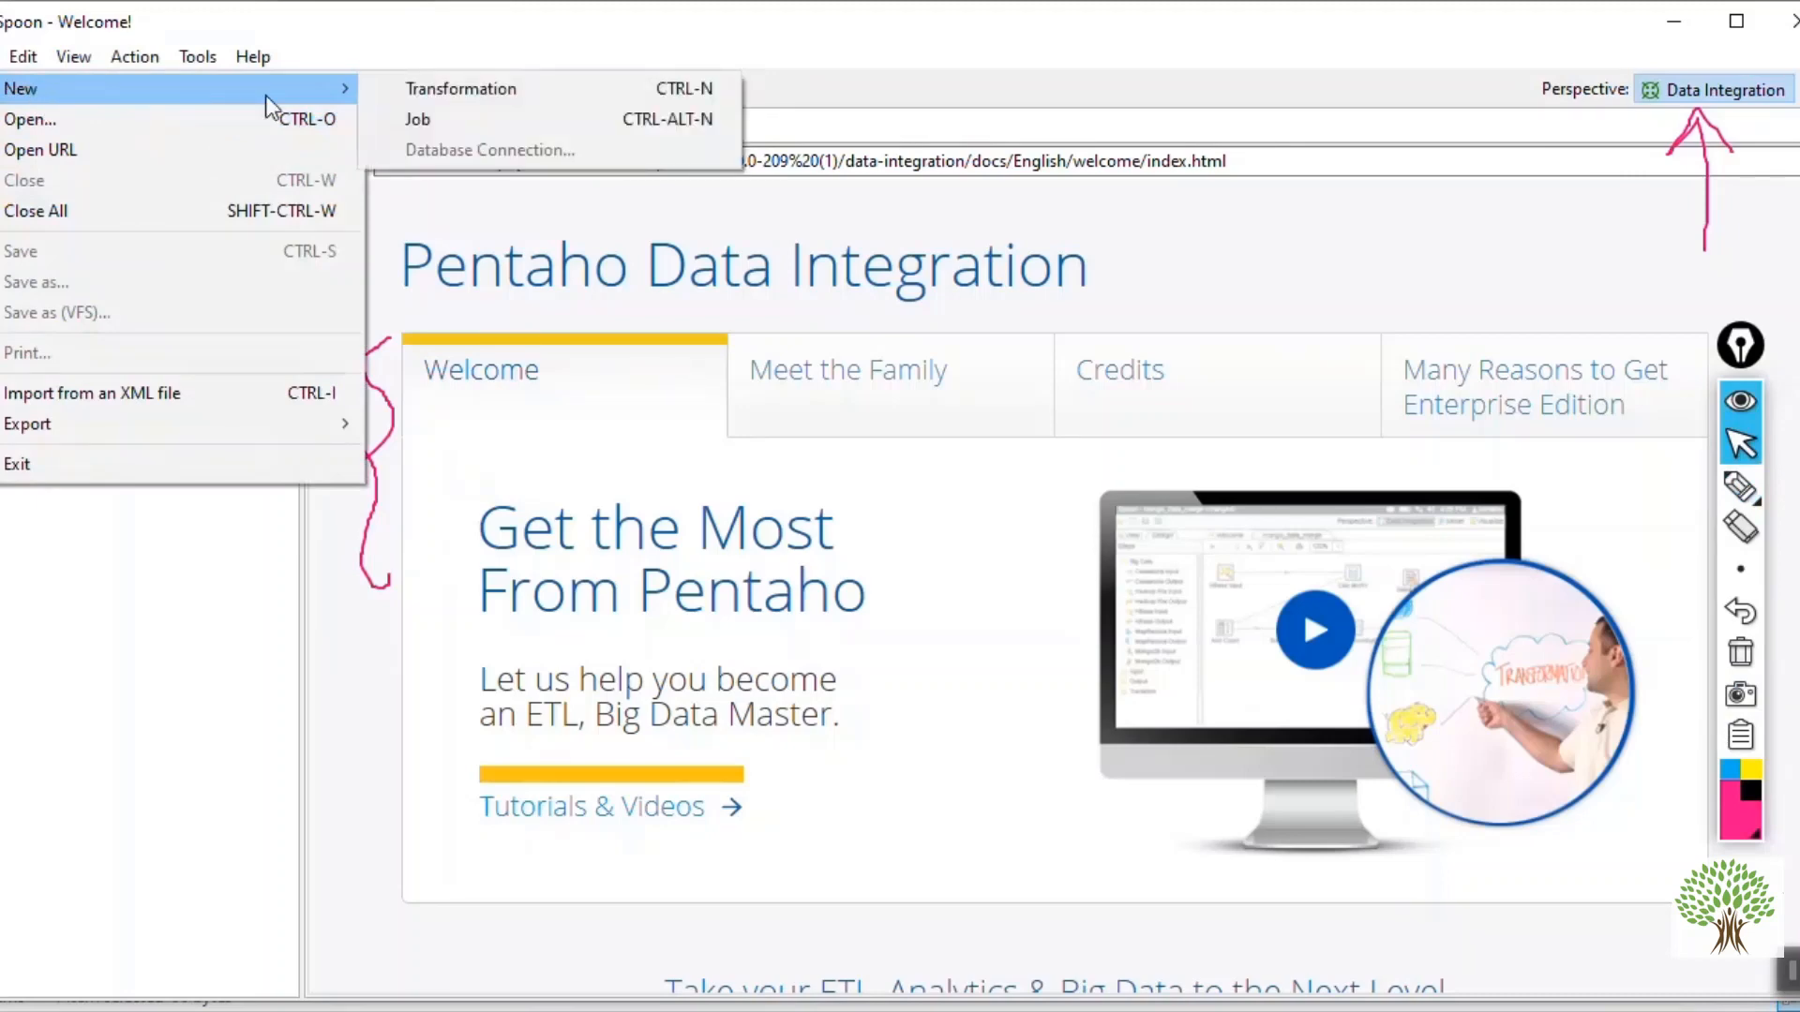
pyautogui.click(55, 116)
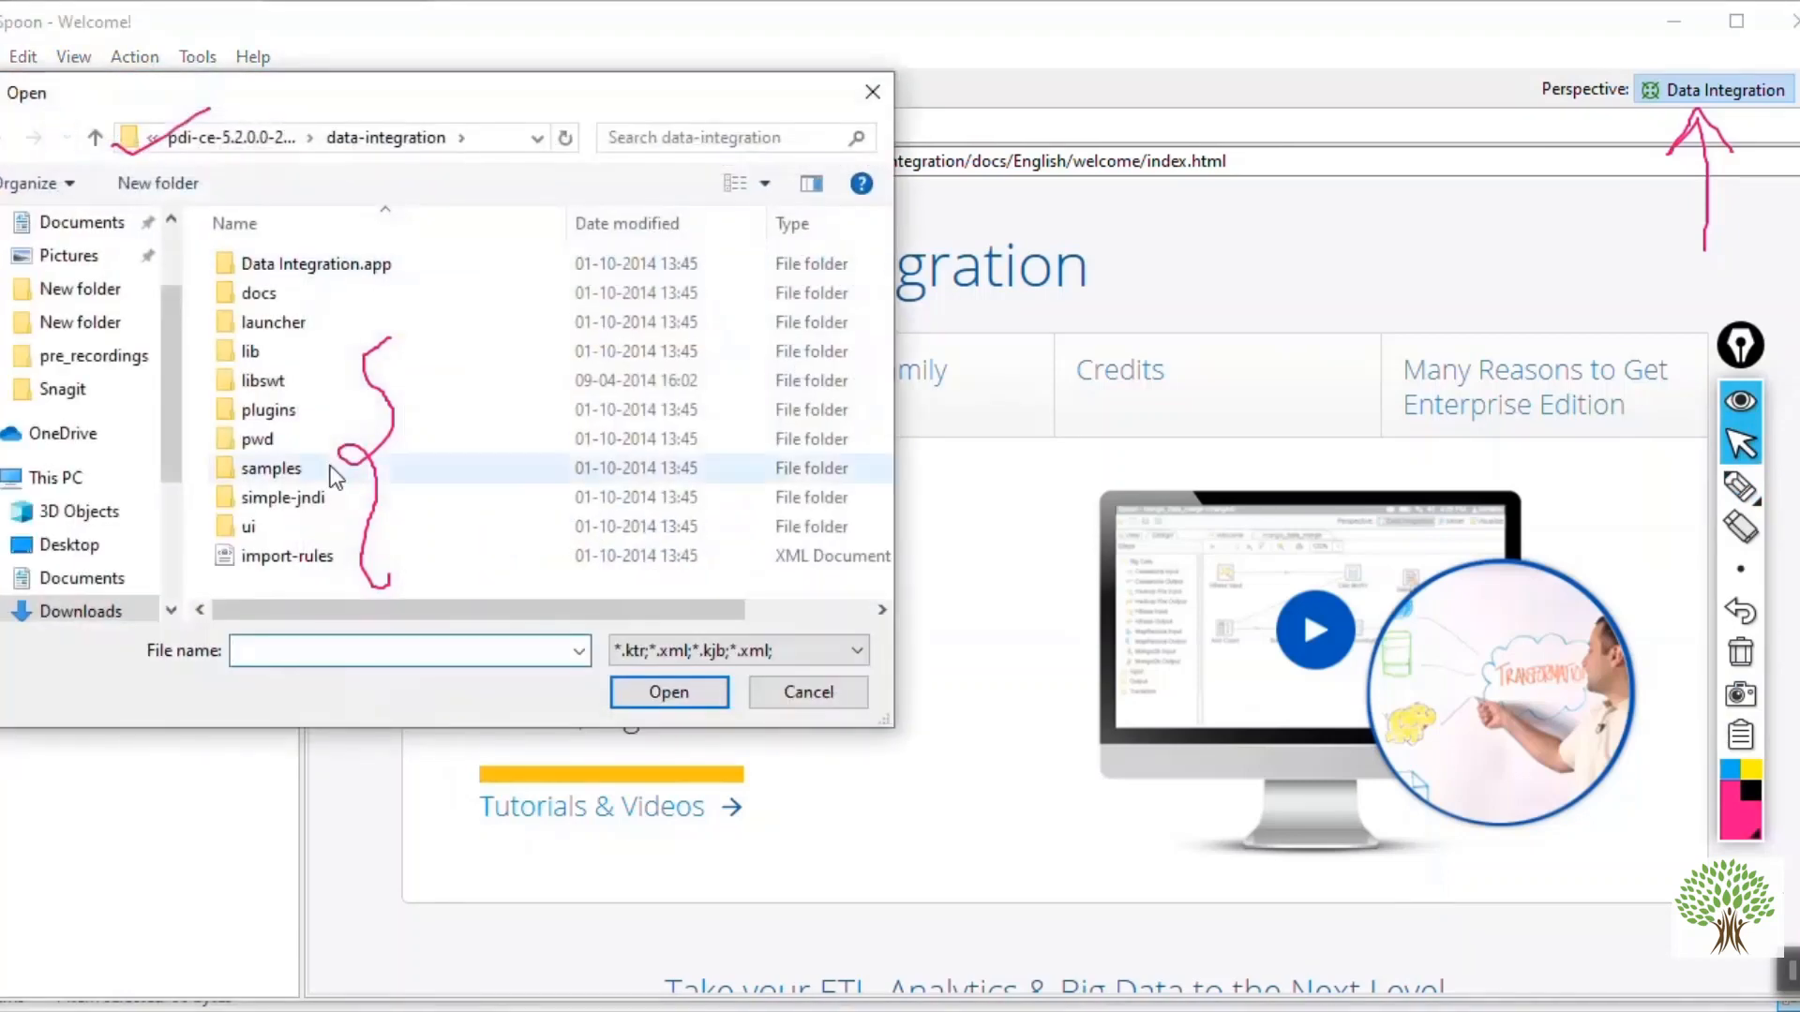
pyautogui.click(808, 692)
# - Review the file export options and the available editing commands
pyautogui.click(2, 56)
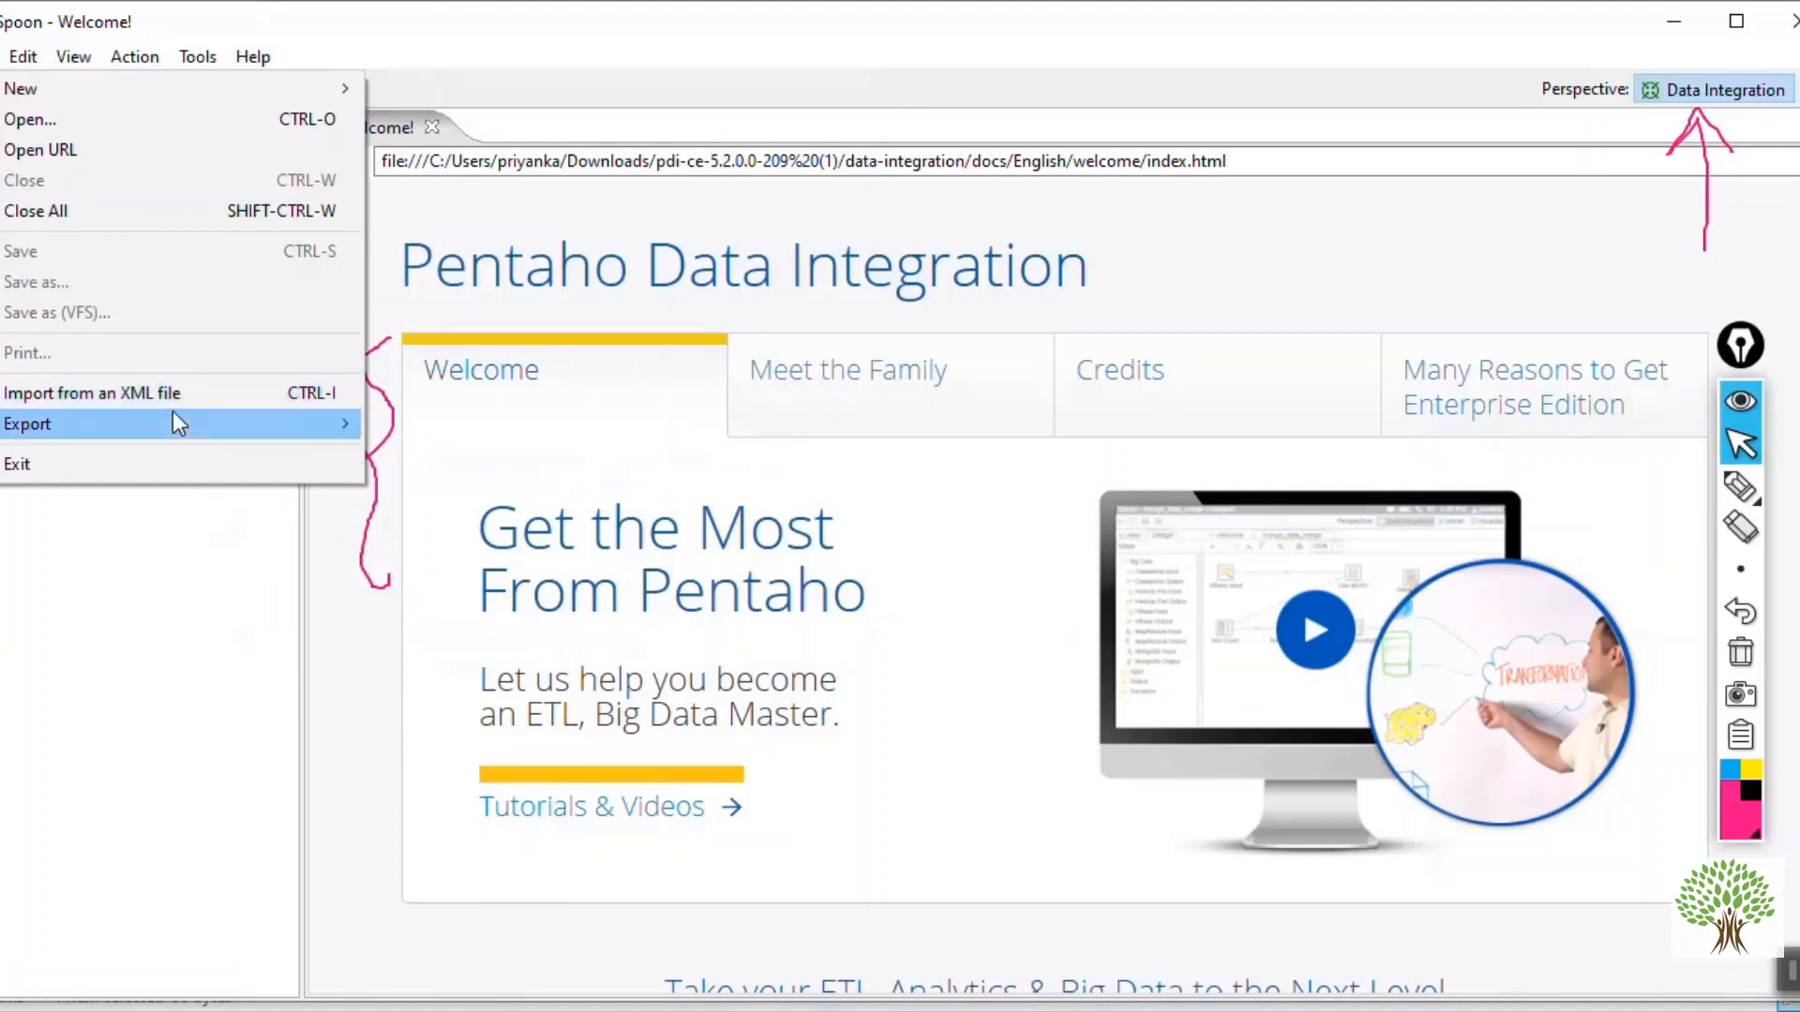
pyautogui.moveTo(306, 425)
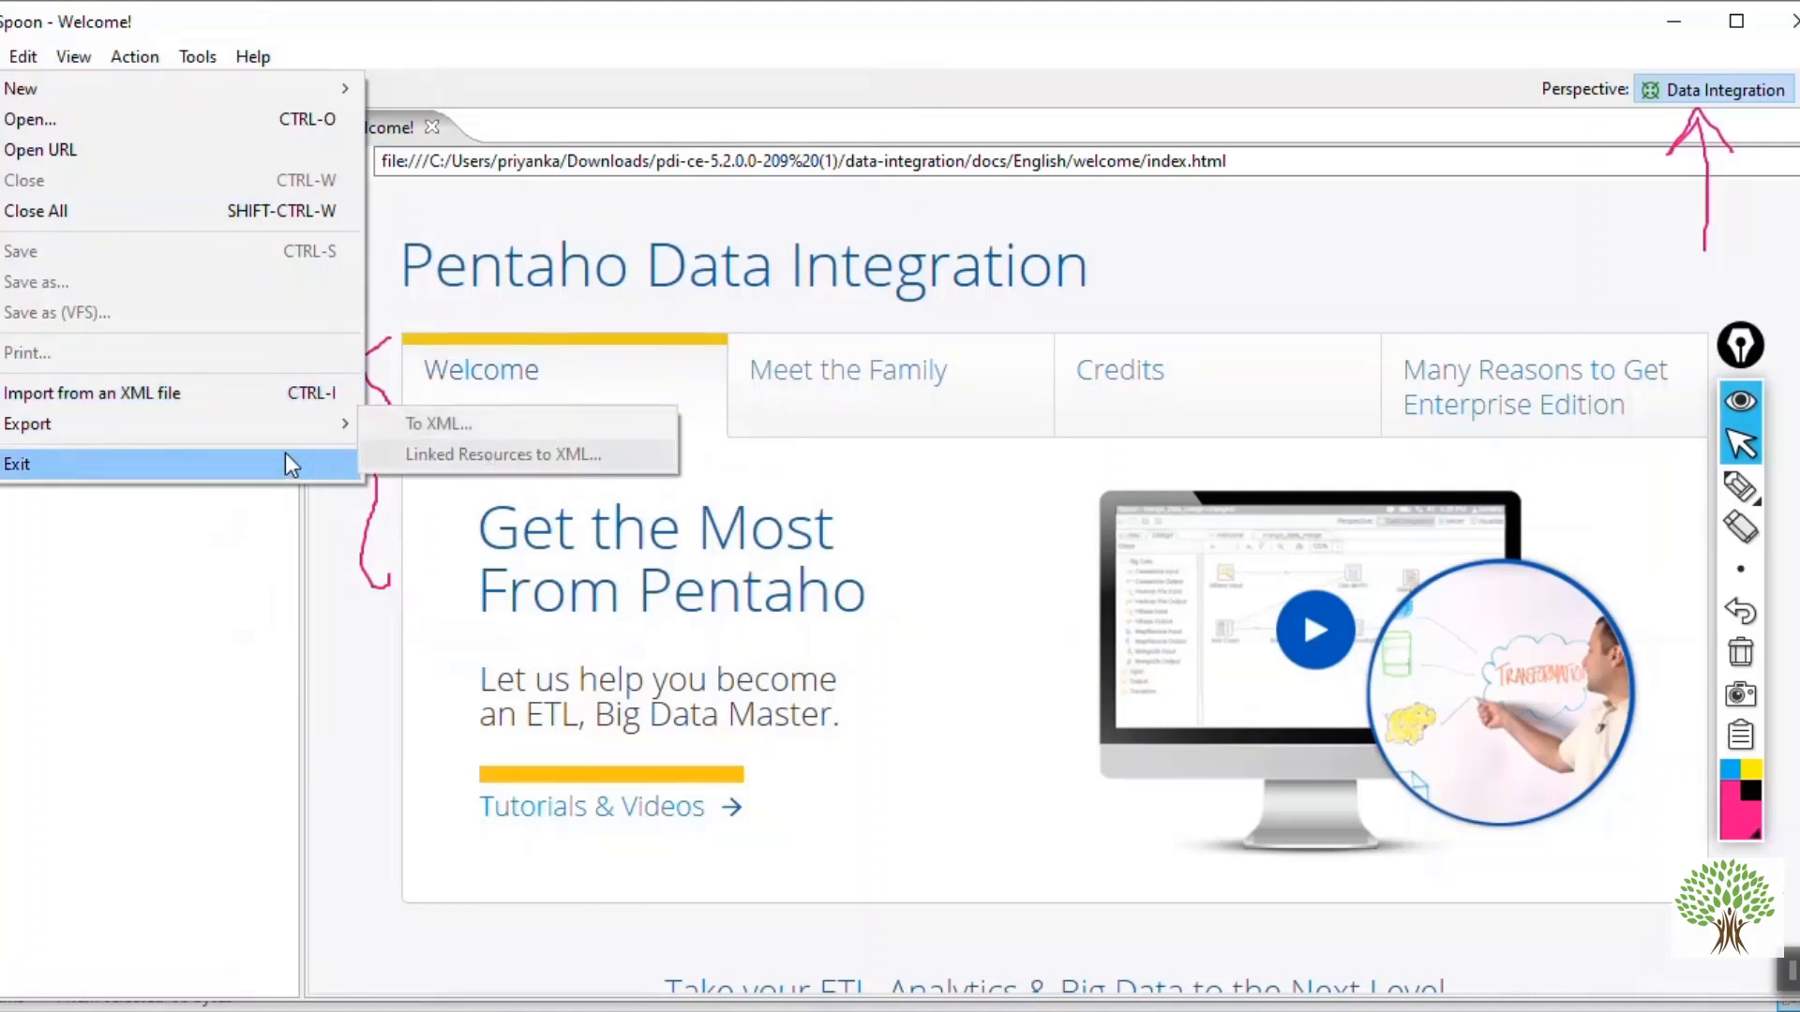
pyautogui.click(3, 53)
pyautogui.click(20, 56)
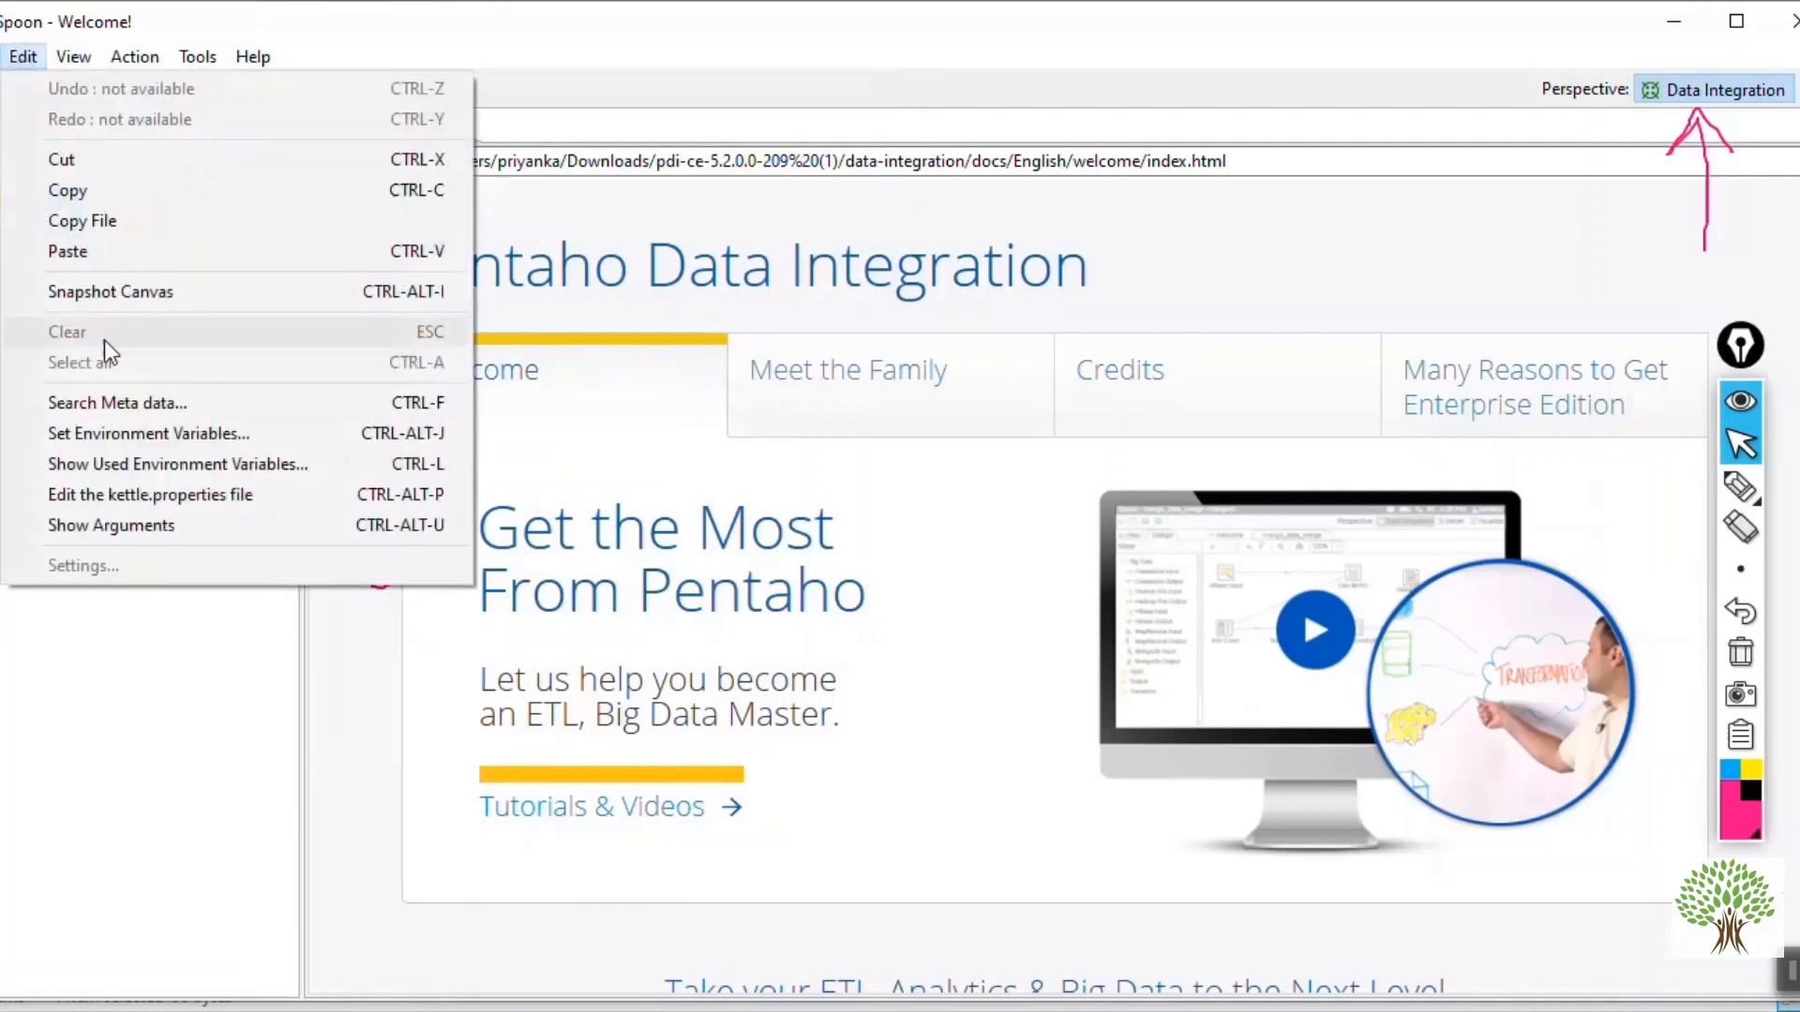